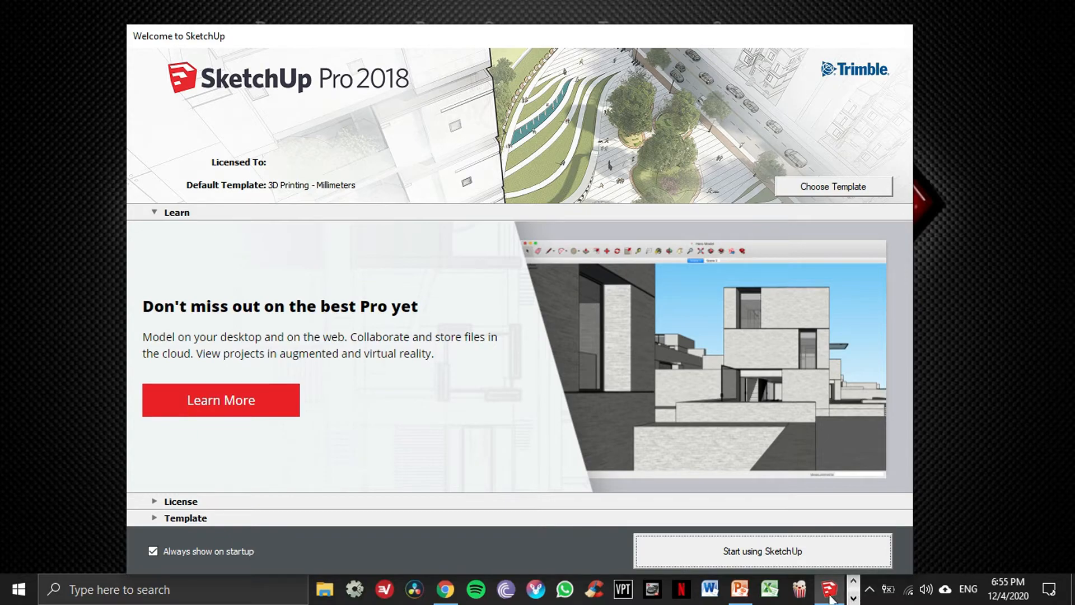
Browse the SketchUp older-versions download page and the SketchUp for Web page in the browser.
{"action": "left_click", "coordinate": [445, 589]}
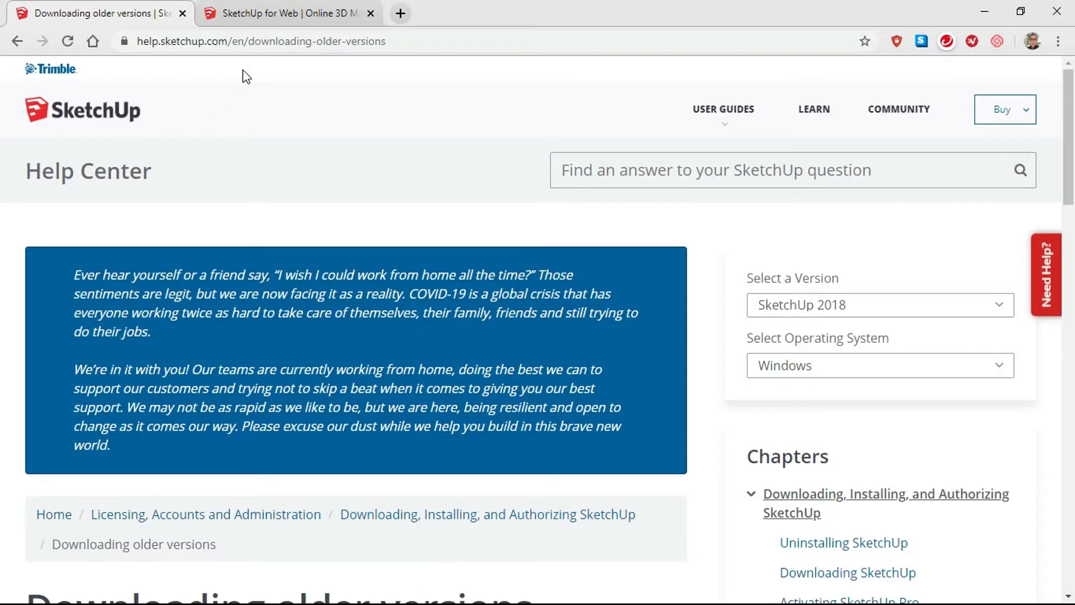
{"action": "left_click", "coordinate": [261, 14]}
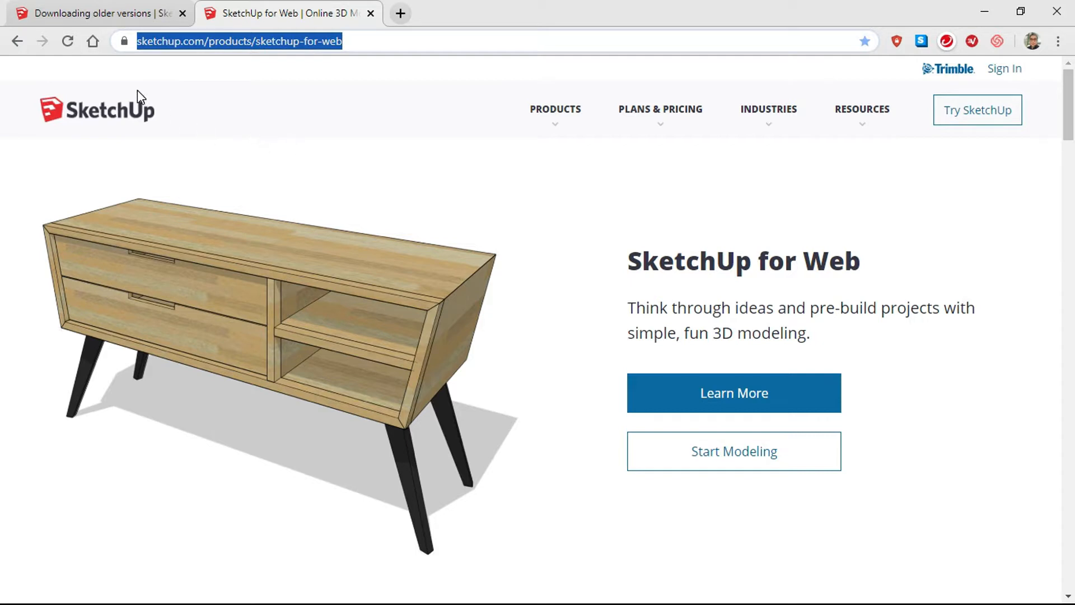
{"action": "left_click", "coordinate": [87, 16]}
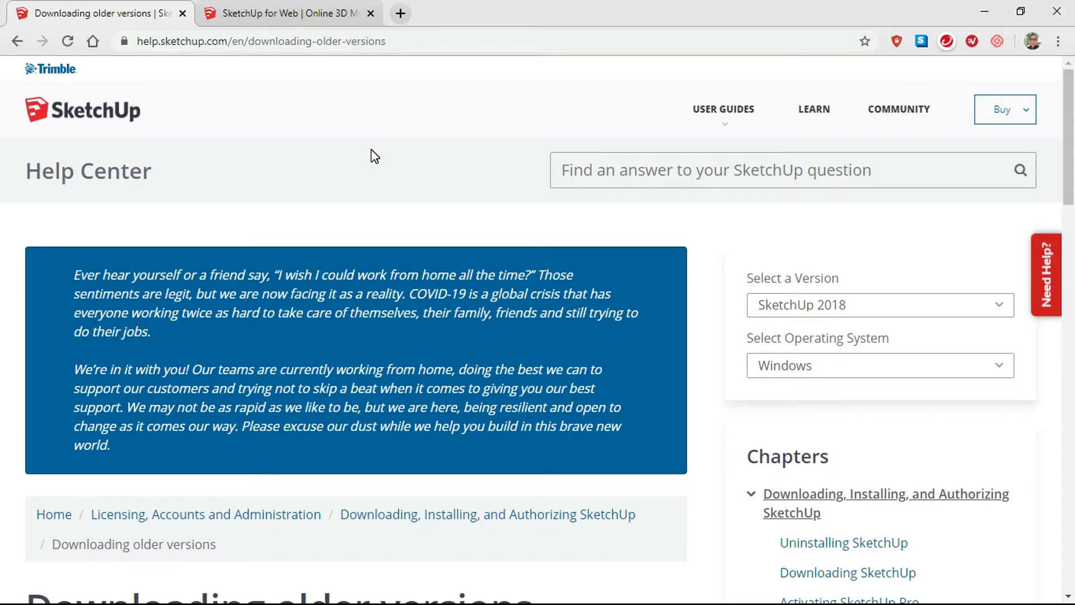
{"action": "scroll", "coordinate": [374, 157], "scroll_direction": "down", "scroll_amount": 2}
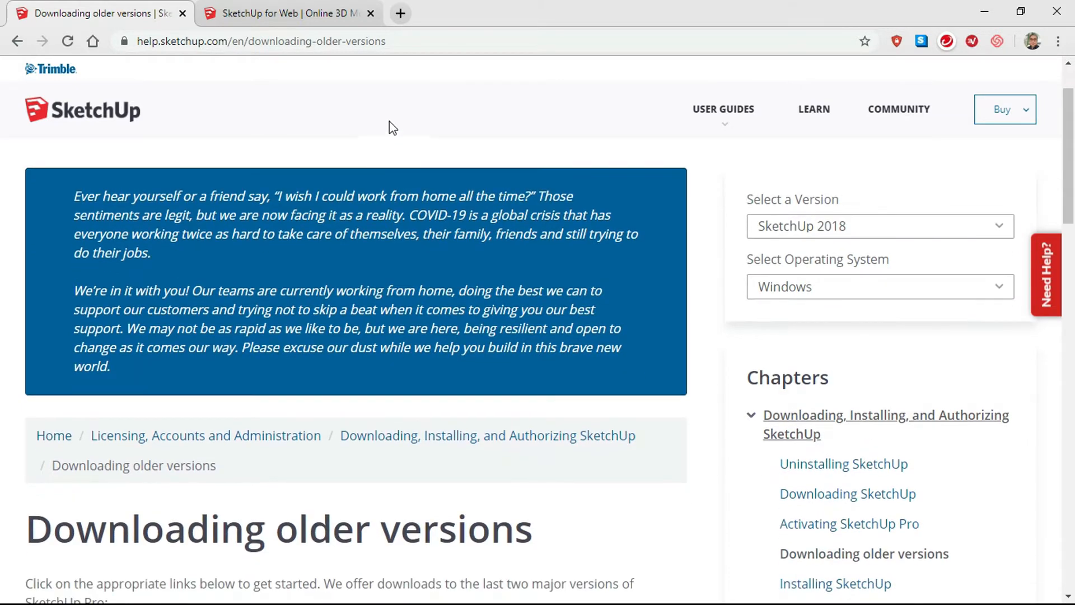
{"action": "scroll", "coordinate": [389, 120], "scroll_direction": "down", "scroll_amount": 3}
{"action": "scroll", "coordinate": [388, 120], "scroll_direction": "down", "scroll_amount": 5}
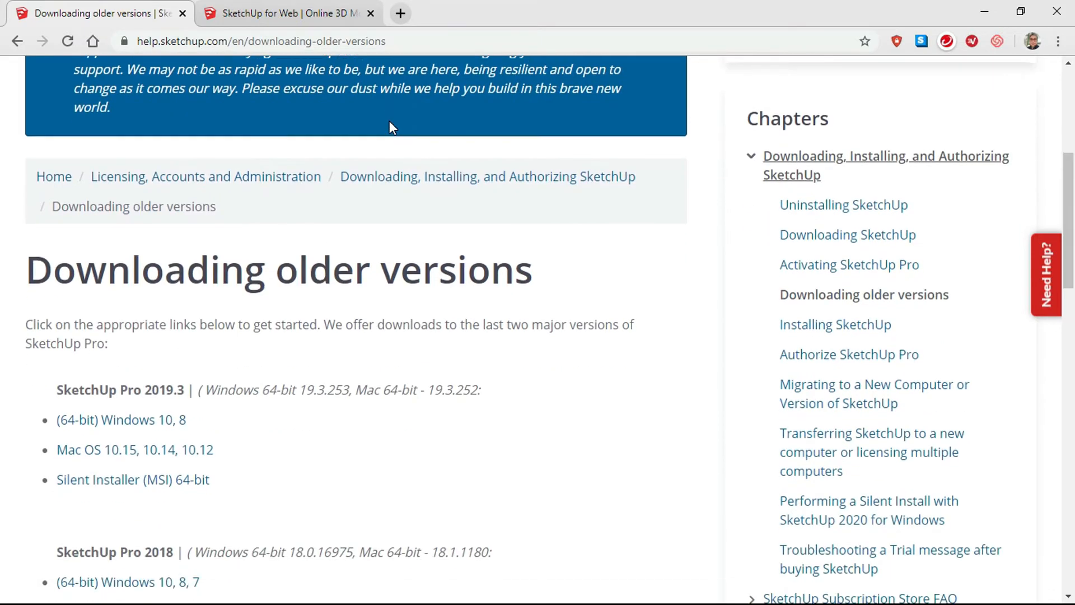
{"action": "scroll", "coordinate": [390, 122], "scroll_direction": "down", "scroll_amount": 1}
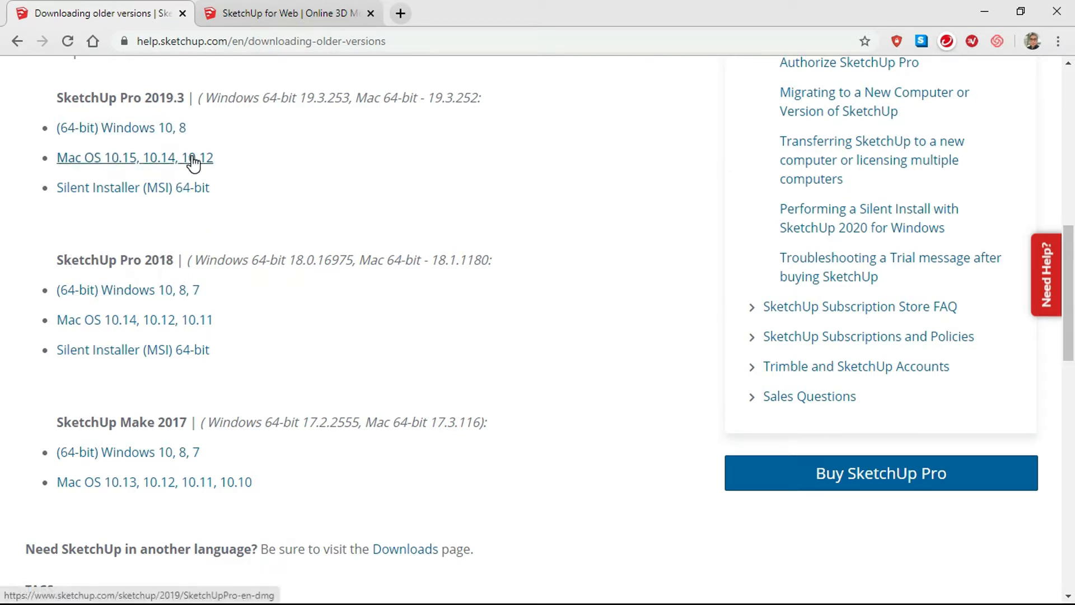
{"action": "scroll", "coordinate": [191, 165], "scroll_direction": "up", "scroll_amount": 1}
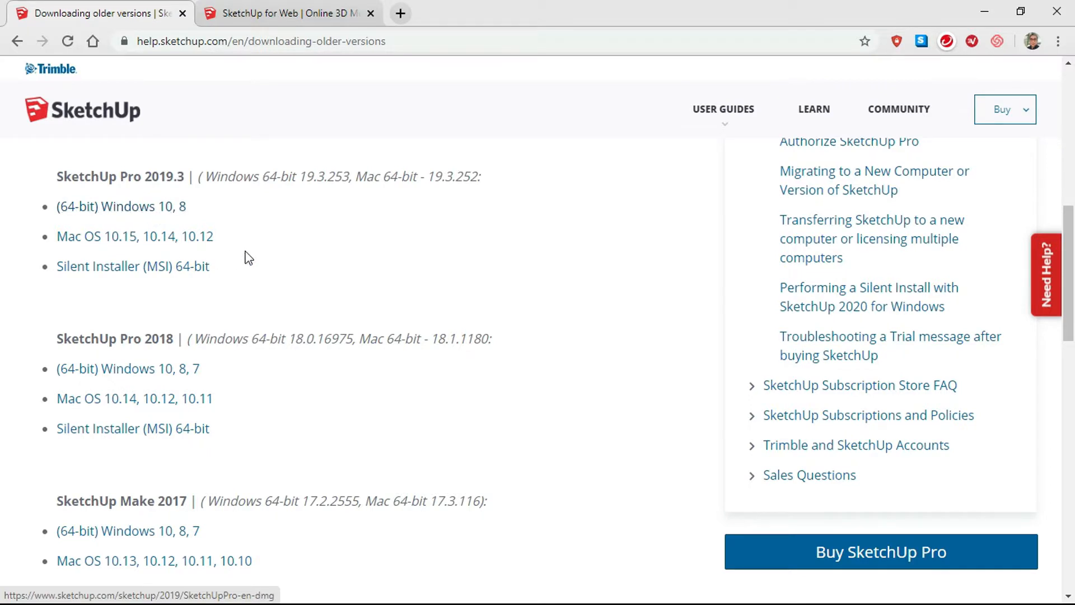
{"action": "scroll", "coordinate": [292, 243], "scroll_direction": "down", "scroll_amount": 1}
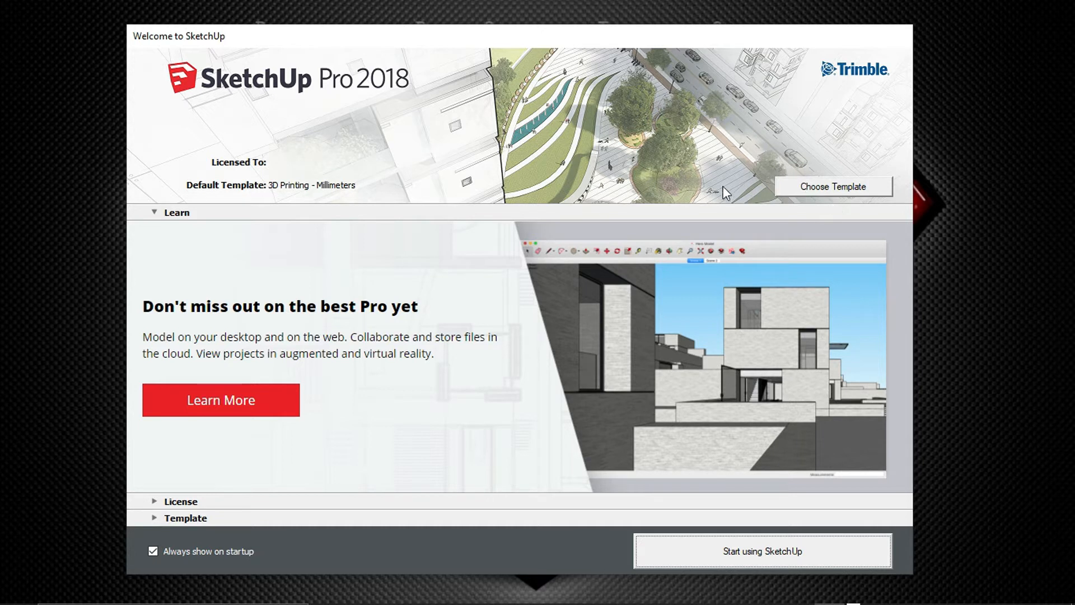
Open the template list and start SketchUp with the 3D Printing - Millimeters template.
{"action": "left_click", "coordinate": [822, 188]}
{"action": "scroll", "coordinate": [371, 362], "scroll_direction": "up", "scroll_amount": 5}
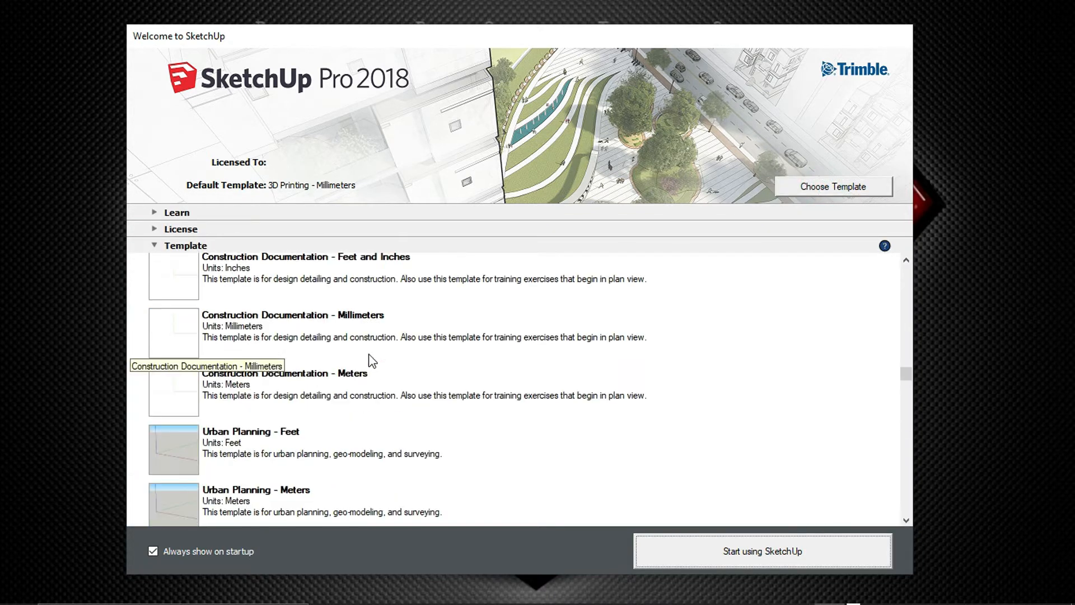
{"action": "scroll", "coordinate": [371, 358], "scroll_direction": "up", "scroll_amount": 5}
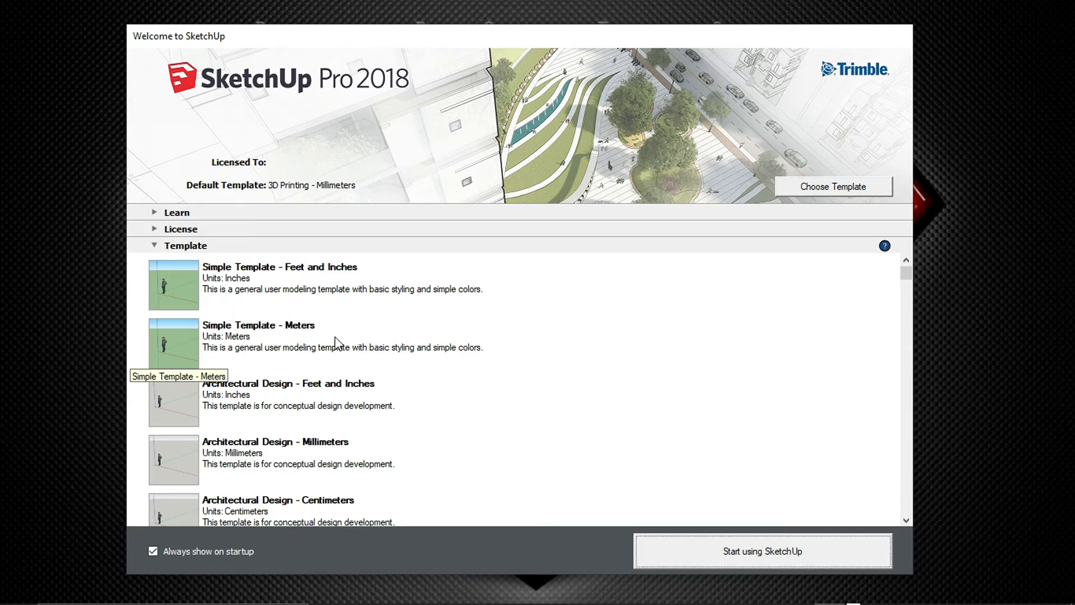
{"action": "scroll", "coordinate": [338, 343], "scroll_direction": "down", "scroll_amount": 2}
{"action": "scroll", "coordinate": [343, 319], "scroll_direction": "down", "scroll_amount": 12}
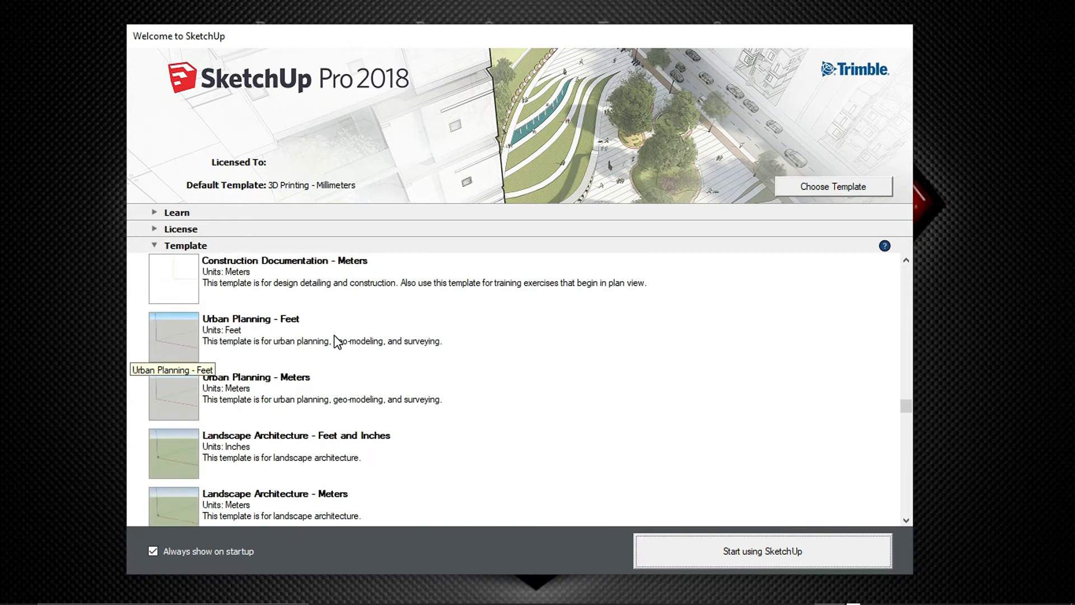
{"action": "scroll", "coordinate": [314, 348], "scroll_direction": "up", "scroll_amount": 4}
{"action": "scroll", "coordinate": [292, 327], "scroll_direction": "down", "scroll_amount": 7}
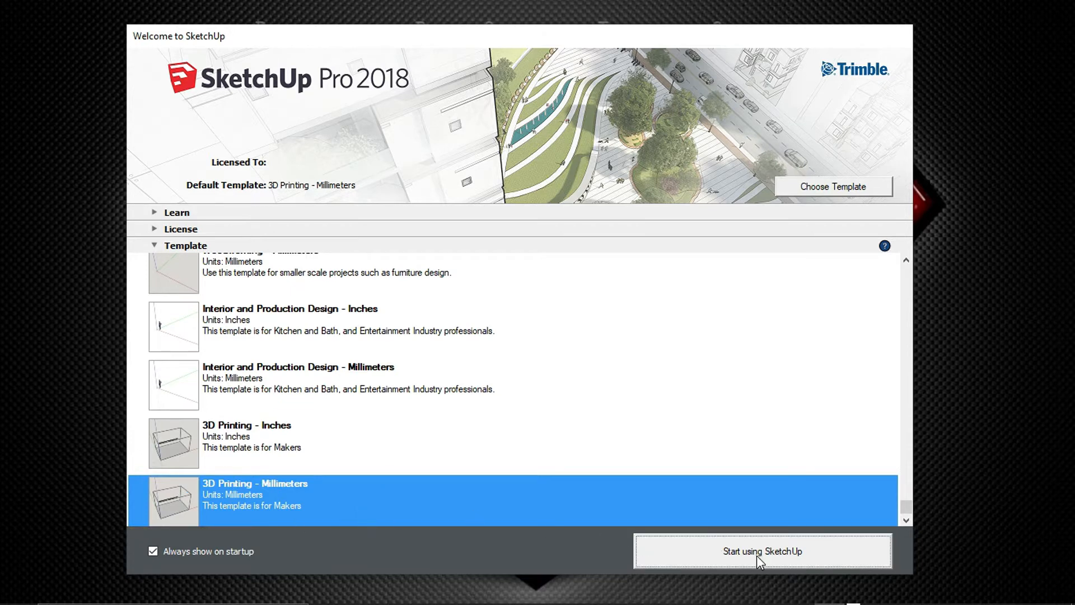
{"action": "left_click", "coordinate": [778, 550]}
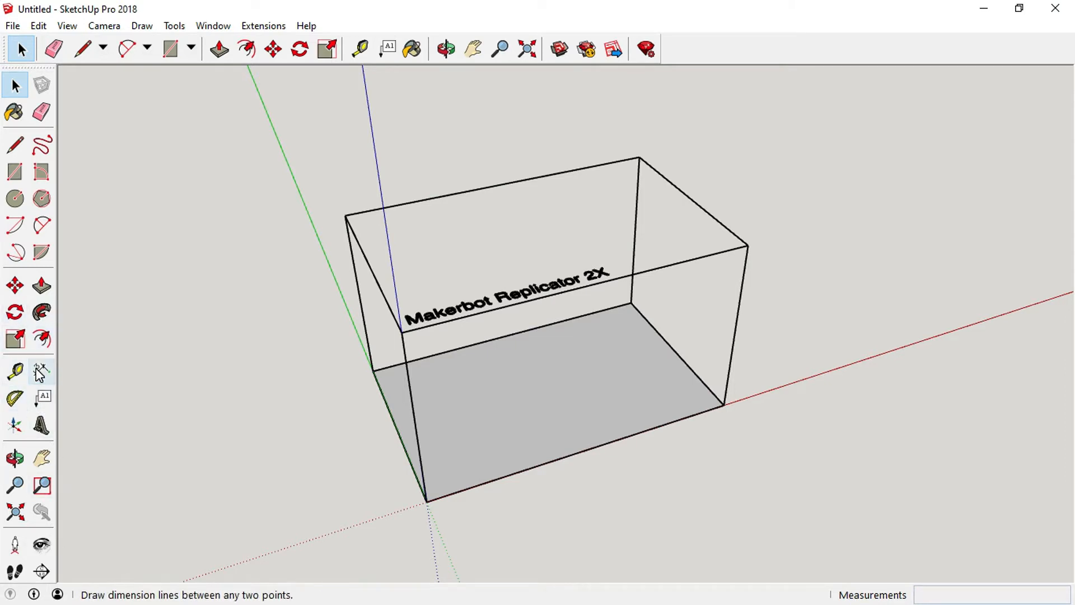
Open the Toolbars dialog, turn the Large Tool Set off and back on, and close the dialog.
{"action": "left_click", "coordinate": [67, 26]}
{"action": "key", "text": "Escape"}
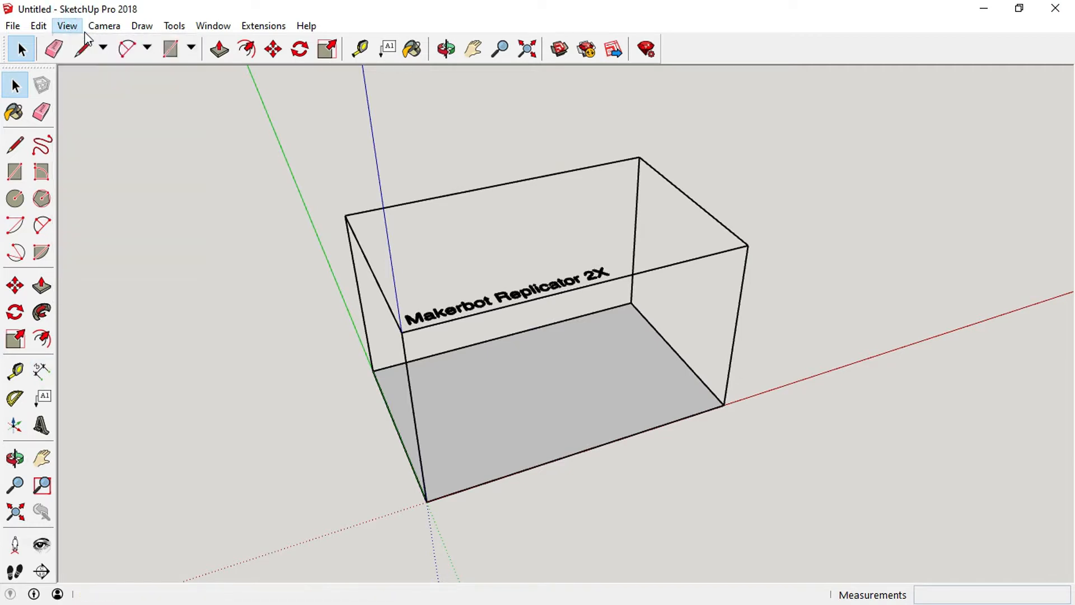
{"action": "left_click", "coordinate": [92, 27]}
{"action": "mouse_move", "coordinate": [67, 26]}
{"action": "left_click", "coordinate": [98, 44]}
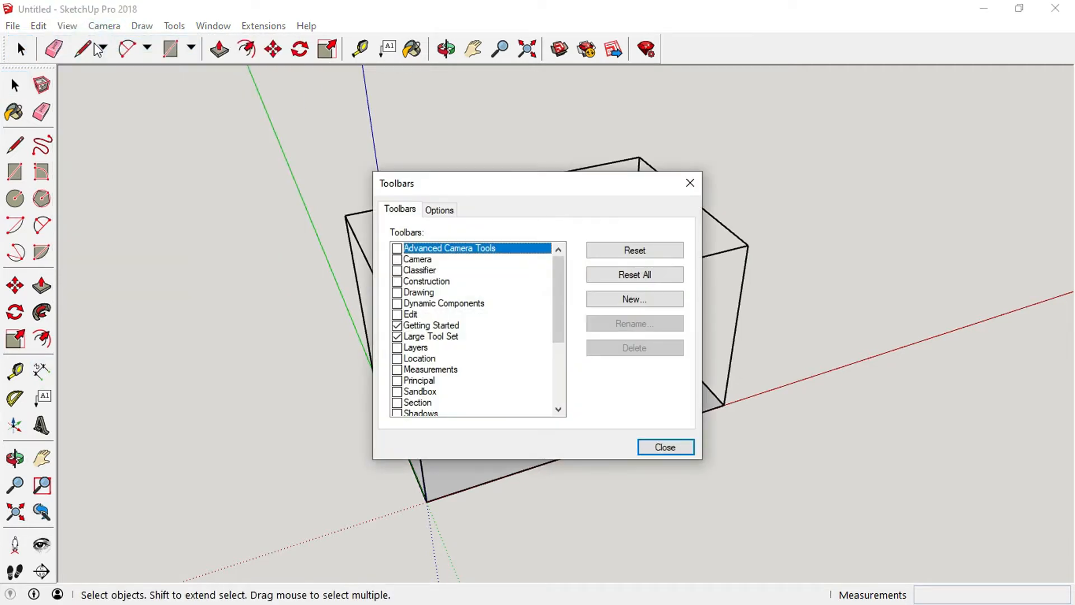
{"action": "left_click", "coordinate": [397, 336]}
{"action": "left_click", "coordinate": [397, 337]}
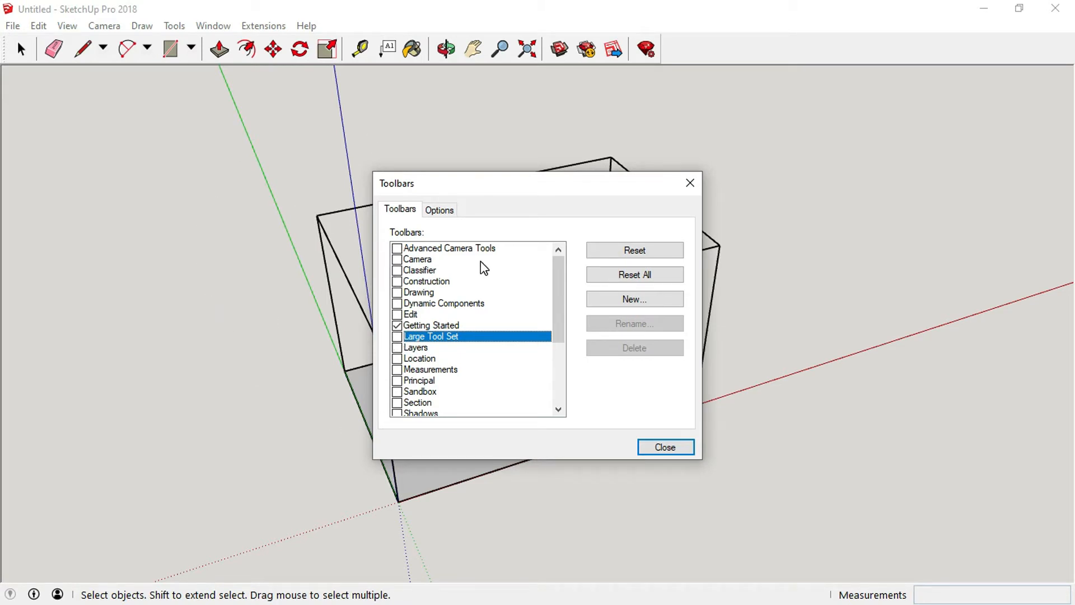
{"action": "left_click", "coordinate": [397, 337]}
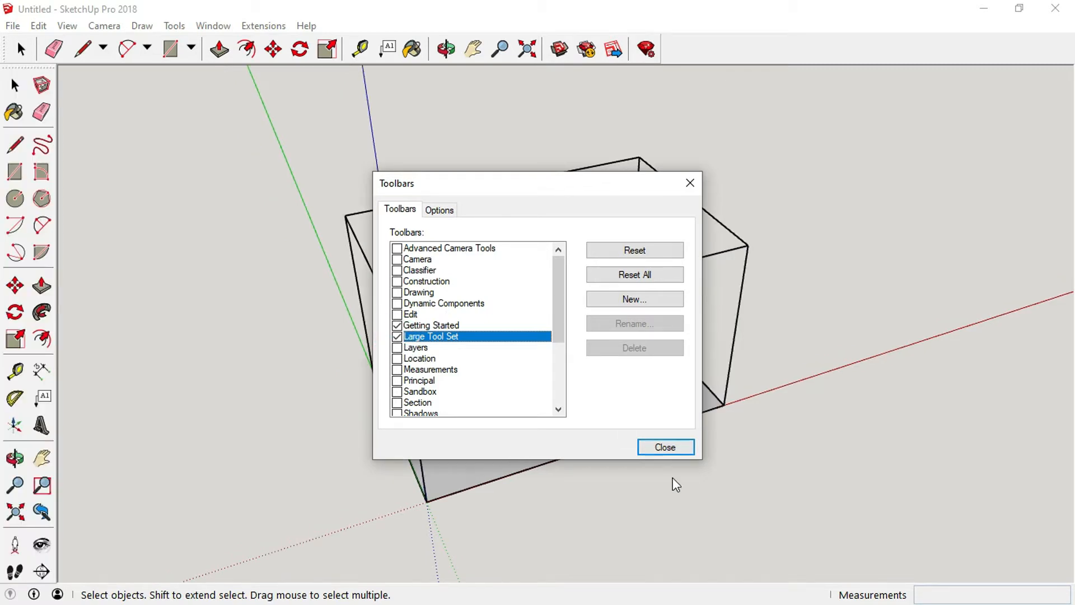
{"action": "left_click", "coordinate": [669, 451]}
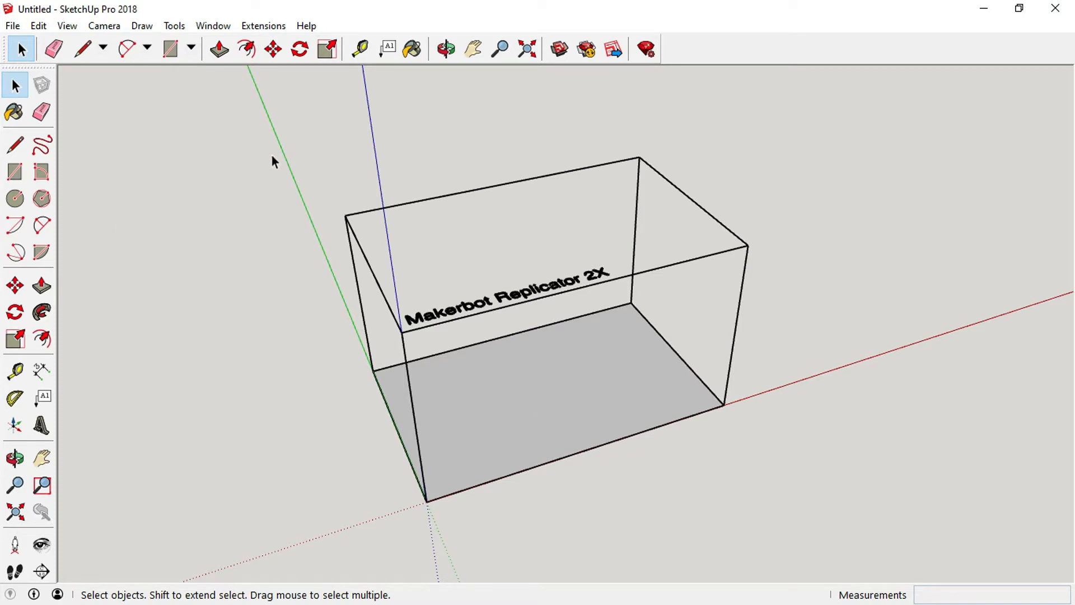
Select and delete the Makerbot Replicator 2X build-volume box with its label.
{"action": "mouse_move", "coordinate": [297, 128]}
{"action": "left_mouse_down"}
{"action": "mouse_move", "coordinate": [547, 501]}
{"action": "mouse_move", "coordinate": [769, 514]}
{"action": "mouse_move", "coordinate": [807, 528]}
{"action": "left_mouse_up"}
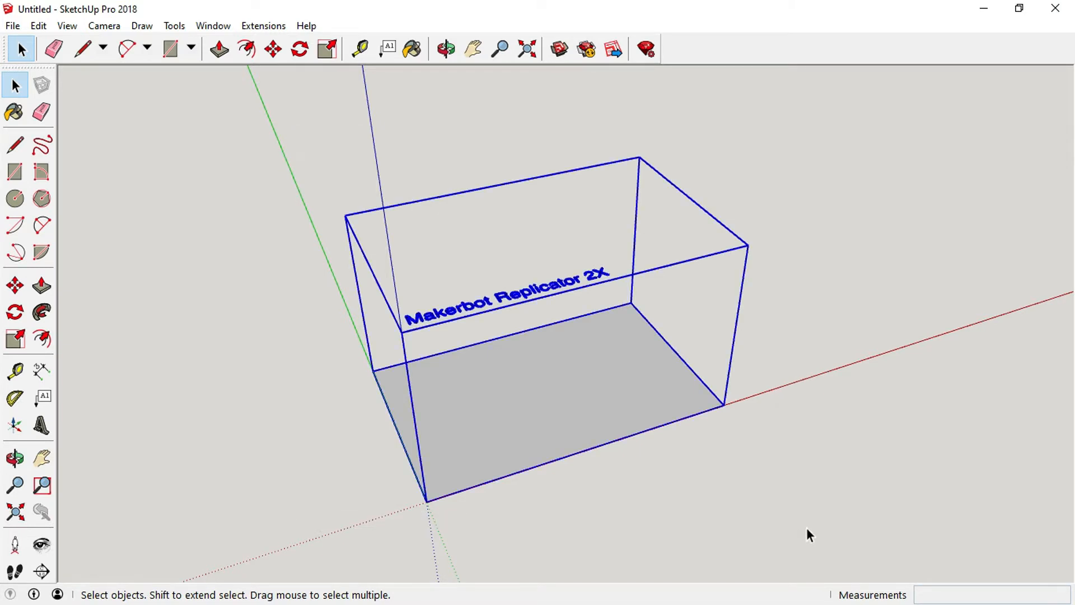
{"action": "key", "text": "Delete"}
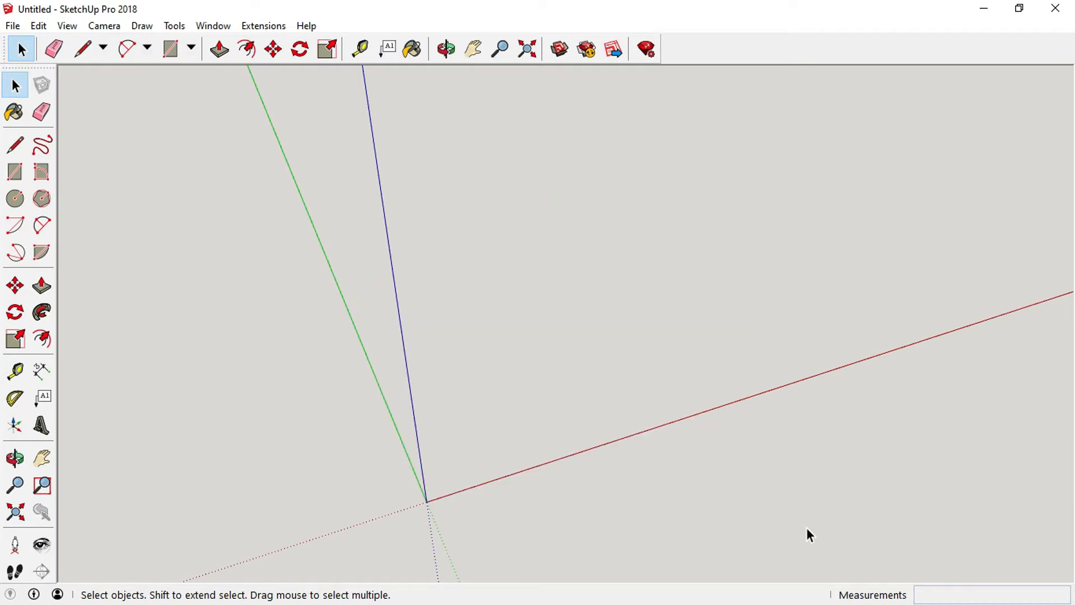
Draw a square about 126 mm by 126 mm starting at the origin with the Rectangle tool.
{"action": "scroll", "coordinate": [806, 527], "scroll_direction": "down", "scroll_amount": 1}
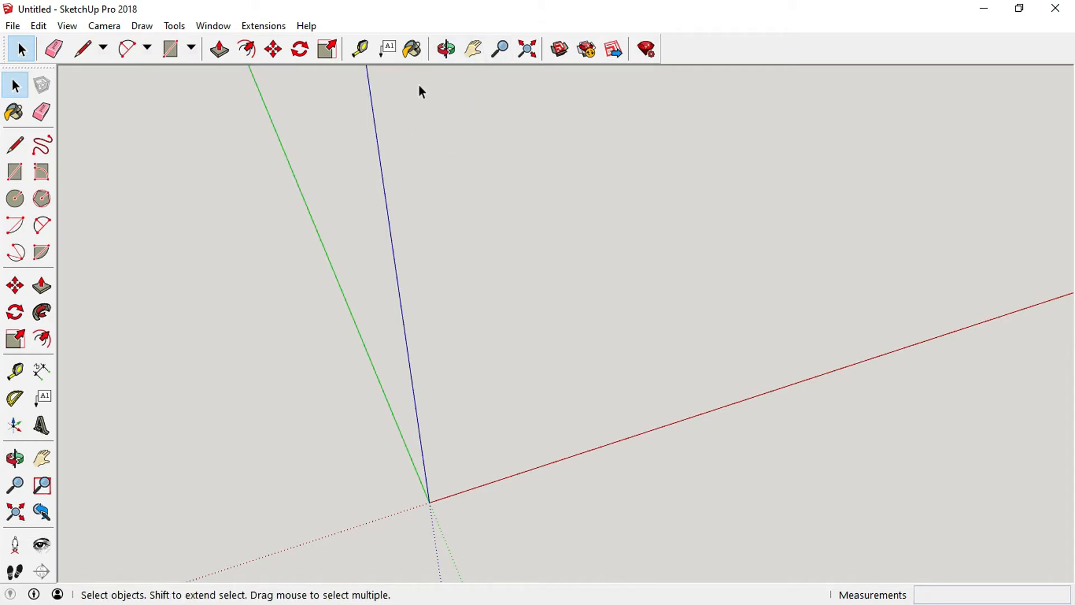
{"action": "left_click", "coordinate": [475, 50]}
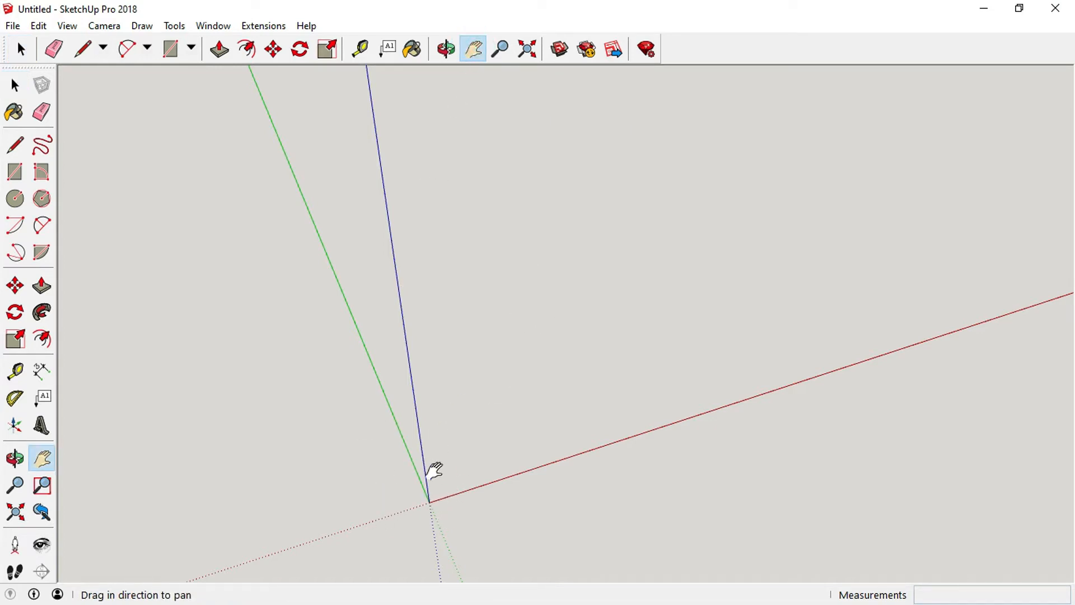
{"action": "left_click_drag", "start_coordinate": [439, 473], "coordinate": [573, 290]}
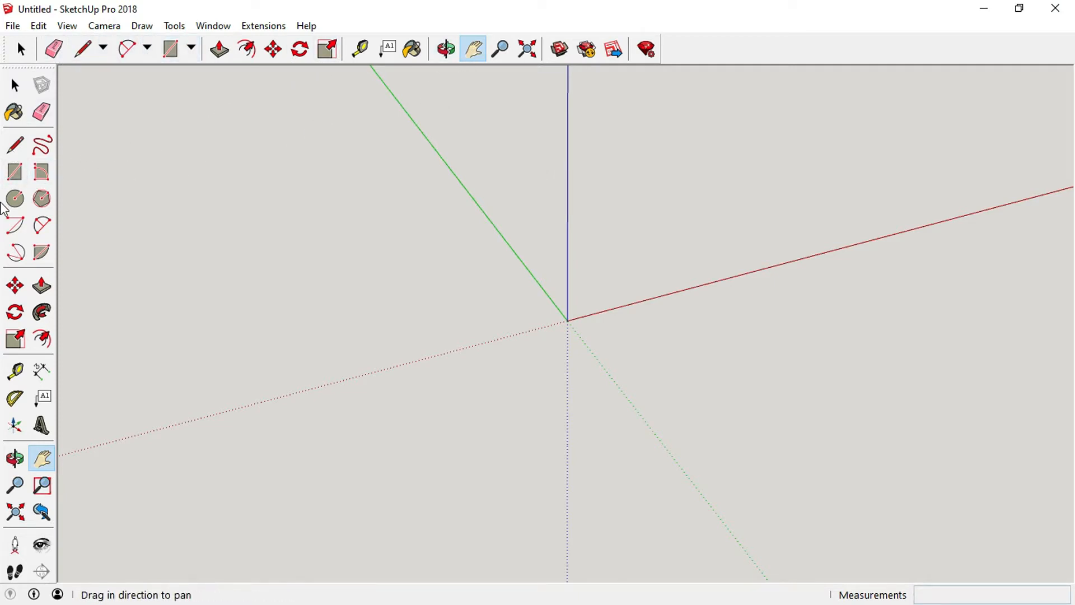
{"action": "left_click", "coordinate": [192, 50]}
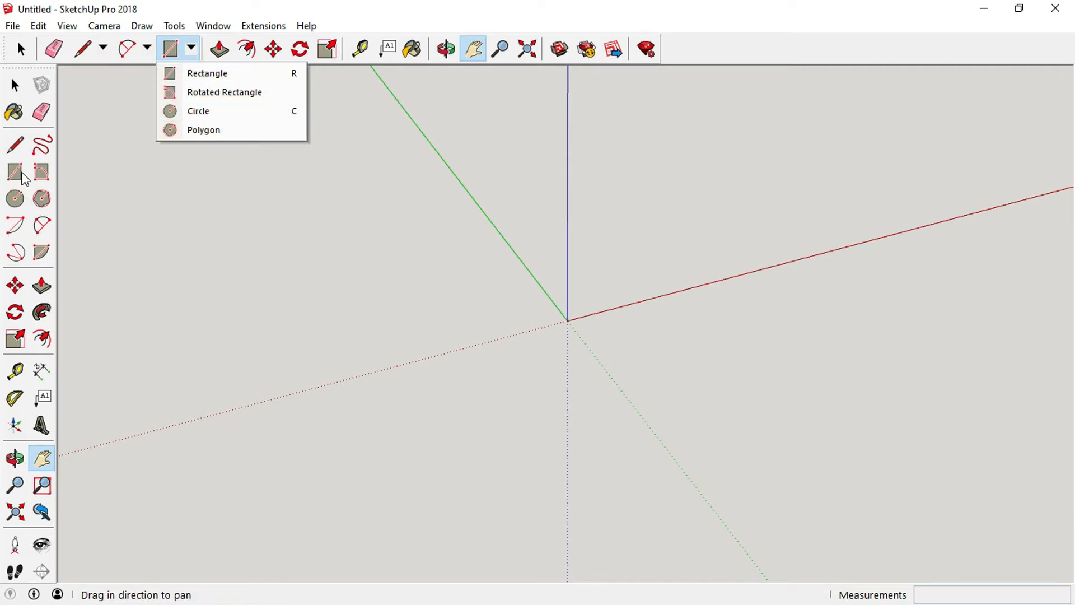
{"action": "left_click", "coordinate": [17, 175]}
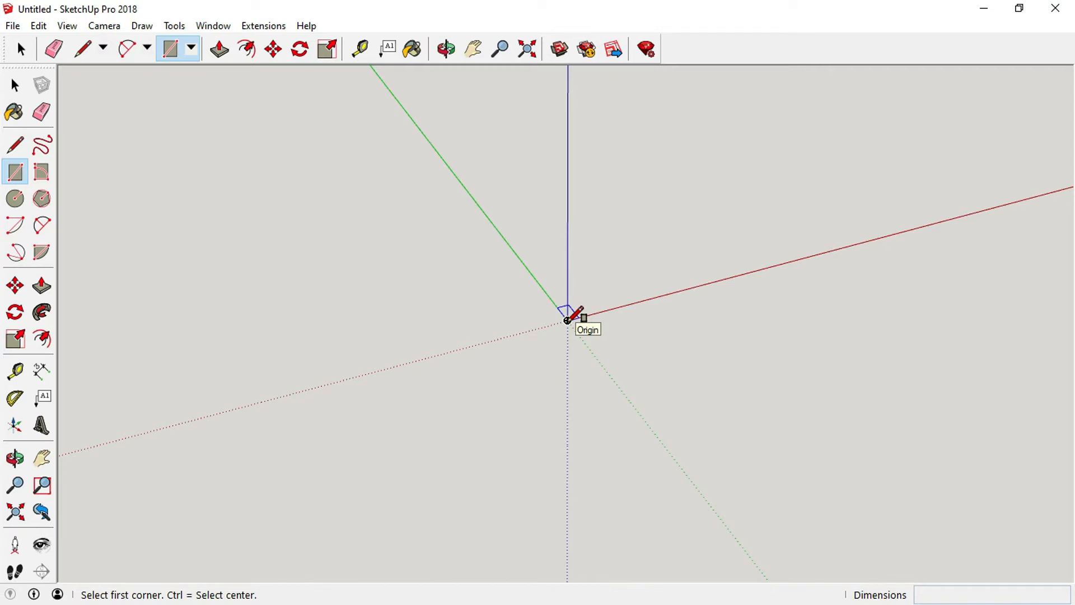
{"action": "left_click", "coordinate": [568, 320]}
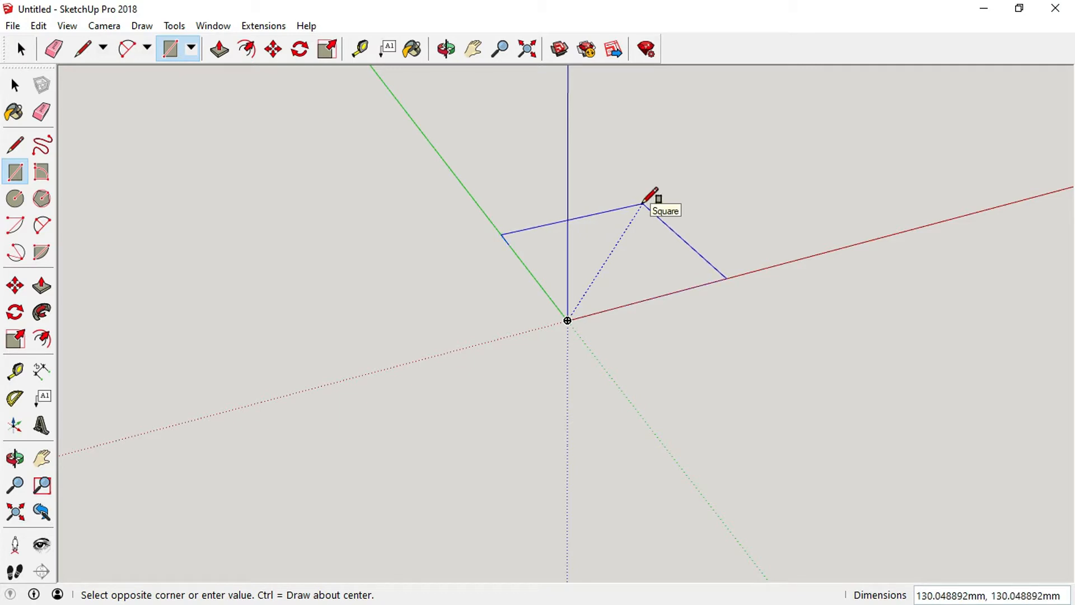
{"action": "left_click", "coordinate": [641, 207]}
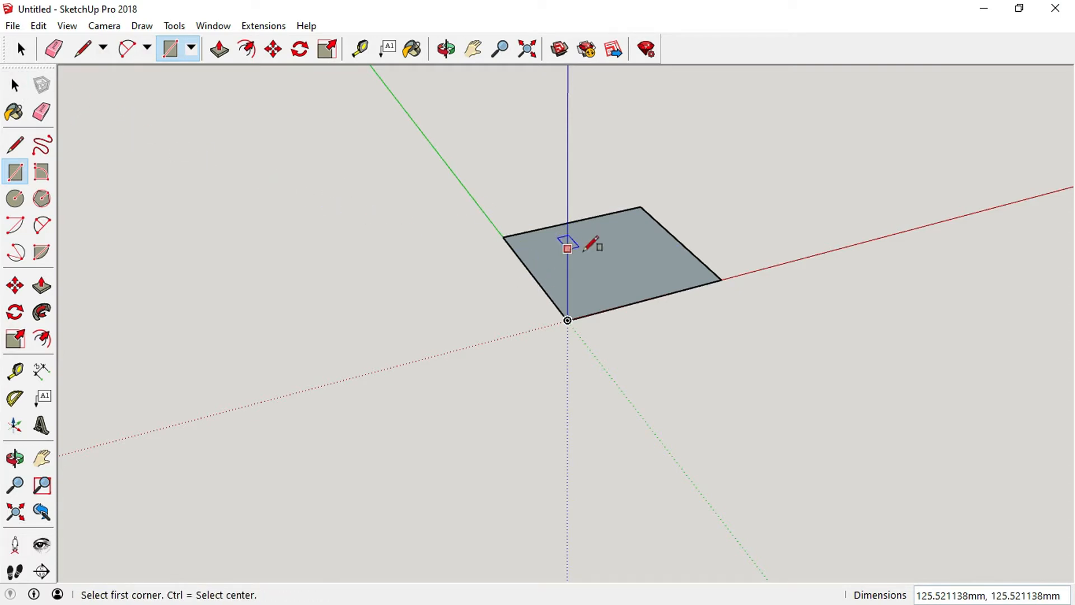
Push/Pull the square's face up about 20 mm into a slab.
{"action": "left_click", "coordinate": [16, 87]}
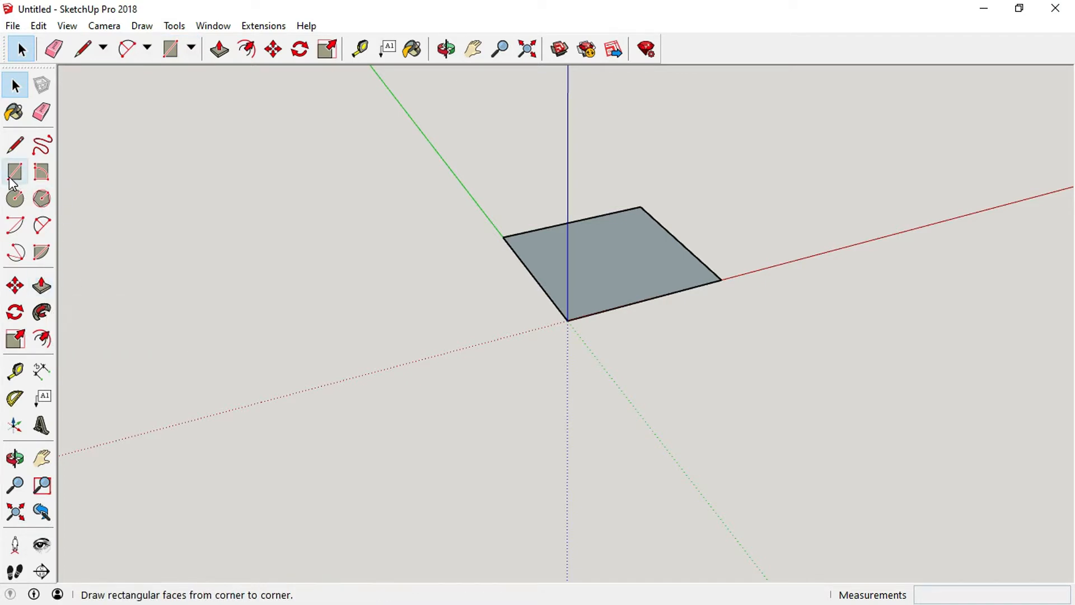
{"action": "left_click", "coordinate": [43, 286]}
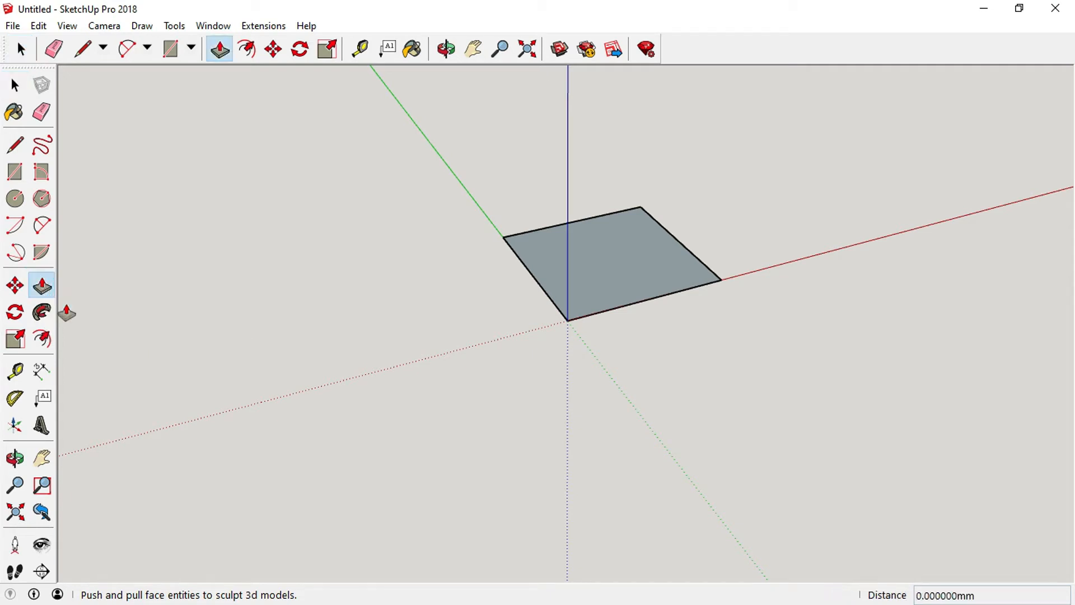
{"action": "left_click", "coordinate": [605, 255]}
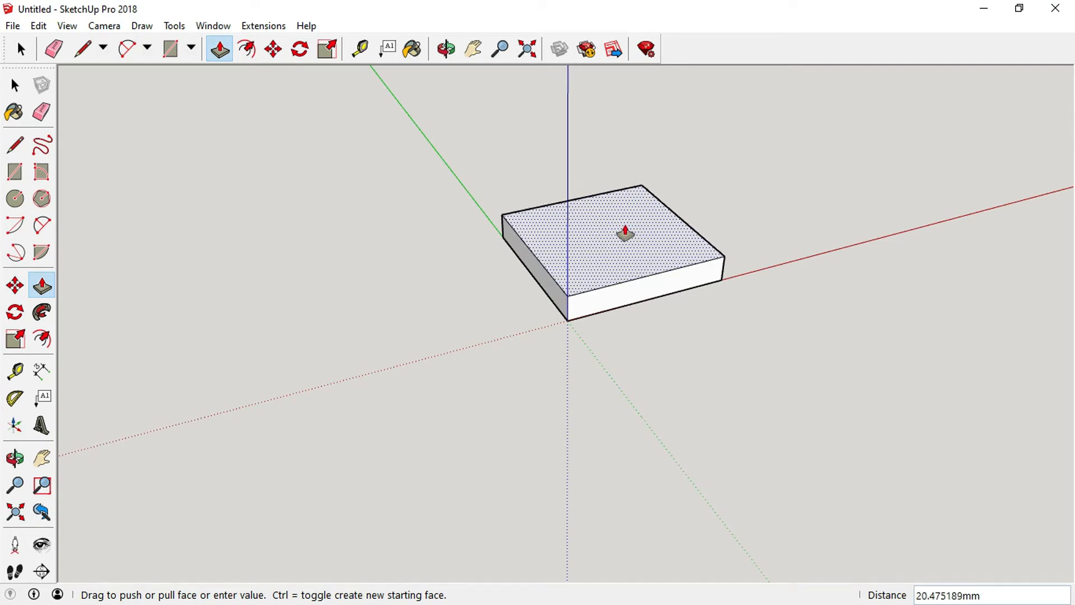
{"action": "left_click", "coordinate": [625, 234]}
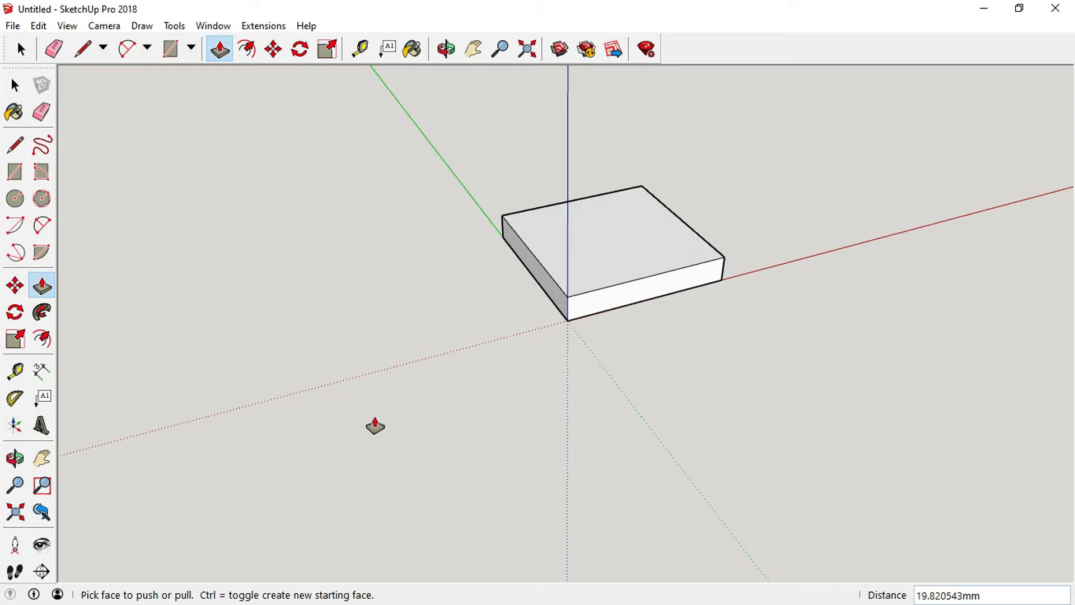
{"action": "left_click", "coordinate": [17, 85]}
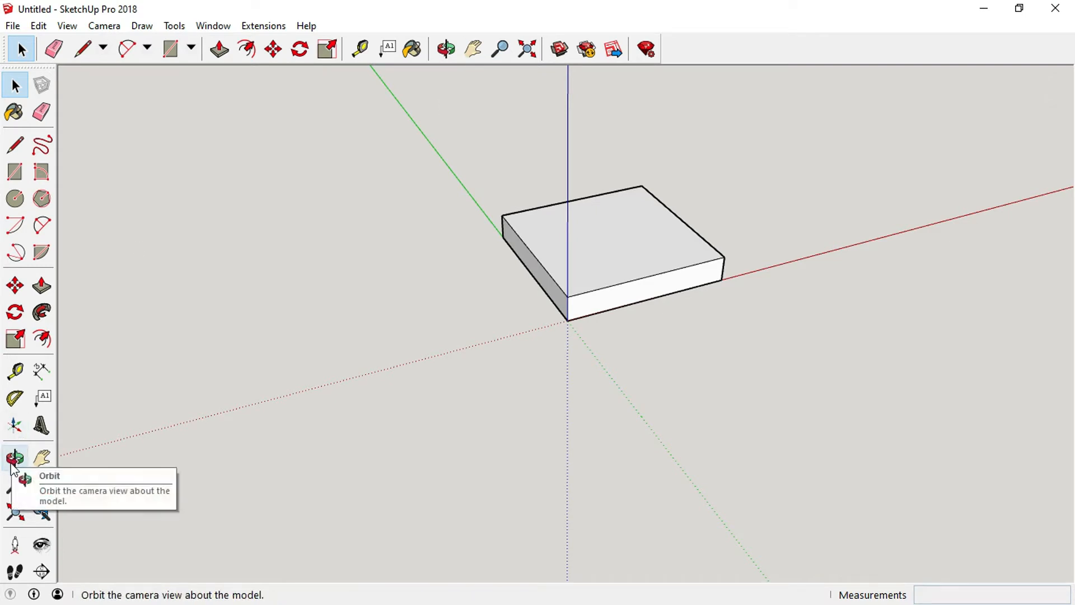
Draw a line across the slab's top face parallel to the green axis, close to its back edge.
{"action": "left_click", "coordinate": [447, 49]}
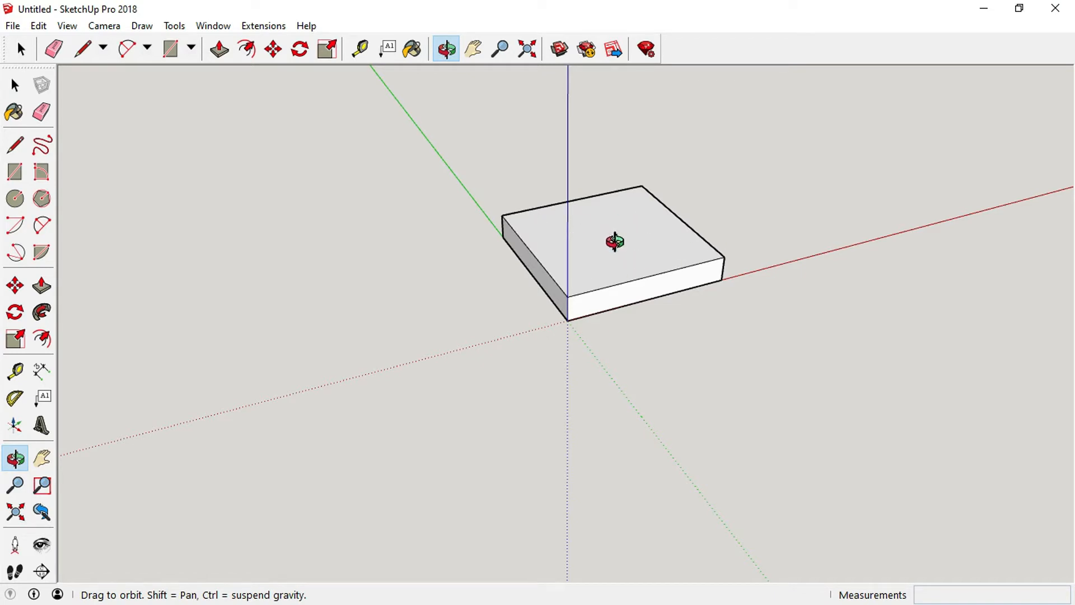
{"action": "mouse_move", "coordinate": [616, 240]}
{"action": "left_mouse_down"}
{"action": "mouse_move", "coordinate": [625, 110]}
{"action": "mouse_move", "coordinate": [721, 145]}
{"action": "mouse_move", "coordinate": [864, 163]}
{"action": "mouse_move", "coordinate": [845, 287]}
{"action": "mouse_move", "coordinate": [921, 276]}
{"action": "mouse_move", "coordinate": [761, 314]}
{"action": "mouse_move", "coordinate": [374, 257]}
{"action": "mouse_move", "coordinate": [173, 206]}
{"action": "mouse_move", "coordinate": [289, 281]}
{"action": "left_mouse_up"}
{"action": "left_click_drag", "start_coordinate": [657, 281], "coordinate": [324, 371]}
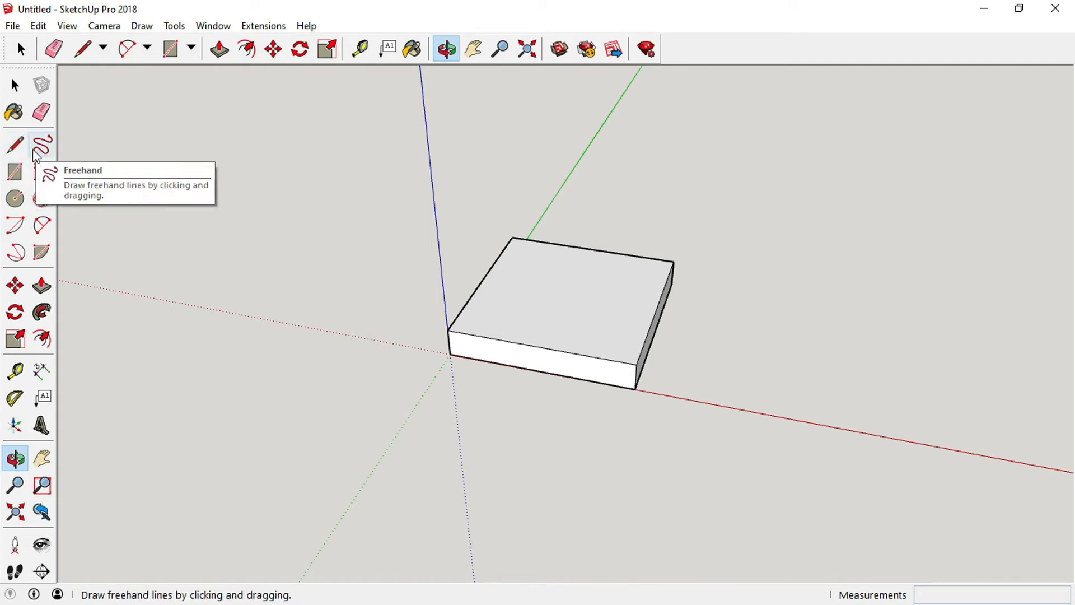
{"action": "left_click", "coordinate": [15, 148]}
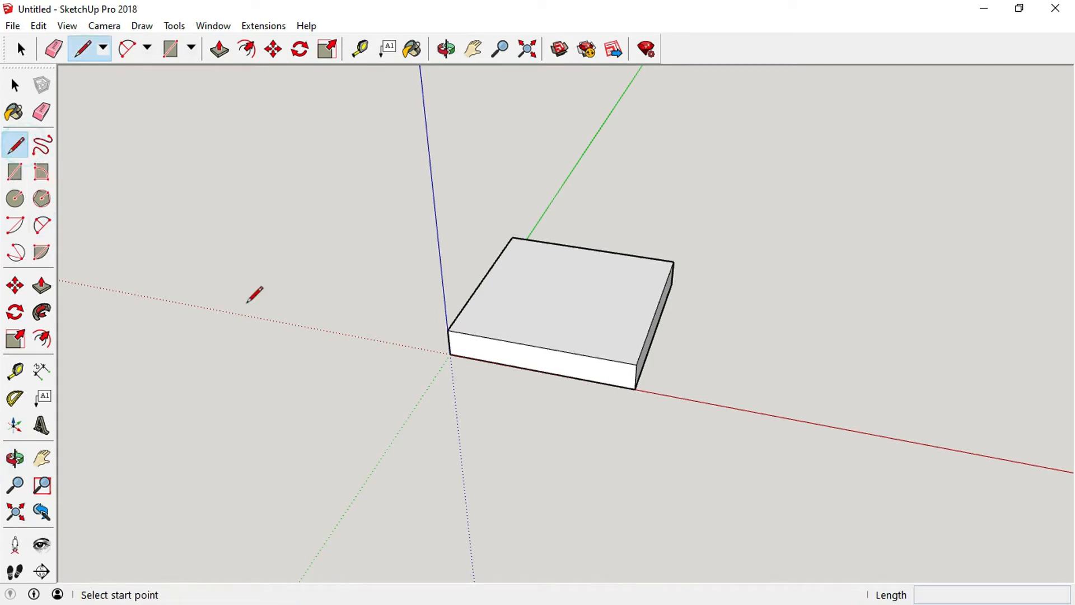
{"action": "left_click", "coordinate": [539, 241]}
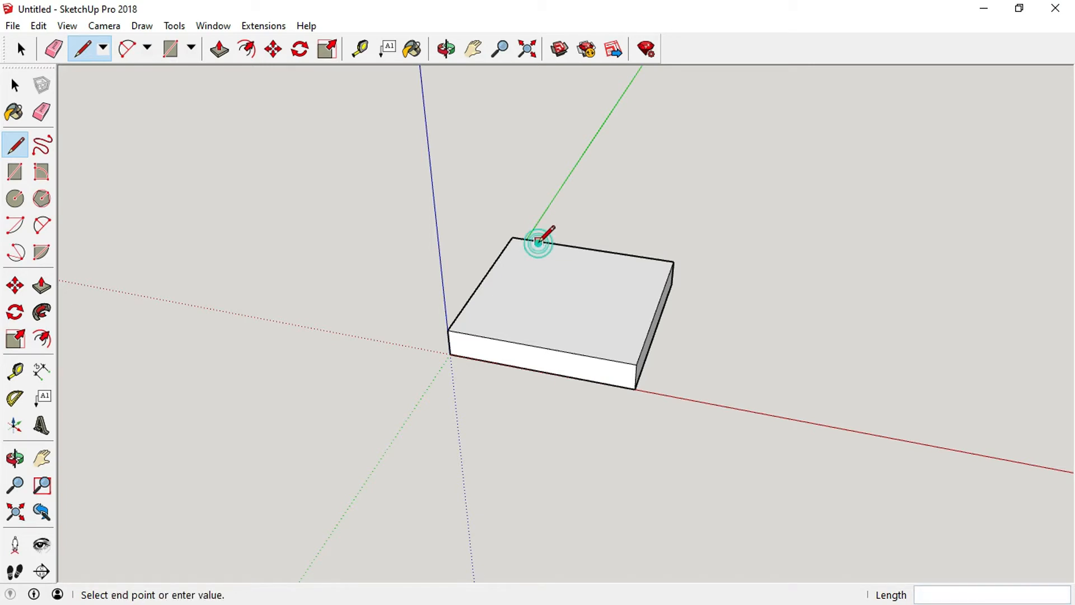
{"action": "left_click", "coordinate": [478, 335]}
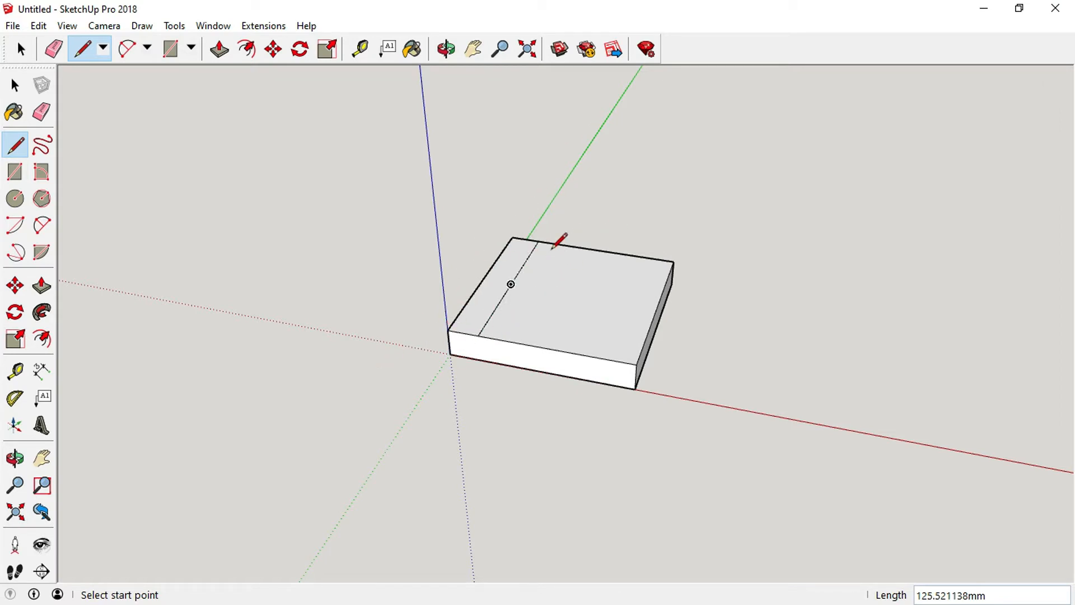
{"action": "left_click", "coordinate": [15, 86]}
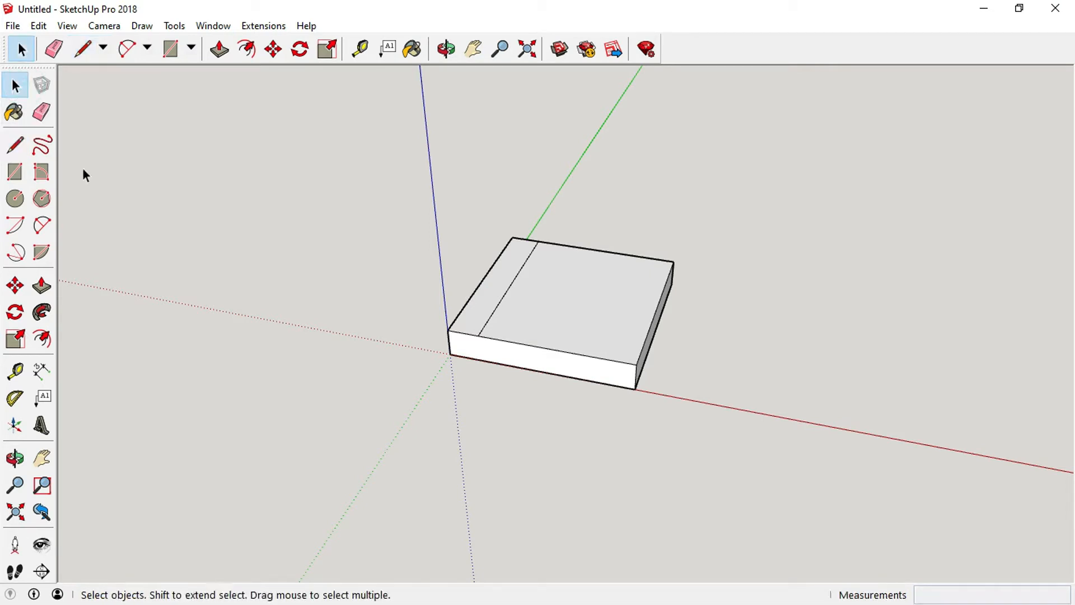
Push/Pull the narrow strip behind that line up about 86 mm into a vertical wall.
{"action": "left_click", "coordinate": [44, 287]}
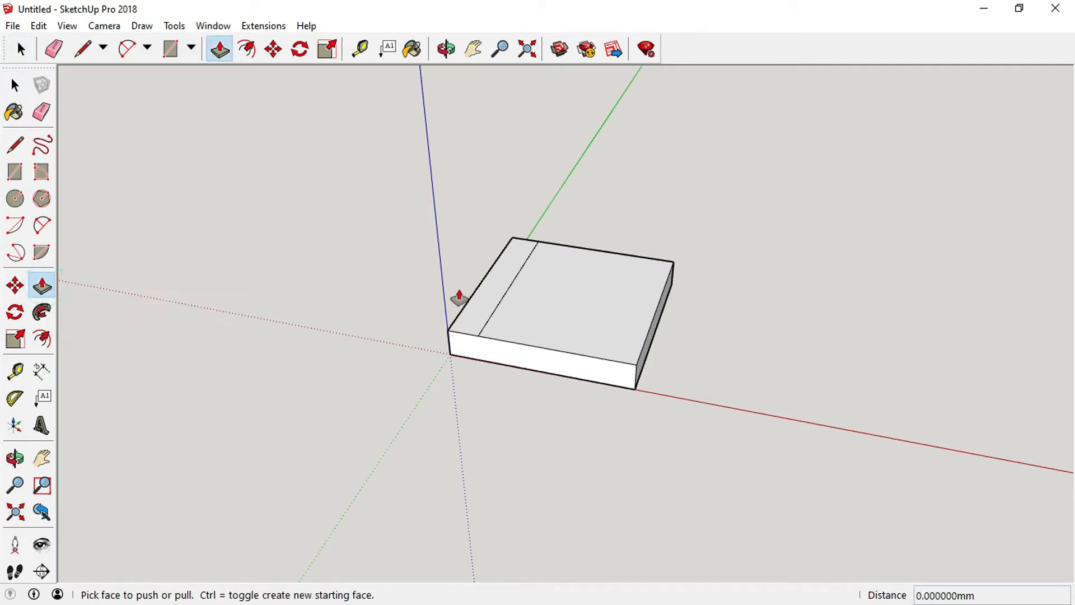
{"action": "left_click", "coordinate": [495, 286]}
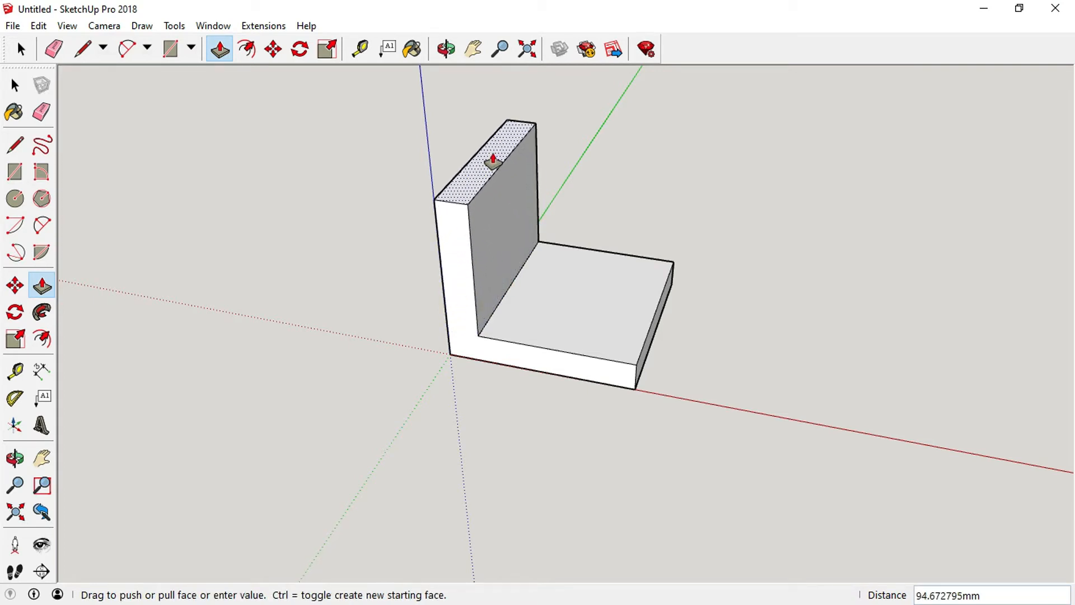
{"action": "left_click", "coordinate": [492, 172]}
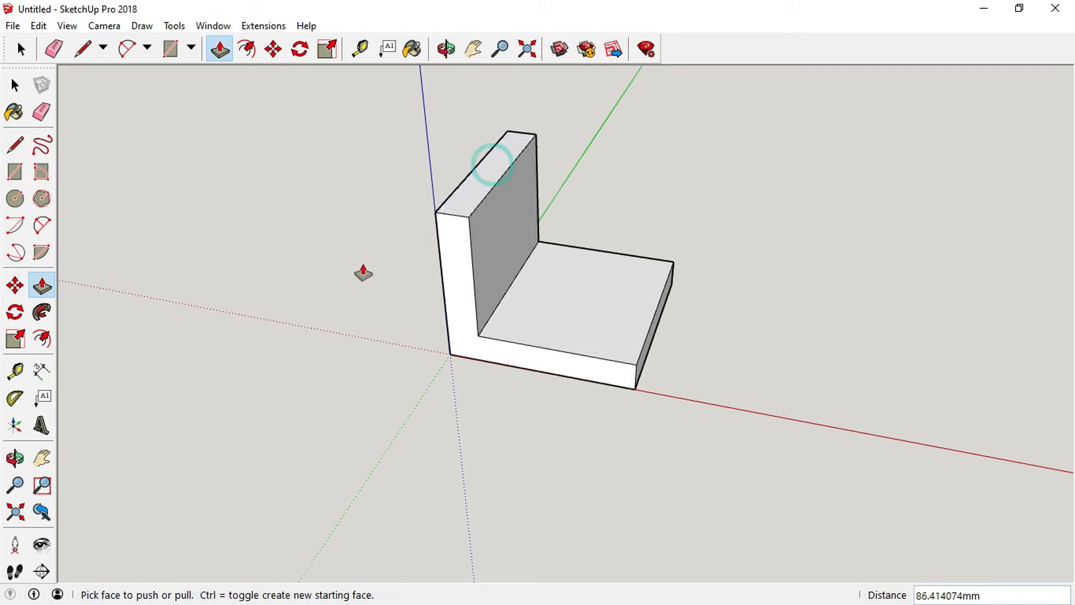
{"action": "left_click", "coordinate": [15, 85]}
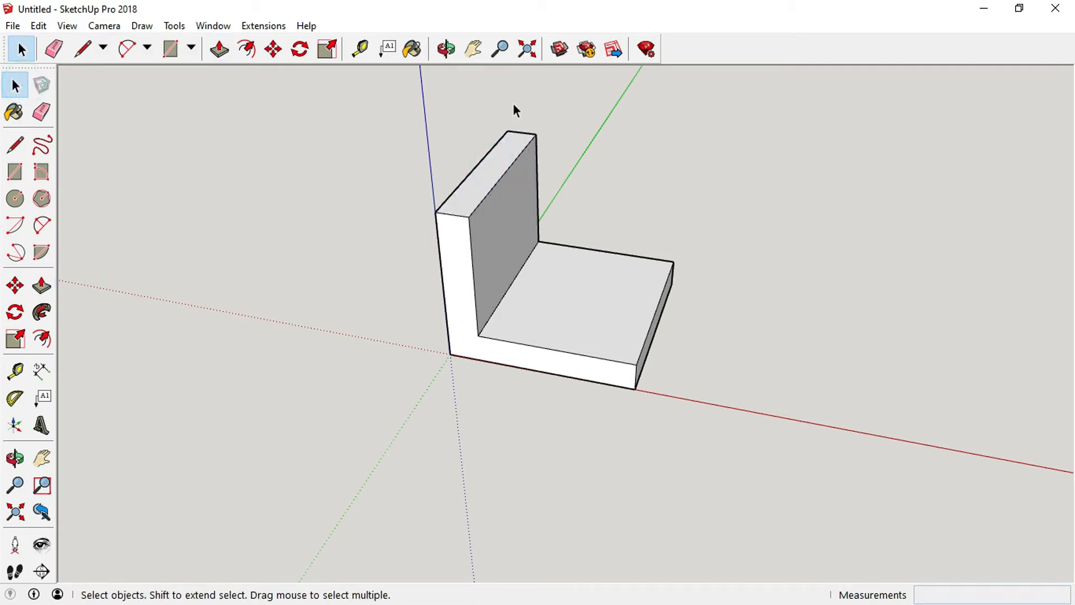
Draw a 20 mm by 20 mm square in the upper right corner of the wall's front face.
{"action": "left_click", "coordinate": [447, 48]}
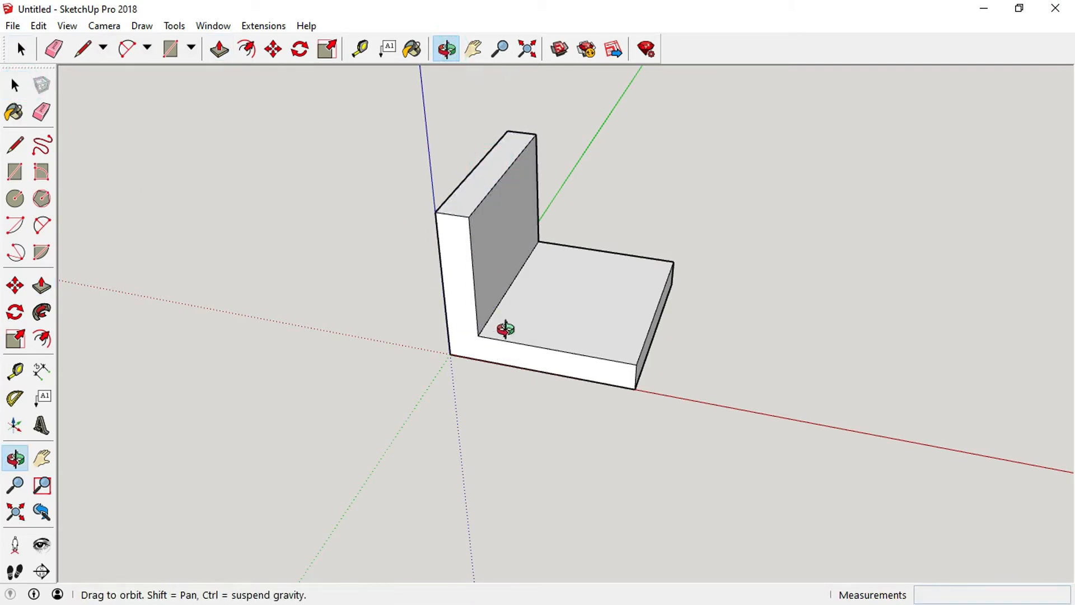
{"action": "left_click_drag", "start_coordinate": [506, 329], "coordinate": [470, 293]}
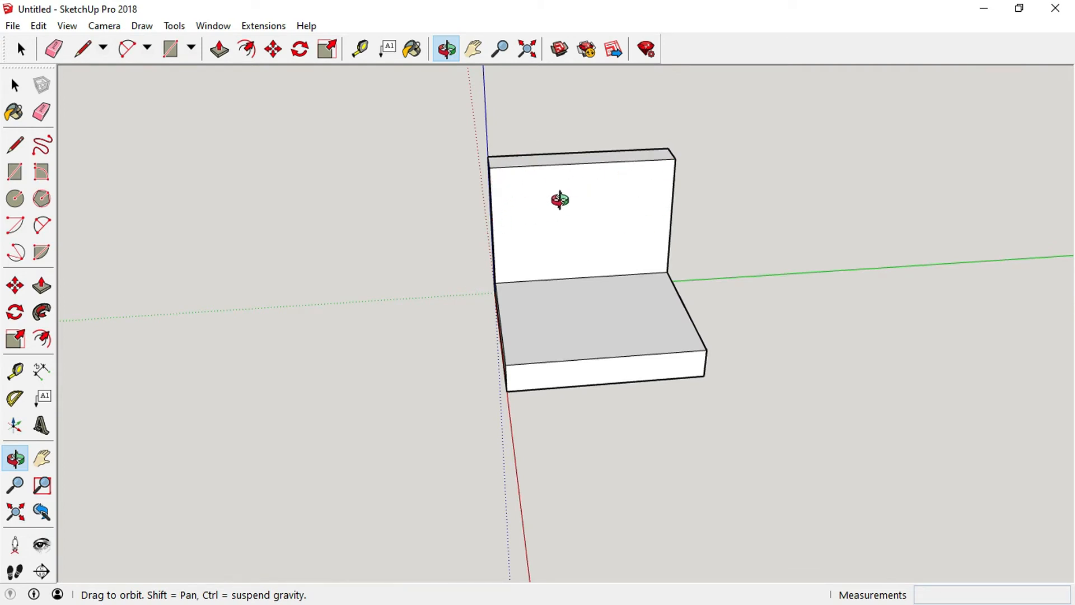
{"action": "scroll", "coordinate": [473, 161], "scroll_direction": "up", "scroll_amount": 4}
{"action": "scroll", "coordinate": [473, 161], "scroll_direction": "up", "scroll_amount": 2}
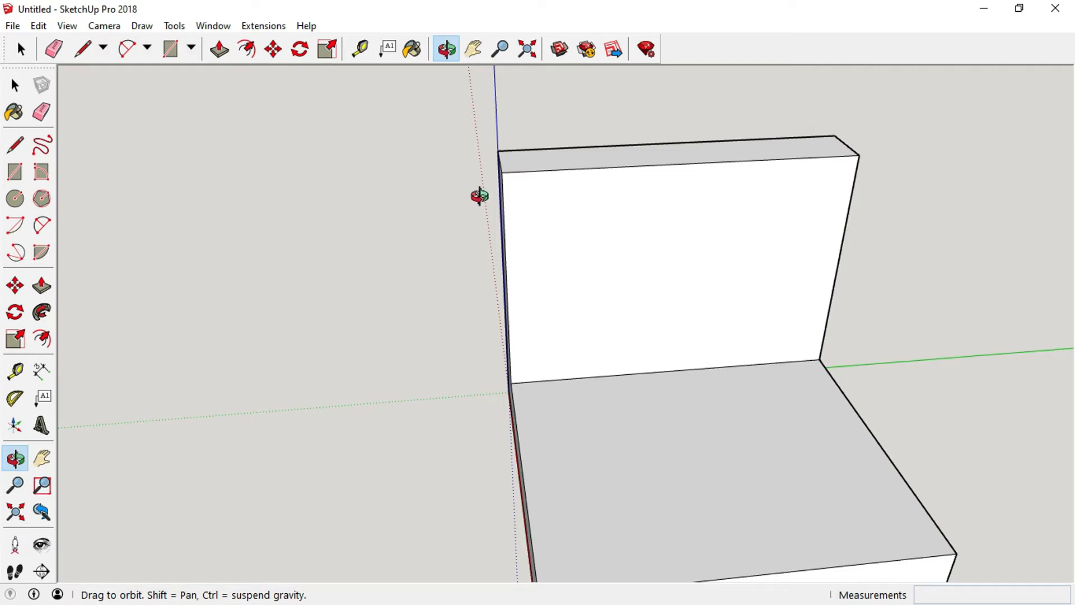
{"action": "left_click", "coordinate": [16, 174]}
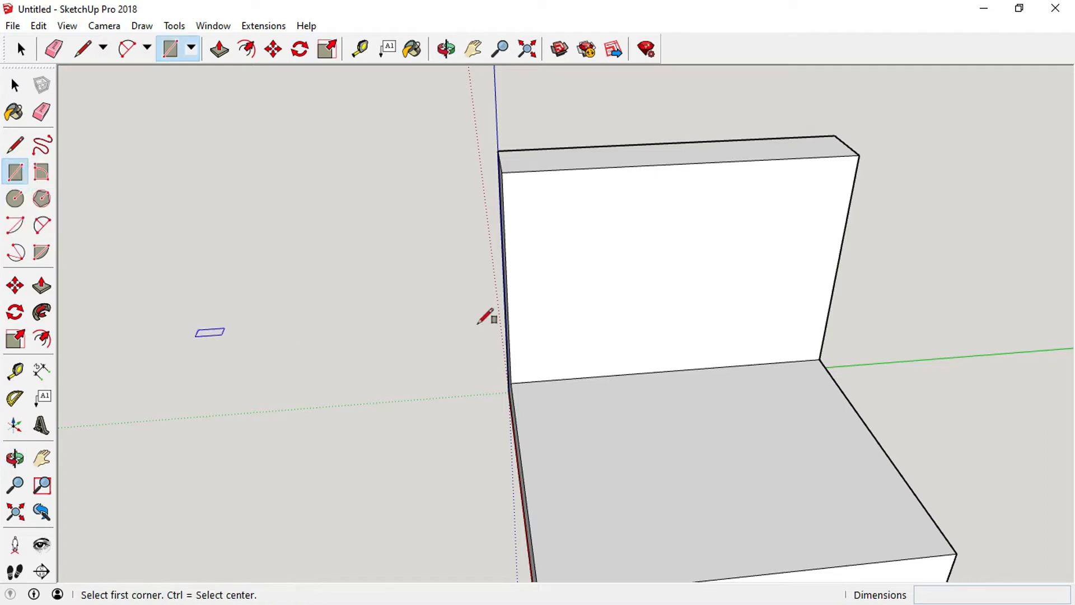
{"action": "left_click", "coordinate": [859, 155]}
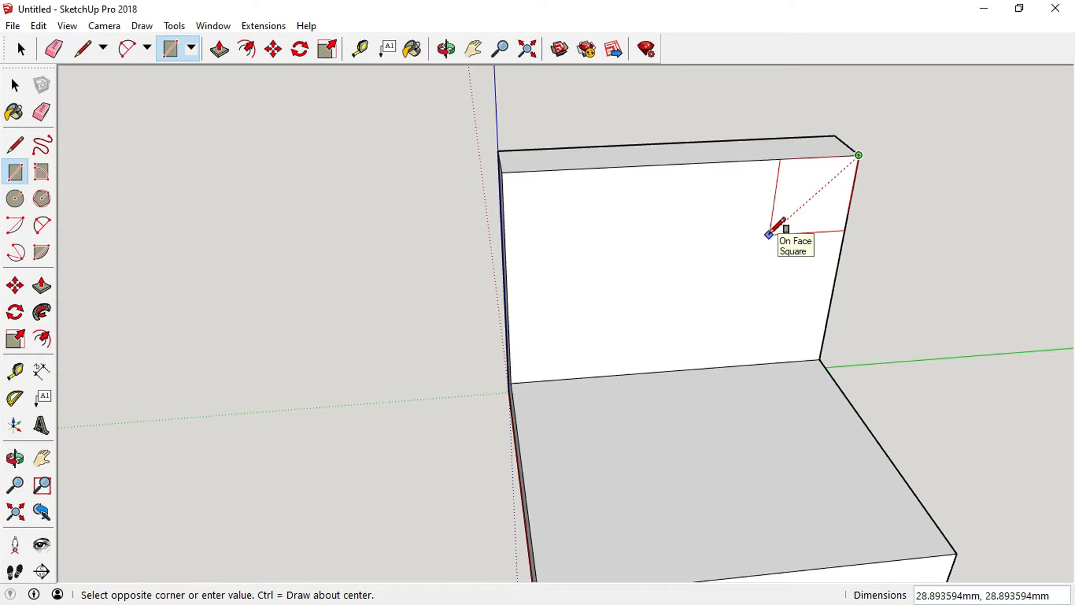
{"action": "type", "text": "20,20"}
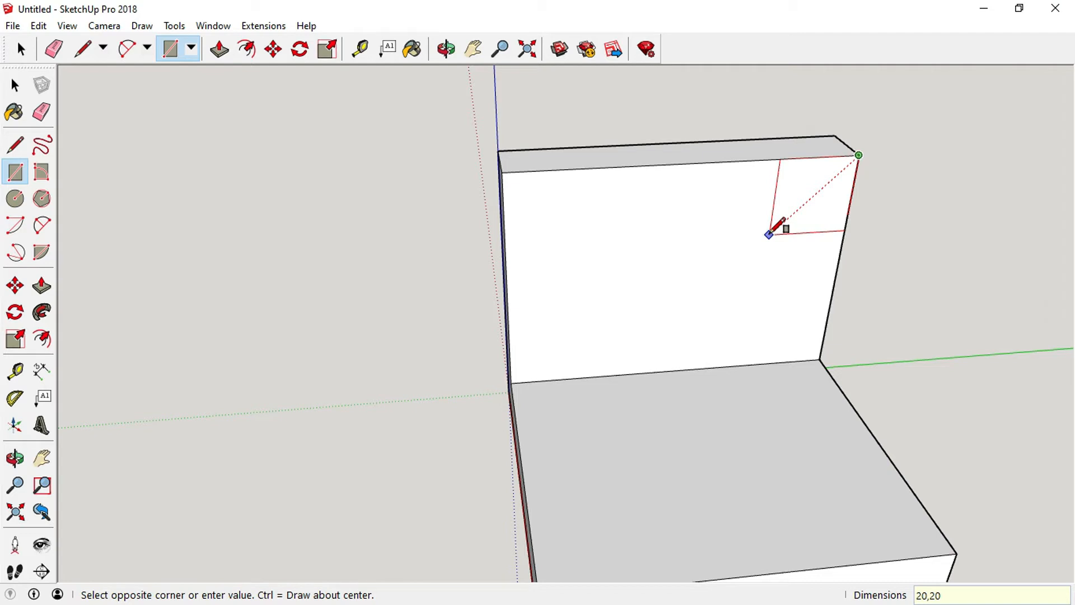
{"action": "key", "text": "Return"}
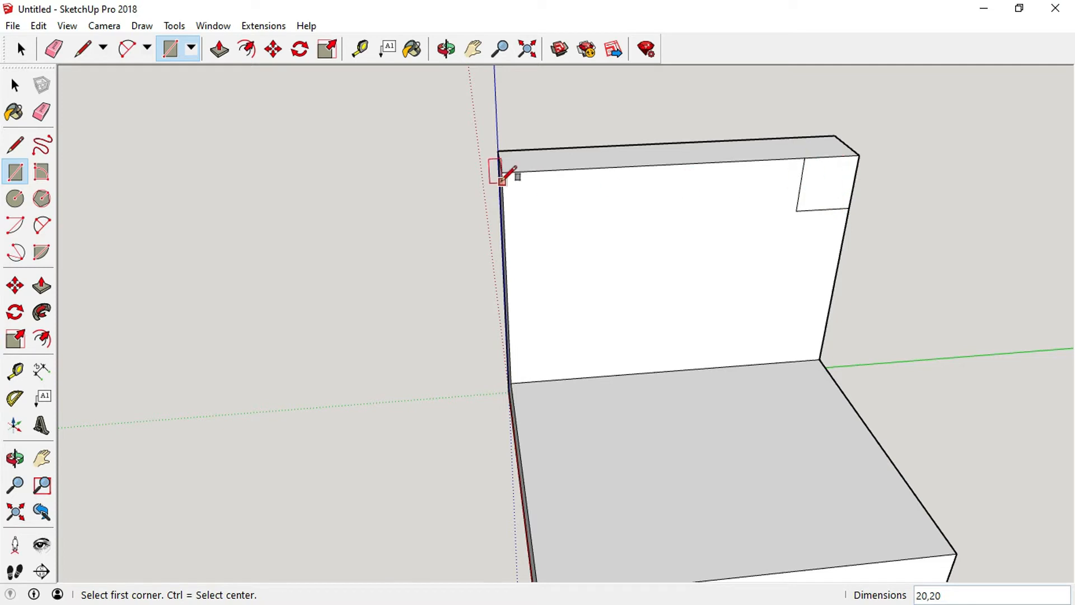
Draw another 20 mm by 20 mm square in the upper left corner of the wall's front face.
{"action": "scroll", "coordinate": [507, 196], "scroll_direction": "up", "scroll_amount": 3}
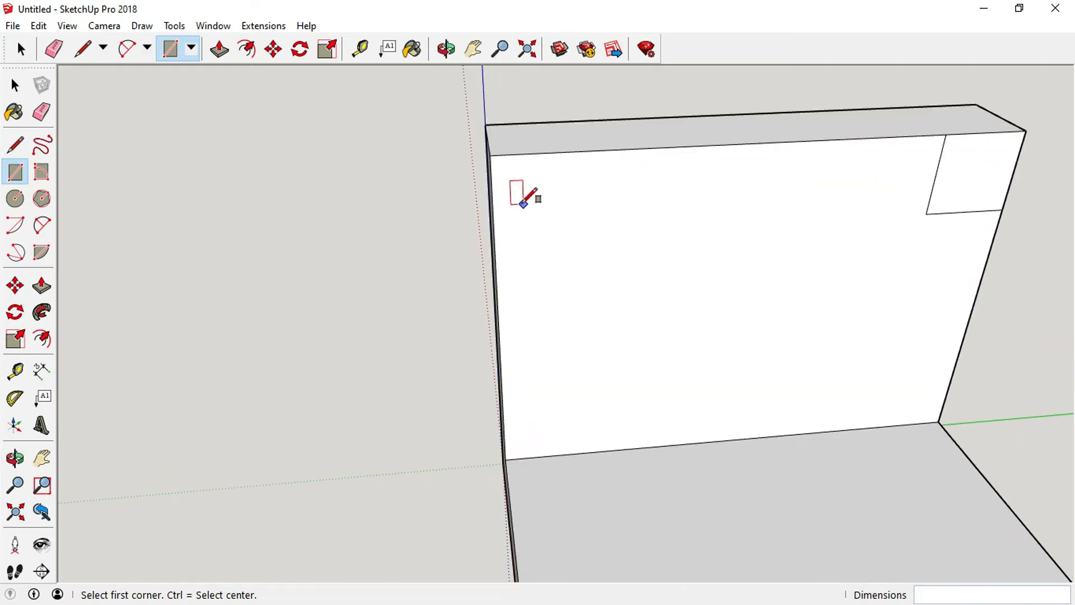
{"action": "scroll", "coordinate": [522, 204], "scroll_direction": "down", "scroll_amount": 2}
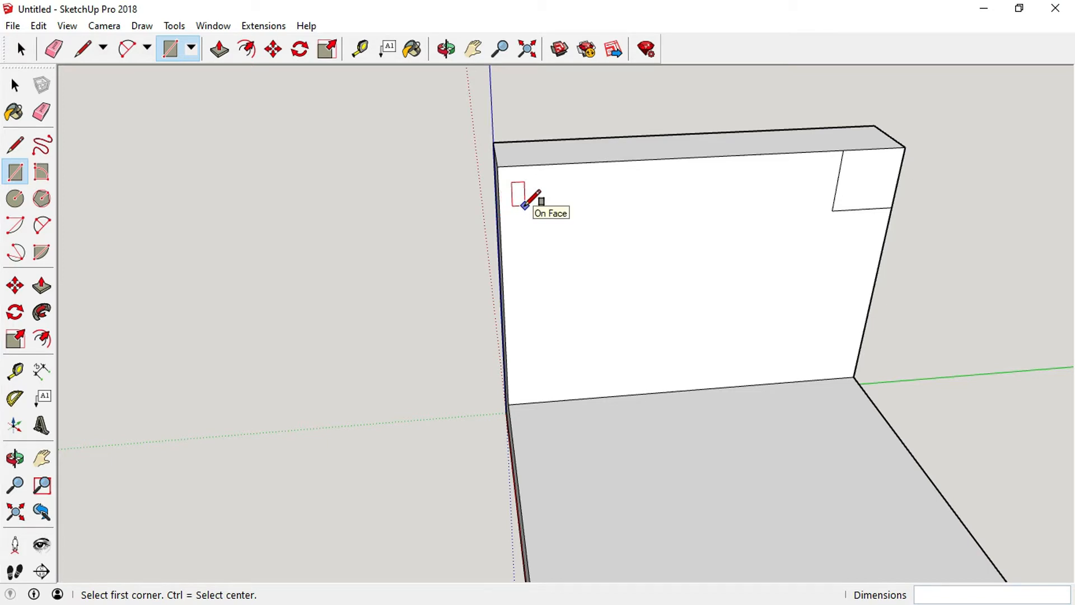
{"action": "scroll", "coordinate": [525, 205], "scroll_direction": "up", "scroll_amount": 3}
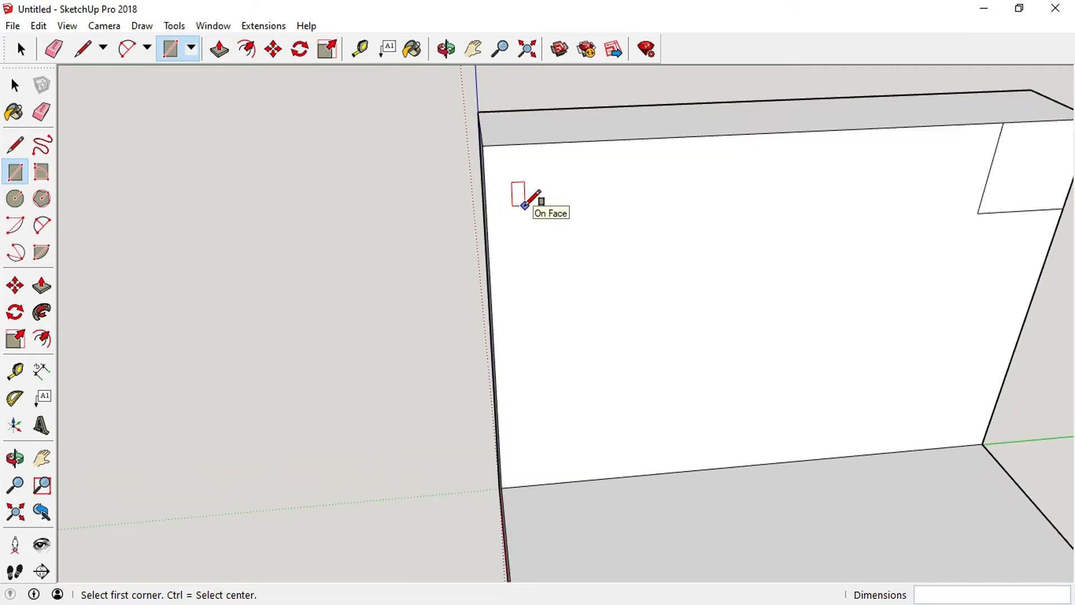
{"action": "scroll", "coordinate": [525, 205], "scroll_direction": "up", "scroll_amount": 2}
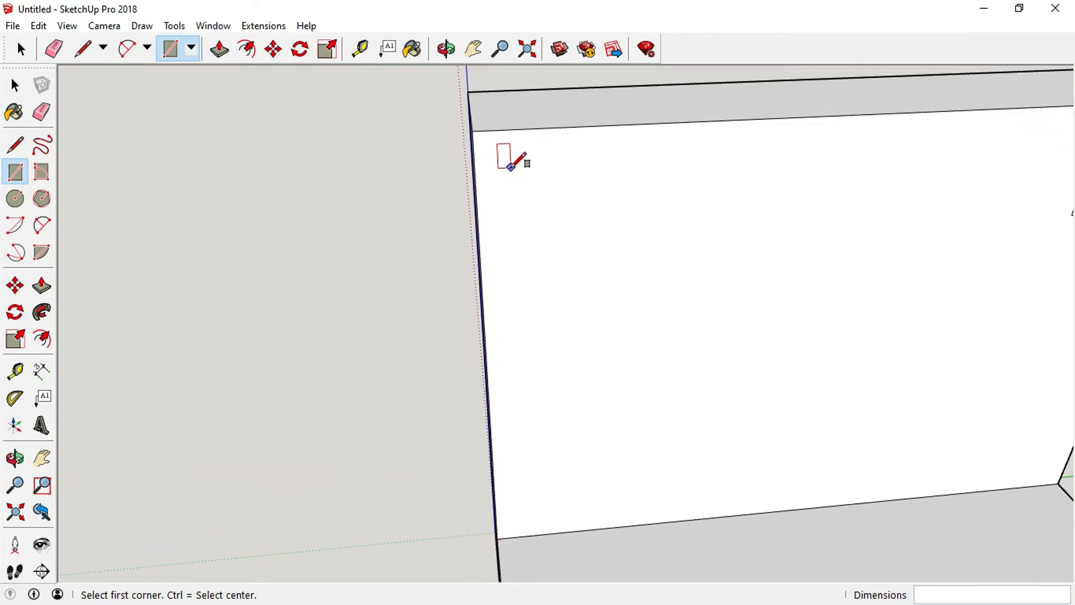
{"action": "scroll", "coordinate": [511, 166], "scroll_direction": "down", "scroll_amount": 5}
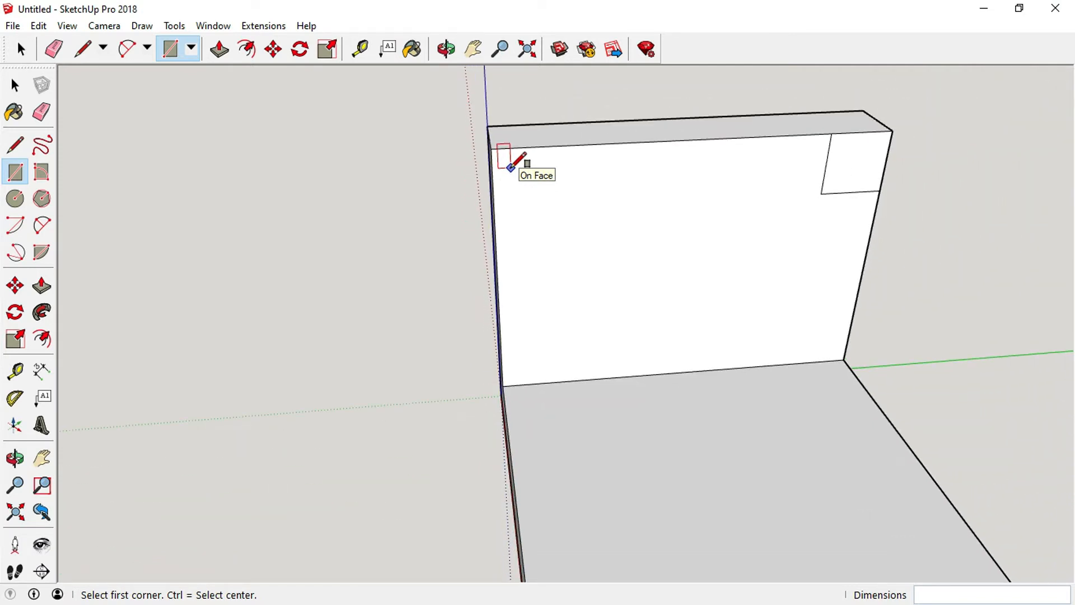
{"action": "scroll", "coordinate": [511, 167], "scroll_direction": "down", "scroll_amount": 2}
{"action": "scroll", "coordinate": [511, 167], "scroll_direction": "up", "scroll_amount": 4}
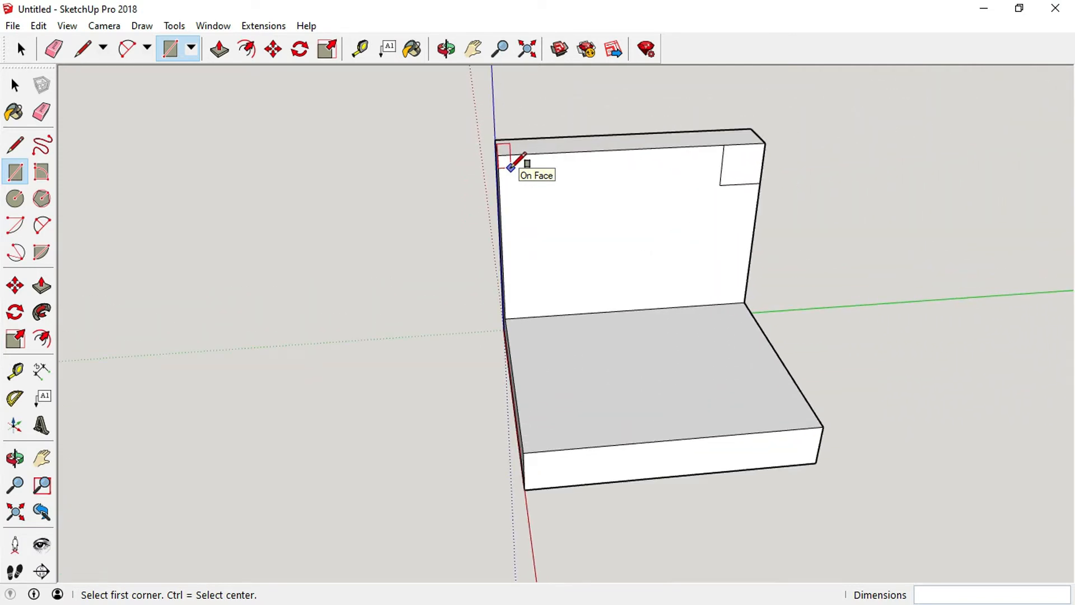
{"action": "left_click", "coordinate": [447, 50]}
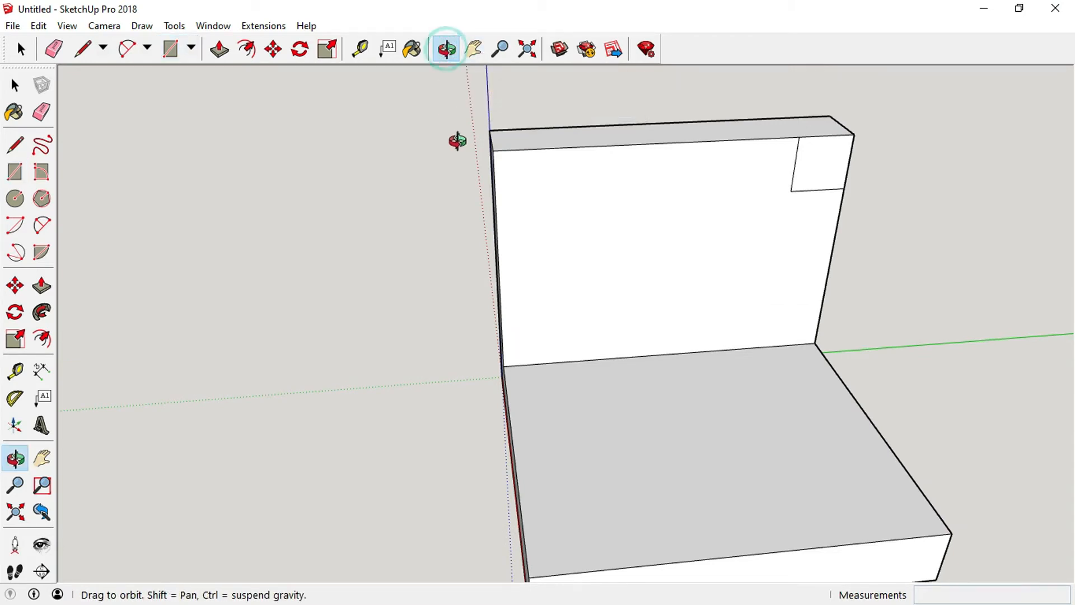
{"action": "left_click_drag", "start_coordinate": [478, 158], "coordinate": [537, 167]}
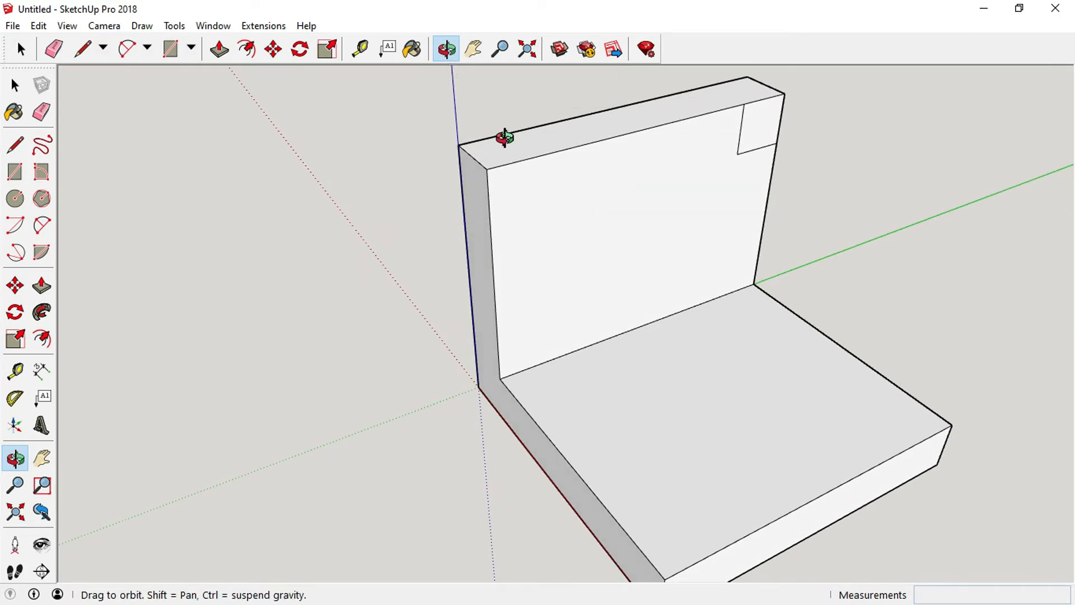
{"action": "scroll", "coordinate": [504, 136], "scroll_direction": "up", "scroll_amount": 2}
{"action": "scroll", "coordinate": [485, 137], "scroll_direction": "up", "scroll_amount": 2}
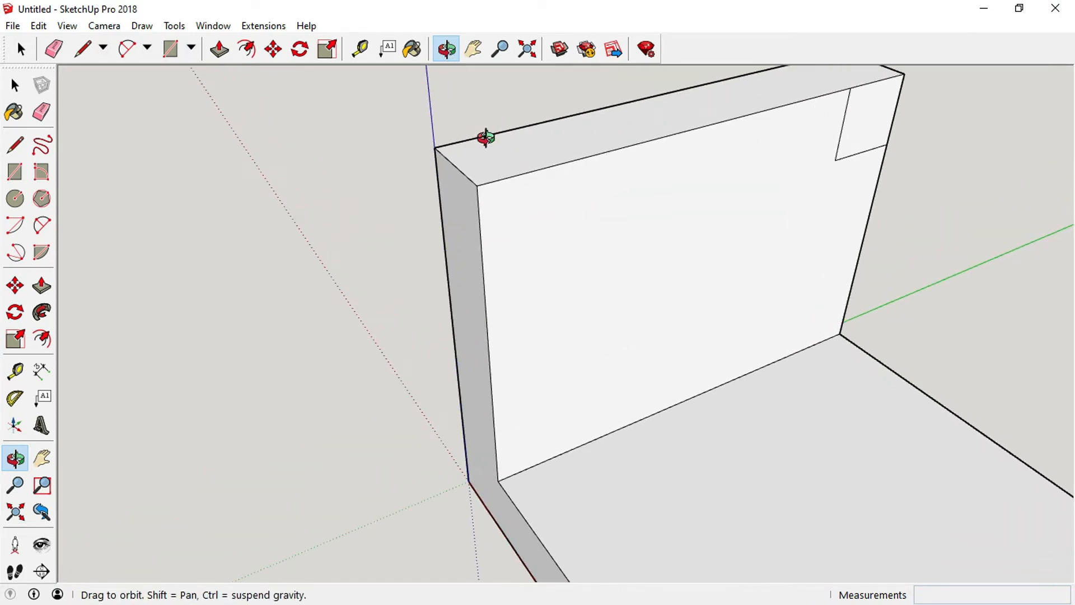
{"action": "left_click", "coordinate": [15, 172]}
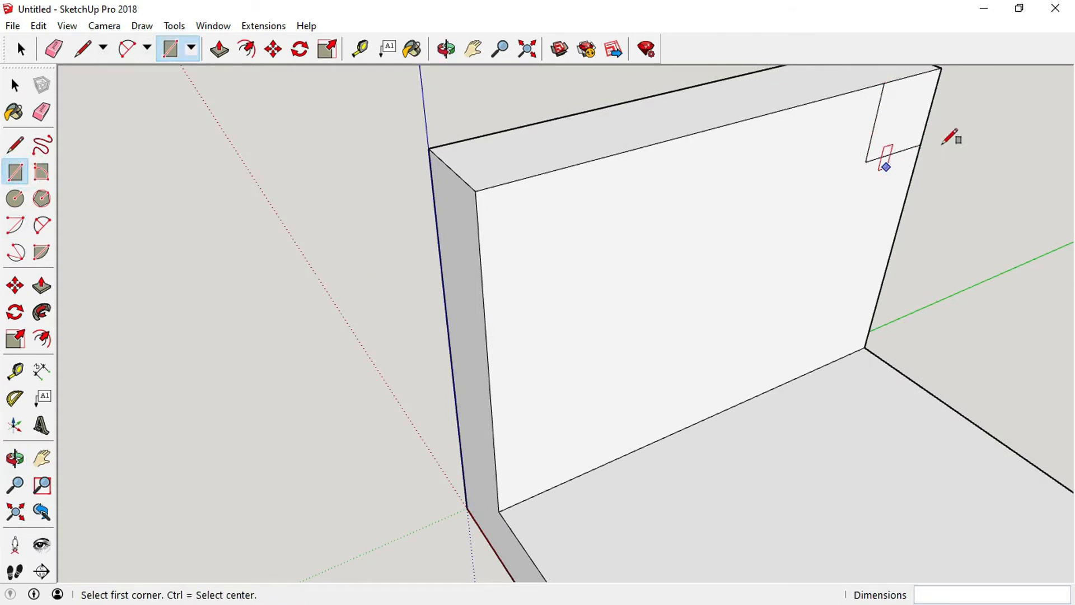
{"action": "left_click", "coordinate": [476, 191]}
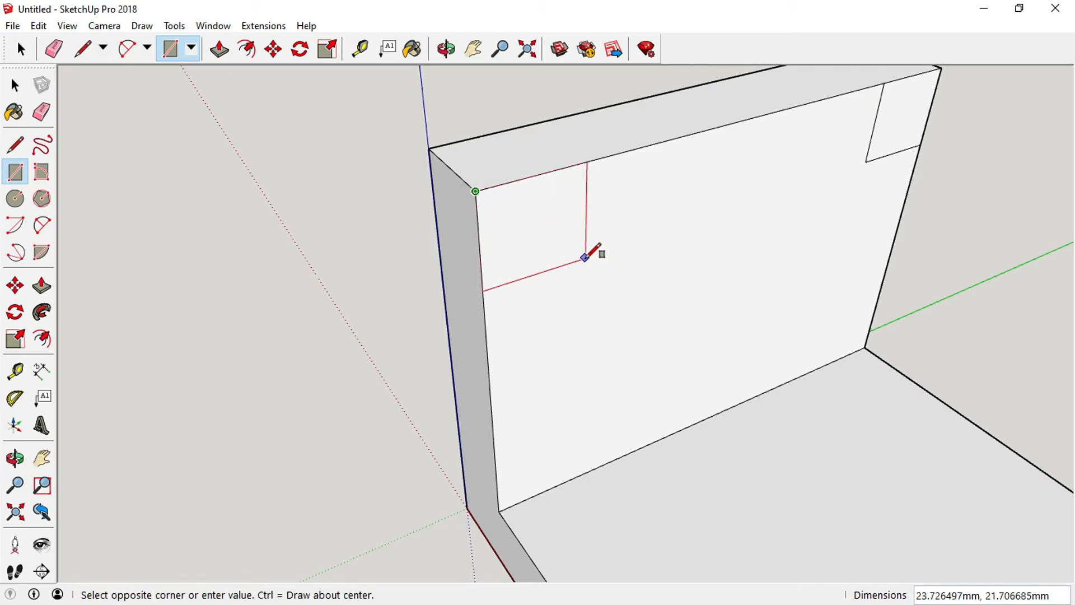
{"action": "type", "text": "20,20"}
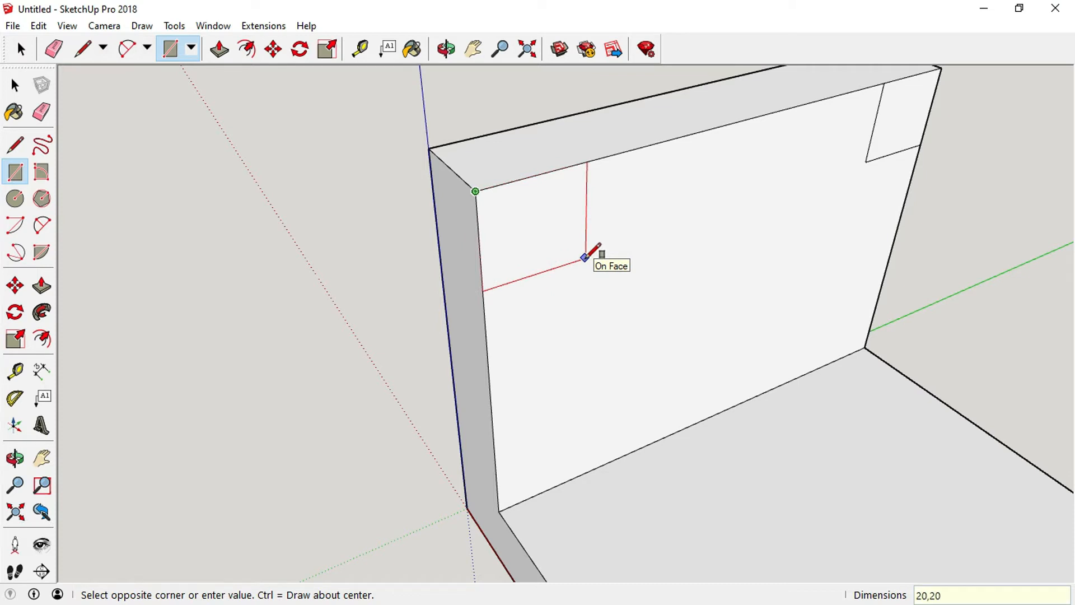
{"action": "key", "text": "Return"}
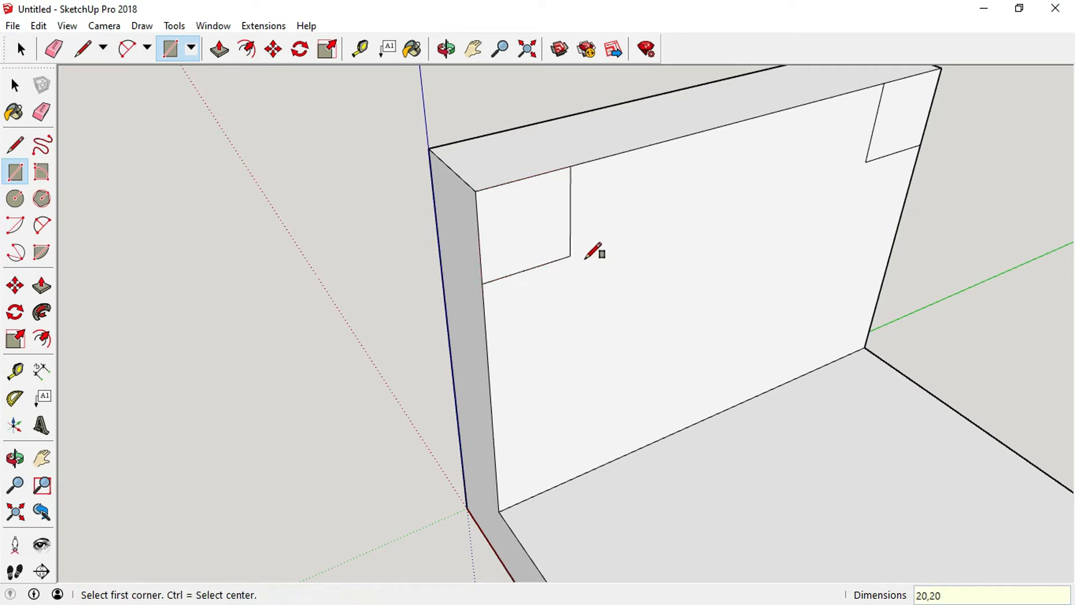
Draw a 2 Point Arc with bulge 5 across the upper left square, joining its top and side corners to round the wall's corner.
{"action": "scroll", "coordinate": [649, 236], "scroll_direction": "up", "scroll_amount": 1}
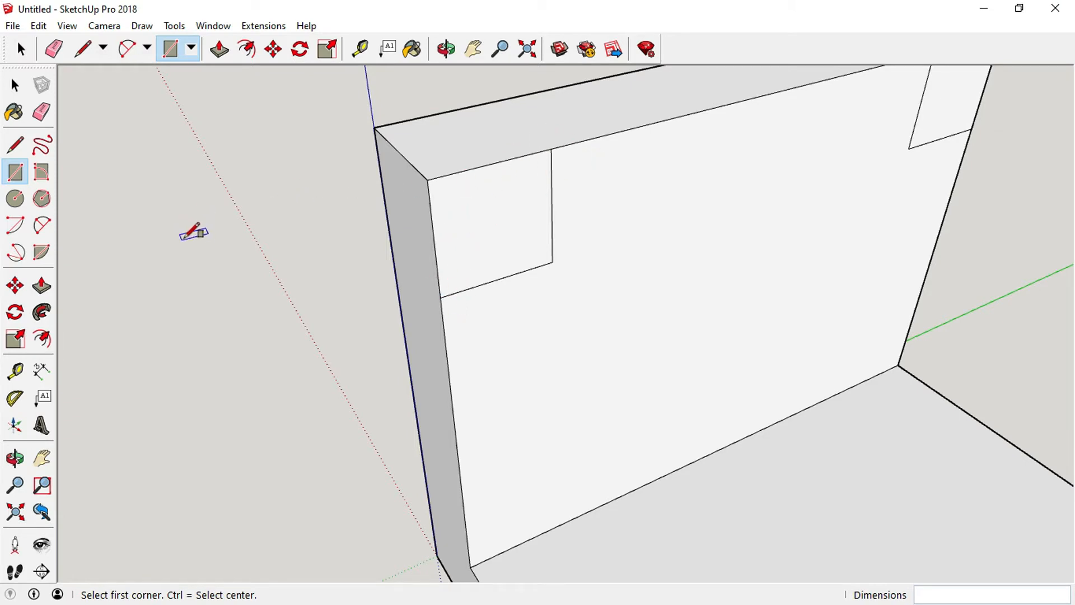
{"action": "left_click", "coordinate": [42, 227]}
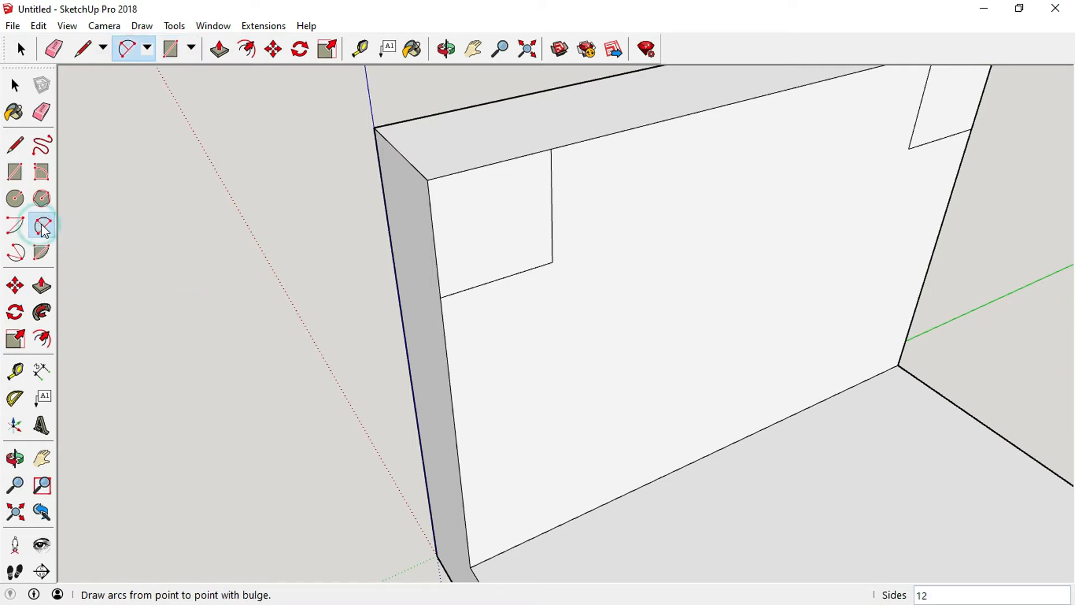
{"action": "left_click", "coordinate": [551, 148]}
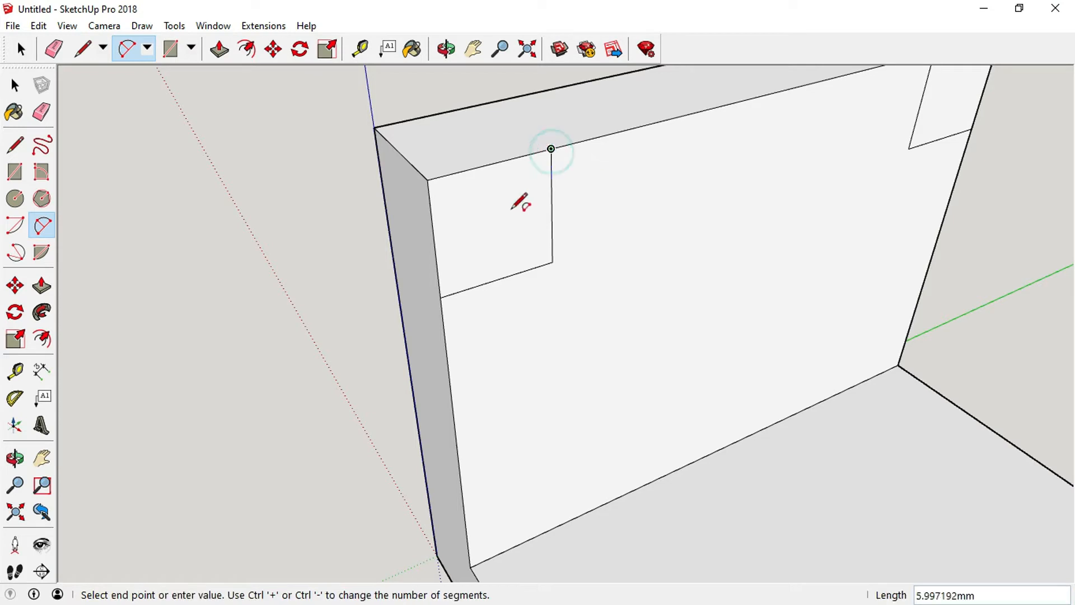
{"action": "left_click", "coordinate": [440, 297]}
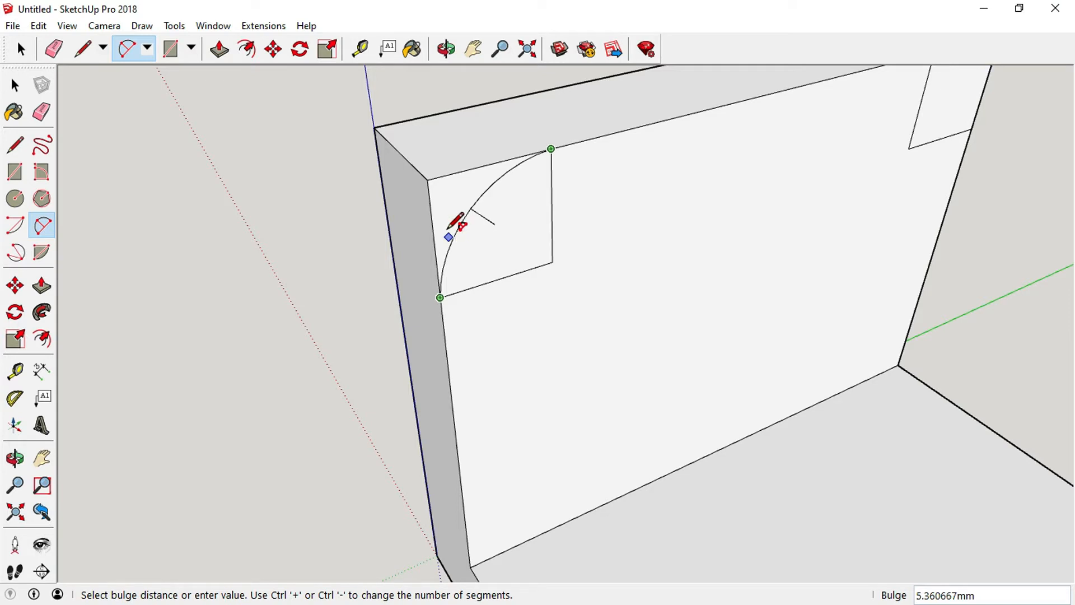
{"action": "type", "text": "5"}
{"action": "left_click", "coordinate": [448, 228]}
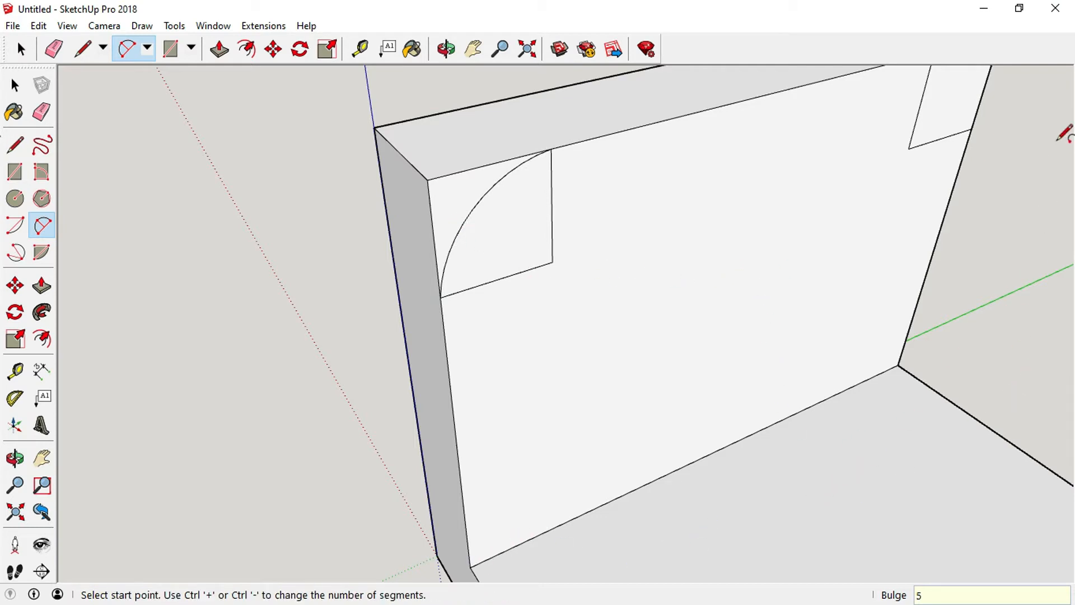
{"action": "scroll", "coordinate": [1033, 145], "scroll_direction": "down", "scroll_amount": 5}
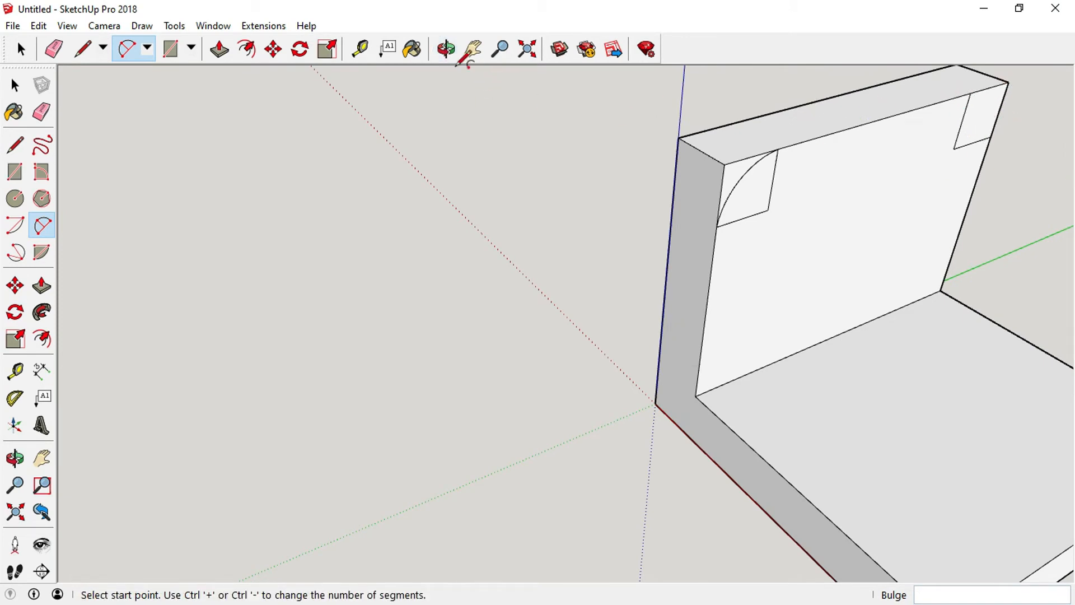
Draw a 2 Point Arc with bulge 5 across the upper right square, joining its top and side corners to round that corner.
{"action": "left_click", "coordinate": [445, 50]}
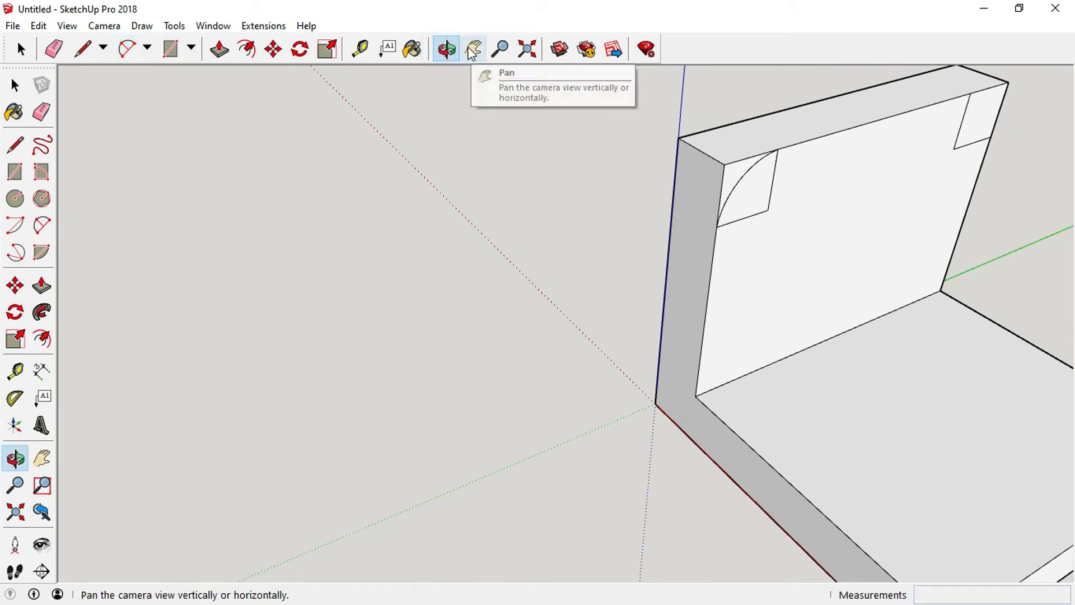
{"action": "left_click", "coordinate": [469, 49]}
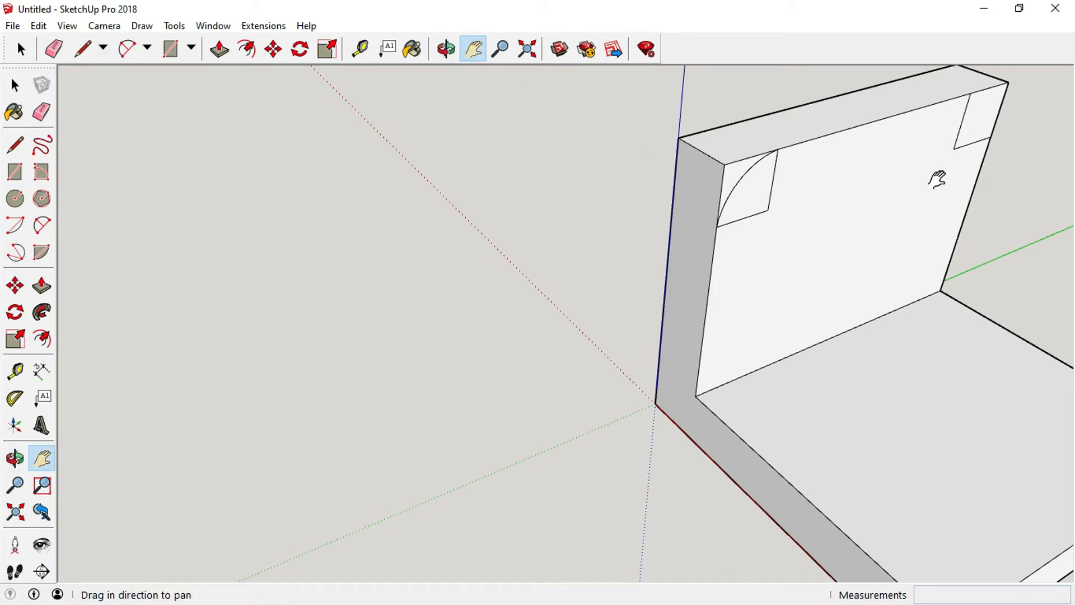
{"action": "left_click_drag", "start_coordinate": [959, 190], "coordinate": [644, 249]}
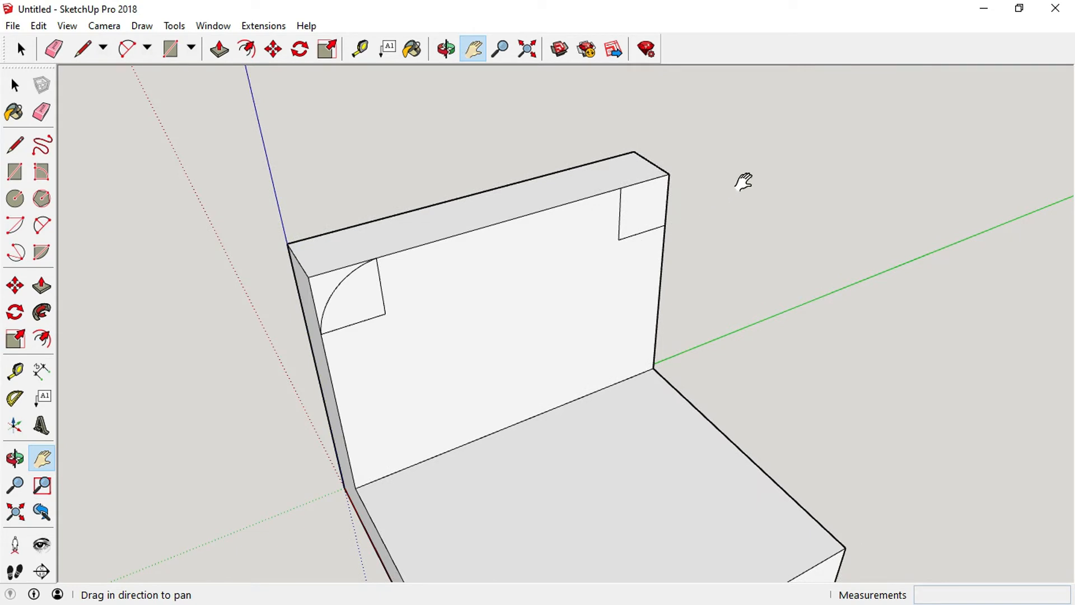
{"action": "scroll", "coordinate": [718, 173], "scroll_direction": "up", "scroll_amount": 4}
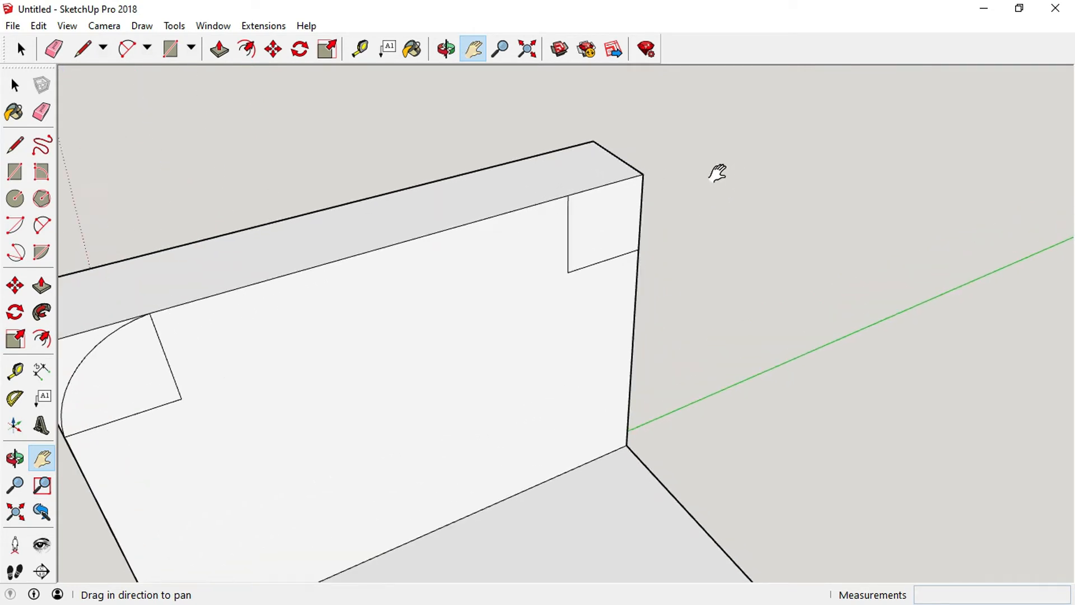
{"action": "scroll", "coordinate": [636, 193], "scroll_direction": "up", "scroll_amount": 1}
{"action": "scroll", "coordinate": [570, 179], "scroll_direction": "up", "scroll_amount": 1}
{"action": "scroll", "coordinate": [570, 179], "scroll_direction": "up", "scroll_amount": 1}
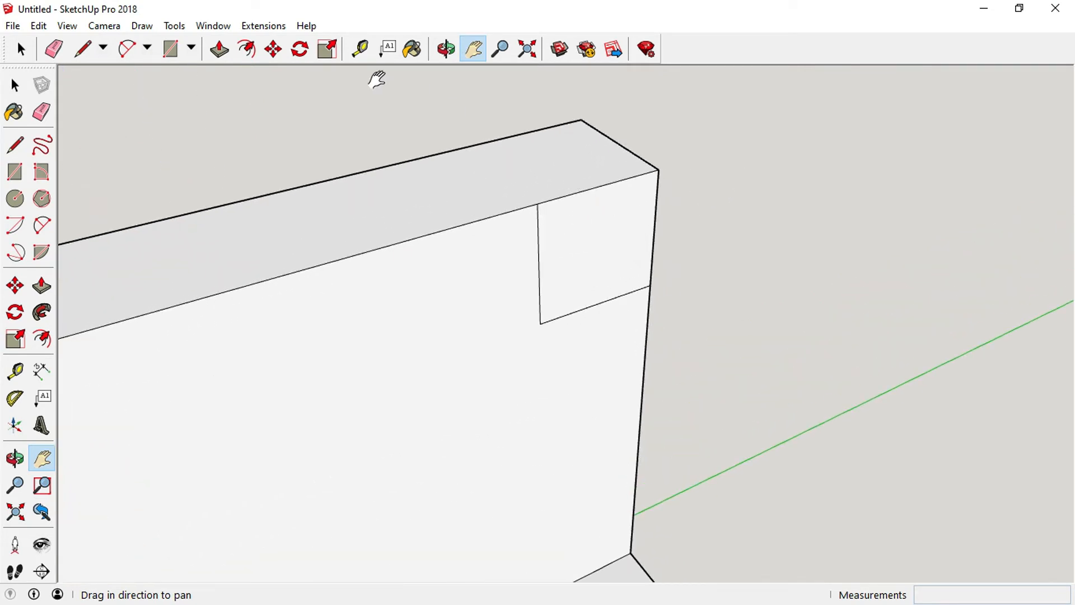
{"action": "left_click", "coordinate": [42, 227]}
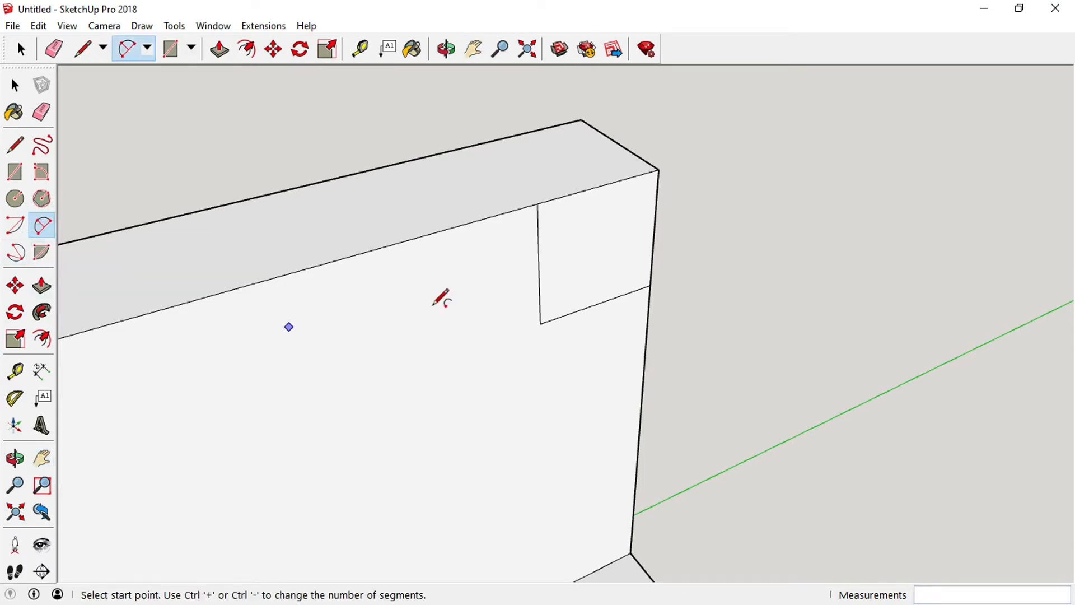
{"action": "left_click", "coordinate": [536, 204]}
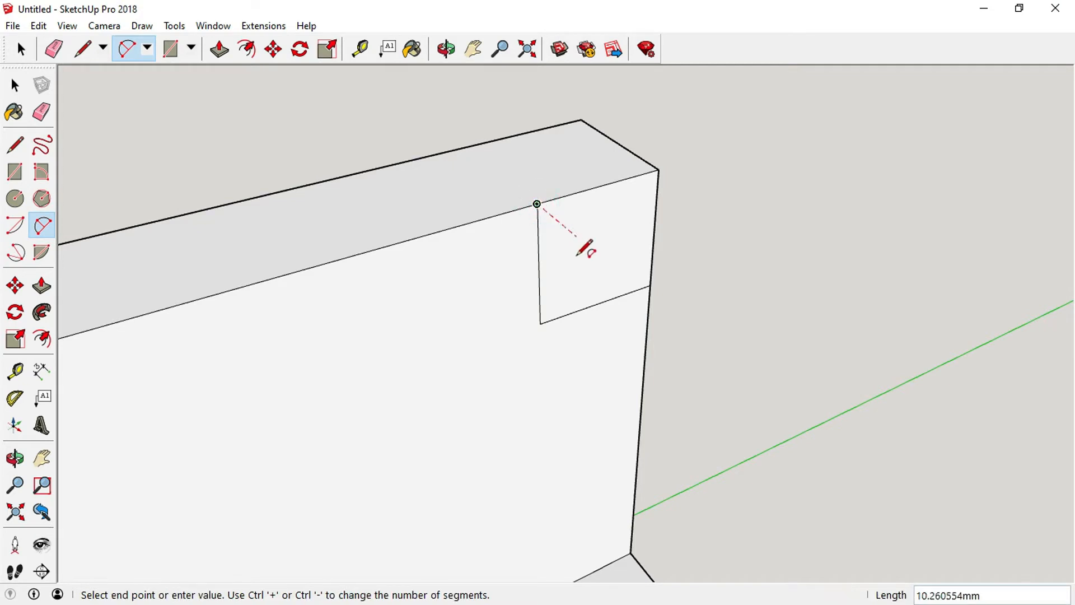
{"action": "left_click", "coordinate": [650, 285]}
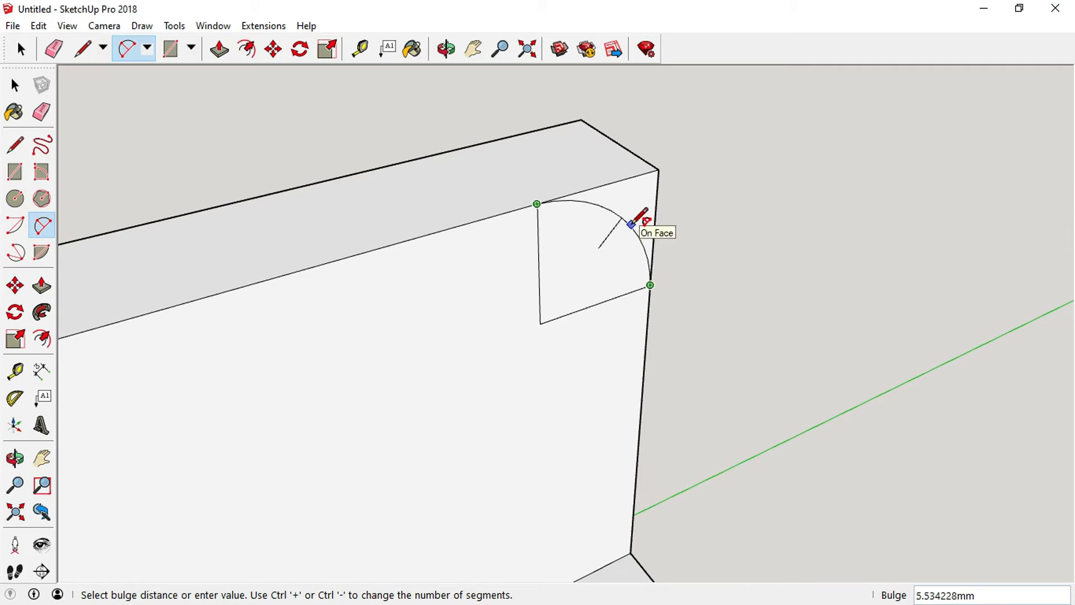
{"action": "type", "text": "5"}
{"action": "key", "text": "Return"}
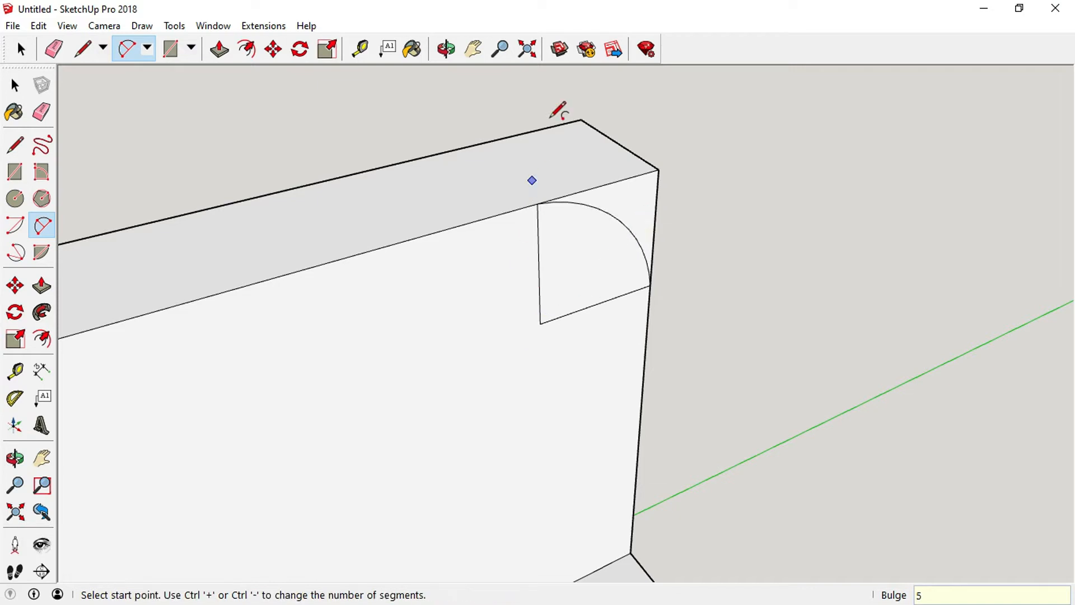
Erase the leftover square edges inside both corner arcs, leaving only the curved outlines.
{"action": "scroll", "coordinate": [557, 85], "scroll_direction": "down", "scroll_amount": 3}
{"action": "scroll", "coordinate": [536, 122], "scroll_direction": "down", "scroll_amount": 3}
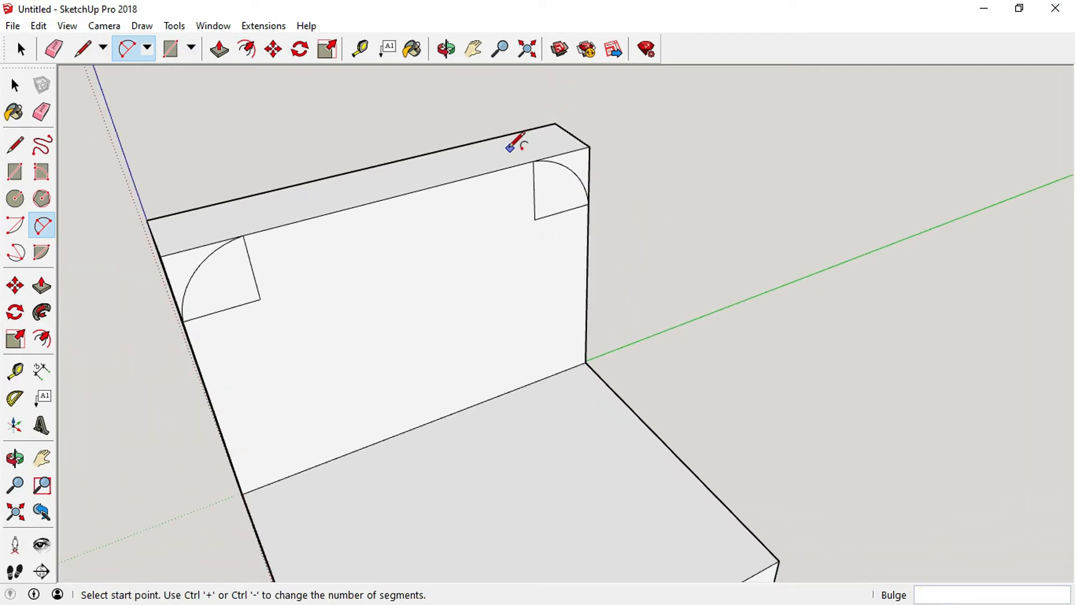
{"action": "scroll", "coordinate": [493, 179], "scroll_direction": "down", "scroll_amount": 1}
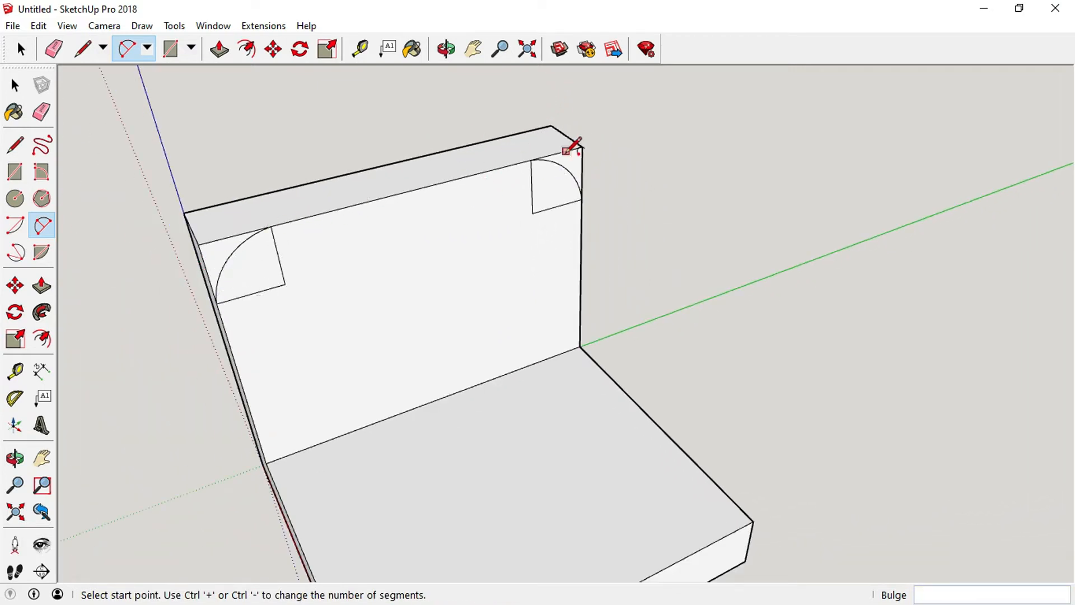
{"action": "left_click", "coordinate": [16, 85]}
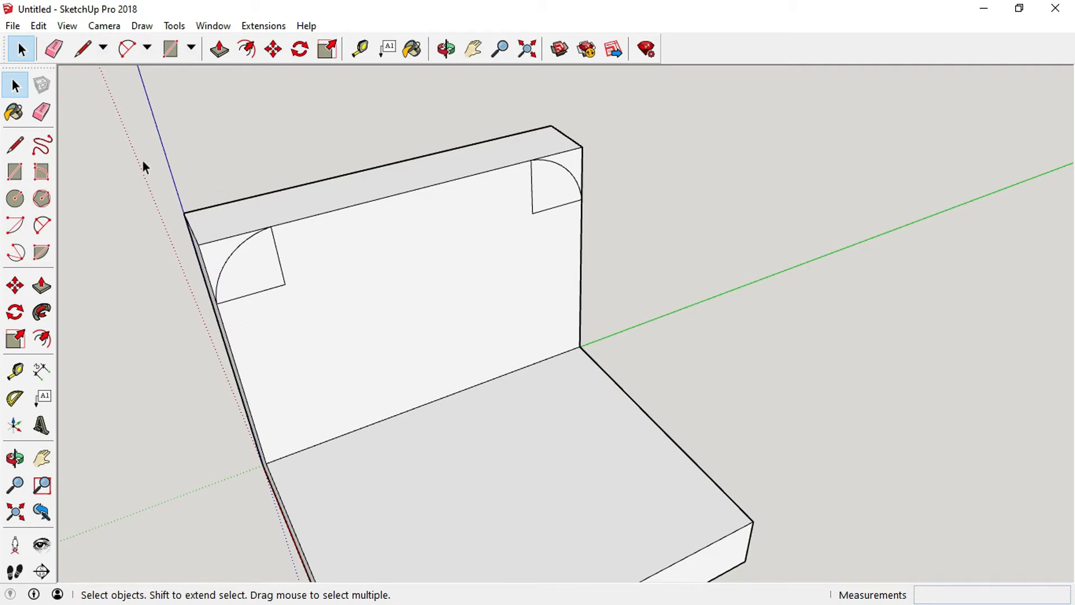
{"action": "left_click", "coordinate": [278, 257]}
{"action": "left_click", "coordinate": [271, 116]}
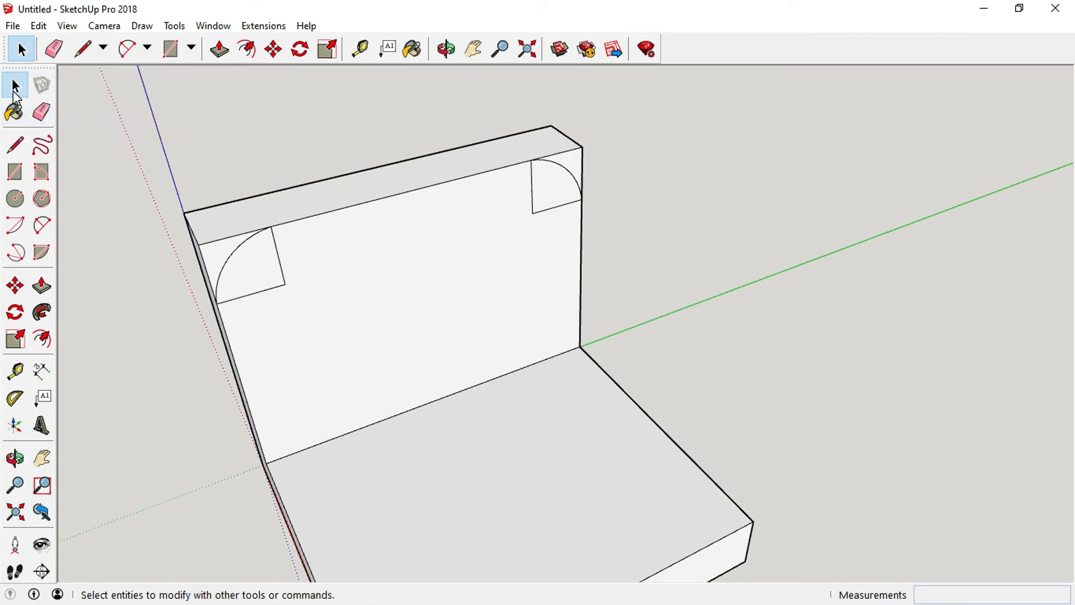
{"action": "left_click", "coordinate": [280, 261]}
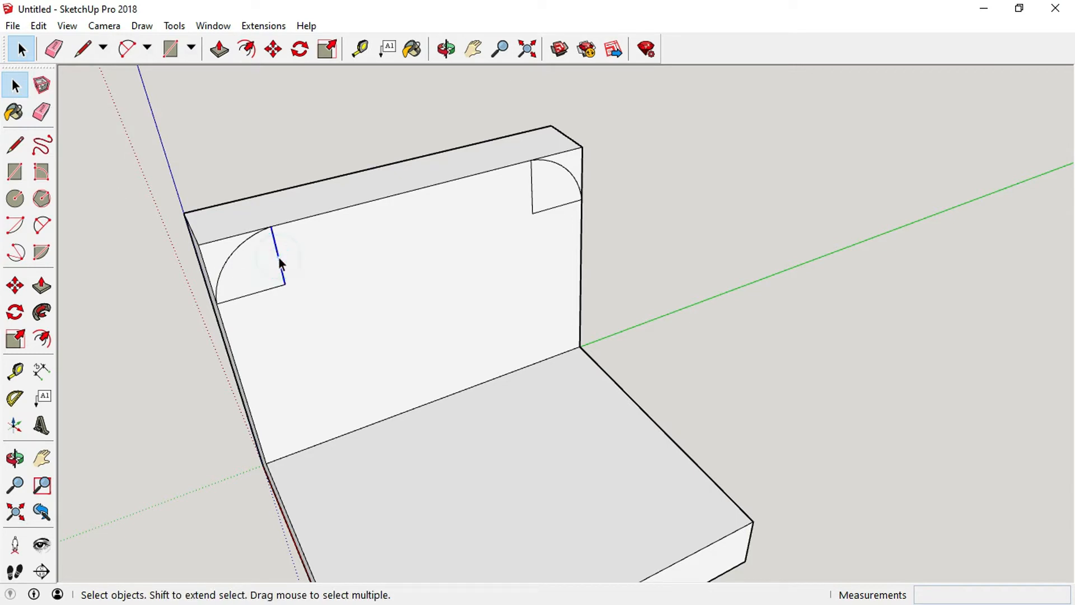
{"action": "key", "text": "Delete"}
{"action": "key", "text": "Delete"}
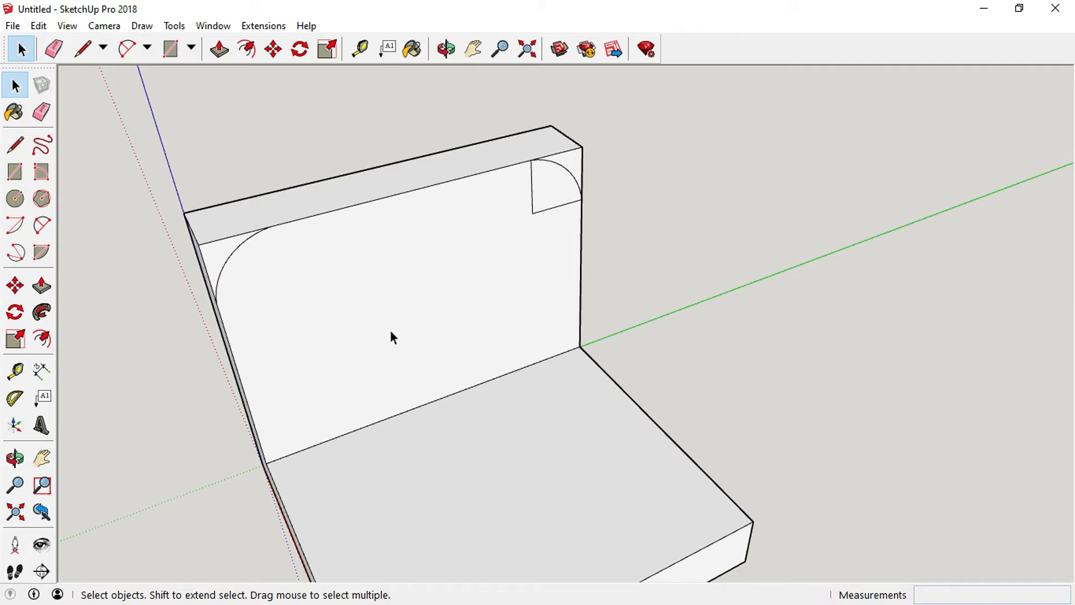
{"action": "left_click", "coordinate": [541, 212]}
{"action": "key", "text": "Delete"}
{"action": "left_click", "coordinate": [532, 187]}
{"action": "key", "text": "Delete"}
Push/Pull the waste piece outside the upper left arc through the wall to remove it.
{"action": "scroll", "coordinate": [146, 295], "scroll_direction": "up", "scroll_amount": 2}
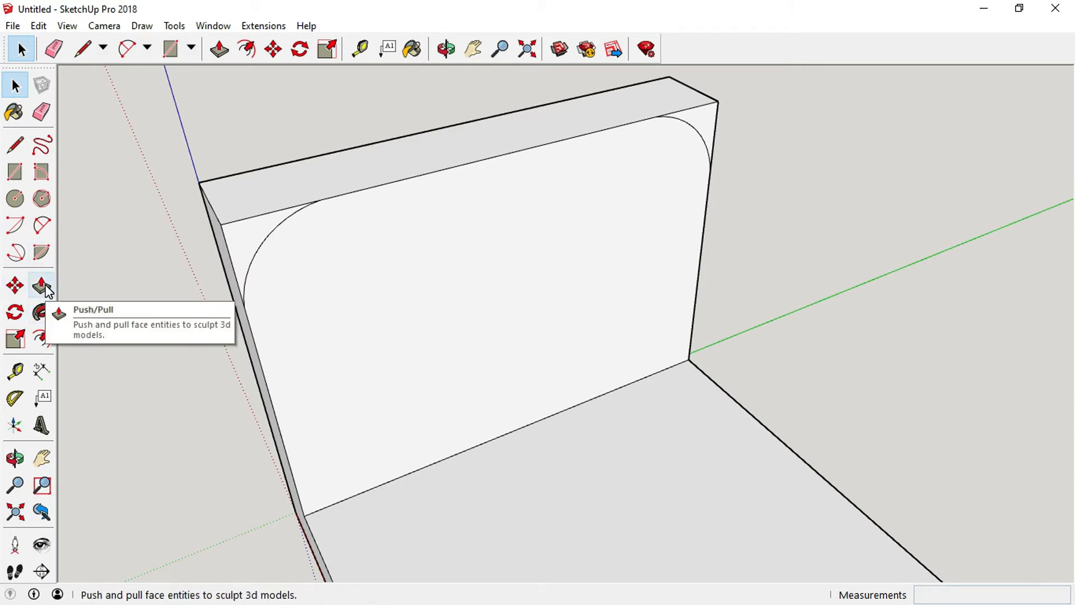
{"action": "left_click", "coordinate": [44, 286]}
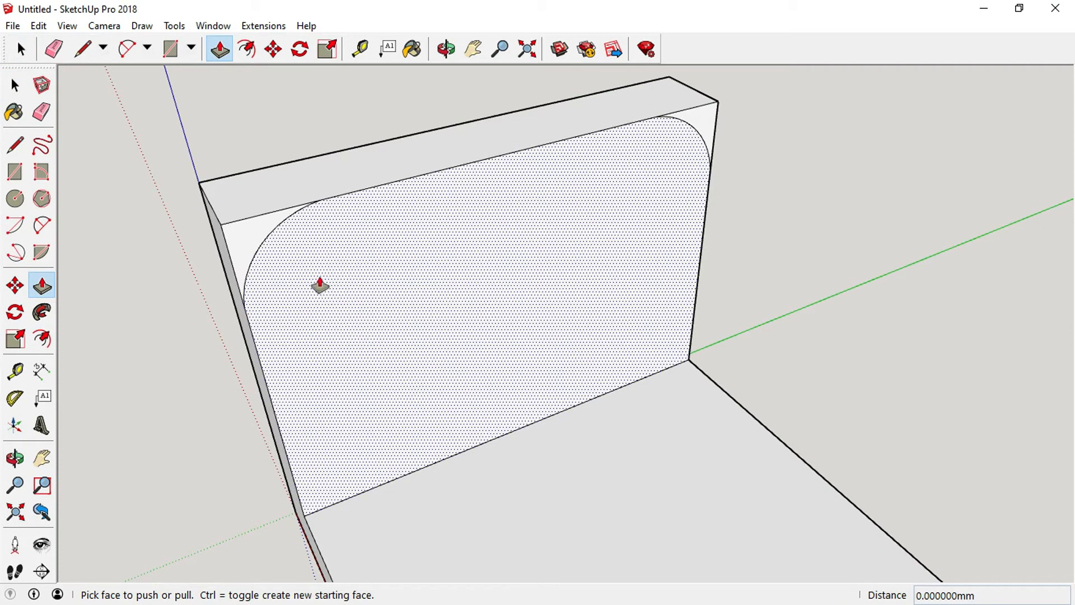
{"action": "left_click", "coordinate": [242, 237]}
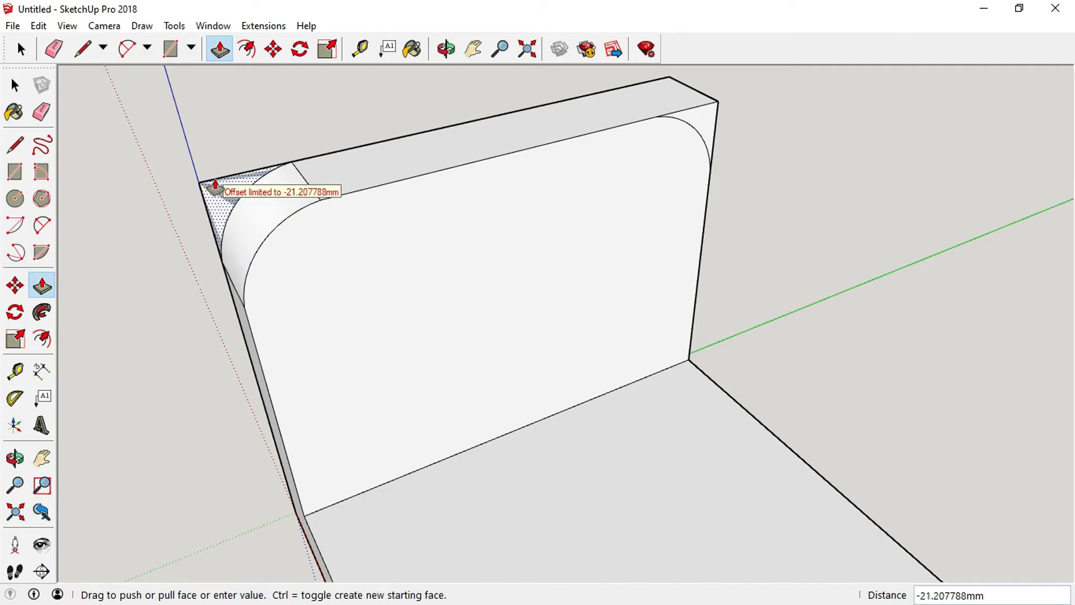
{"action": "left_click", "coordinate": [199, 161]}
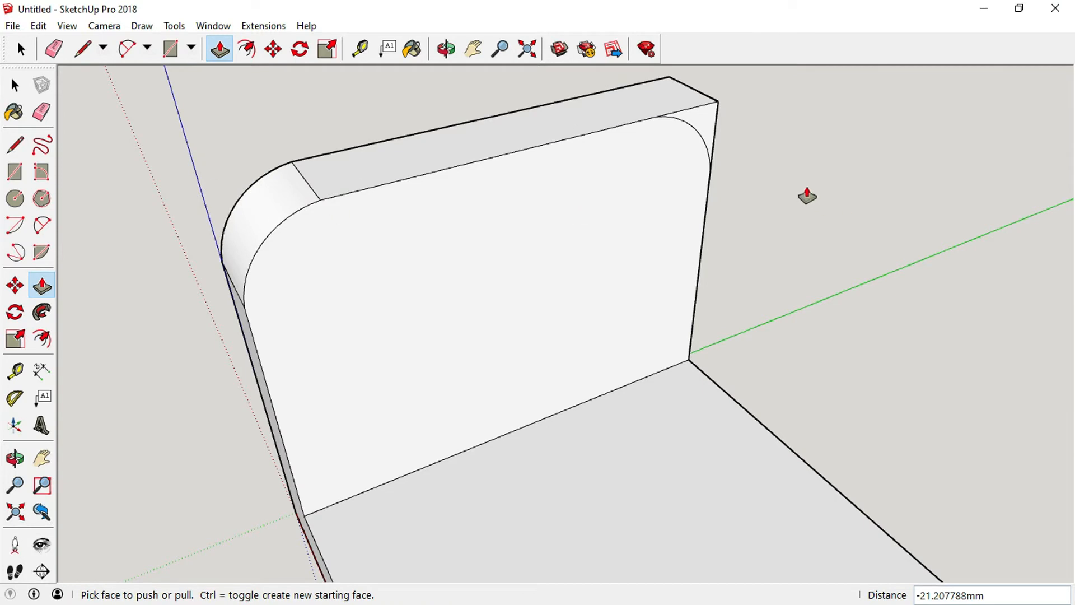
Push/Pull the waste piece outside the upper right arc through the wall to remove it.
{"action": "left_click", "coordinate": [446, 49]}
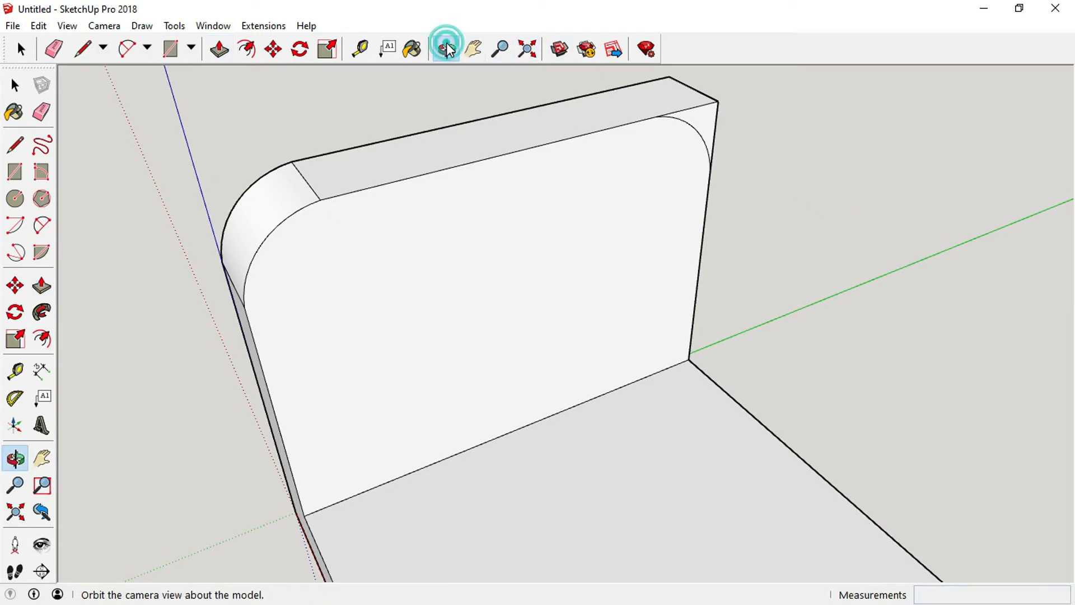
{"action": "left_click_drag", "start_coordinate": [831, 204], "coordinate": [696, 304]}
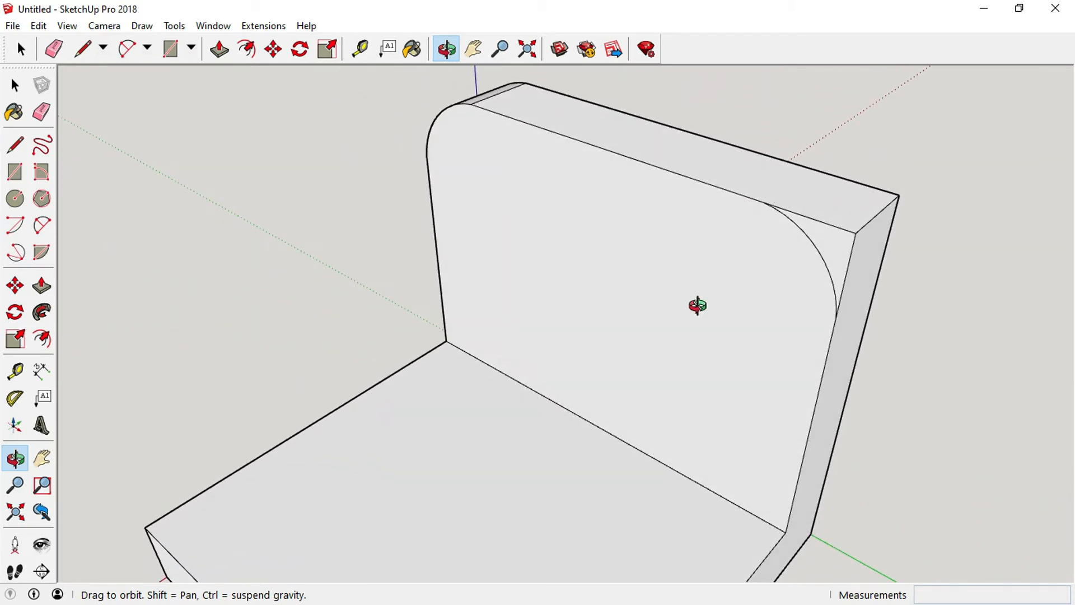
{"action": "left_click", "coordinate": [43, 287]}
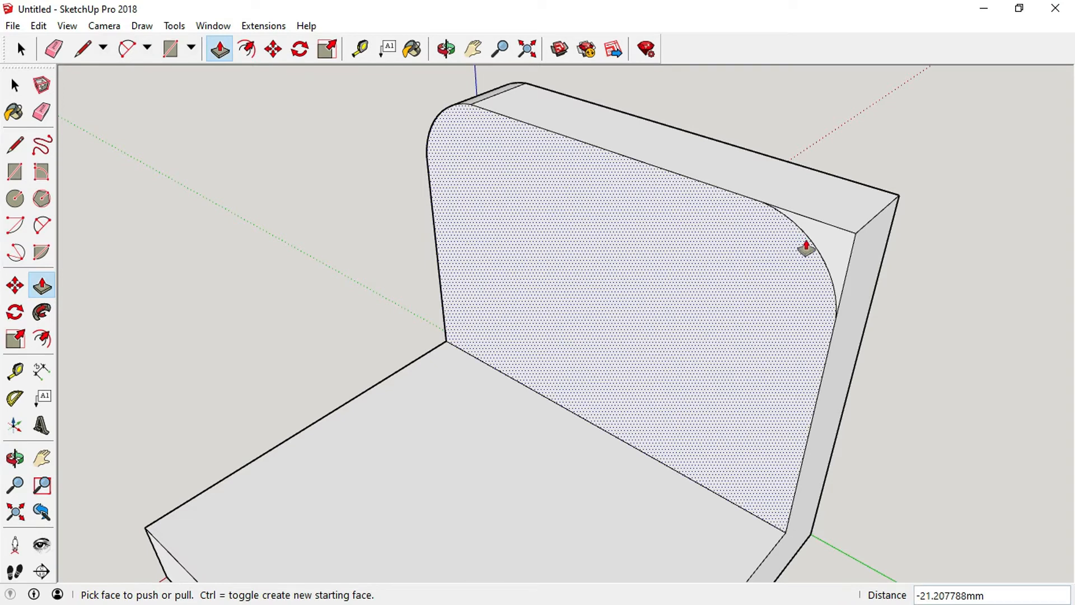
{"action": "left_click_drag", "start_coordinate": [833, 245], "coordinate": [907, 174]}
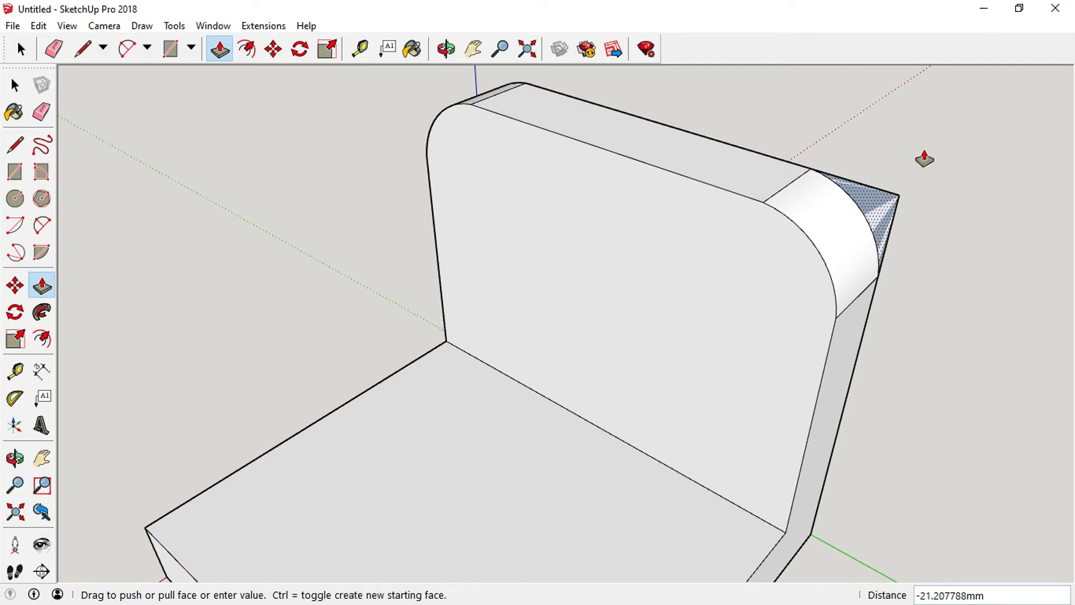
{"action": "left_click", "coordinate": [924, 159]}
Offset the wall's front face outline inward by about 9 mm.
{"action": "scroll", "coordinate": [444, 91], "scroll_direction": "down", "scroll_amount": 5}
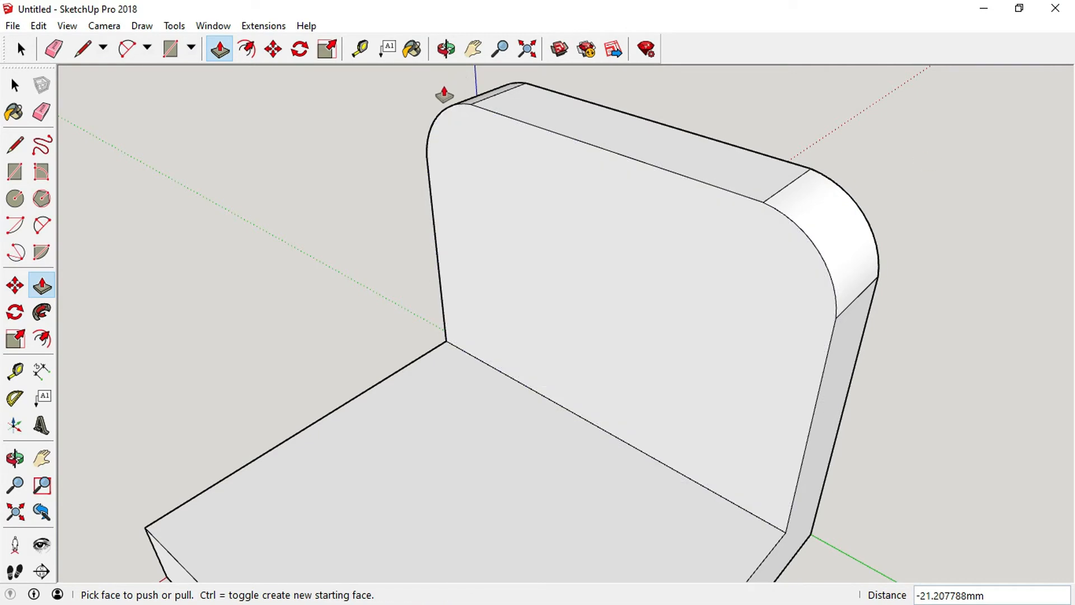
{"action": "left_click", "coordinate": [444, 50]}
{"action": "left_click_drag", "start_coordinate": [360, 305], "coordinate": [504, 252]}
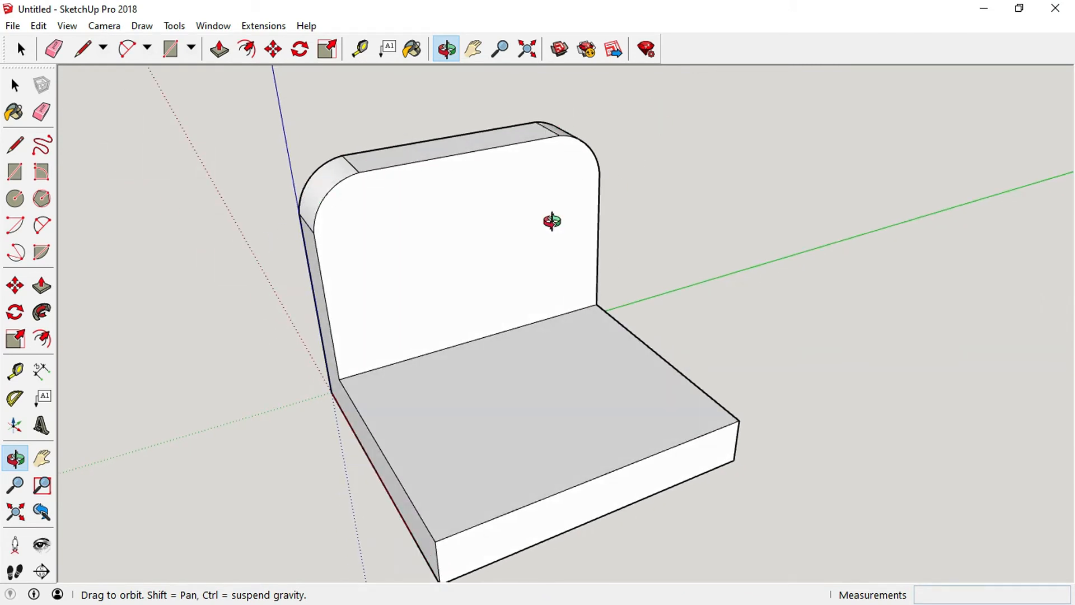
{"action": "scroll", "coordinate": [511, 245], "scroll_direction": "down", "scroll_amount": 1}
{"action": "scroll", "coordinate": [510, 249], "scroll_direction": "up", "scroll_amount": 2}
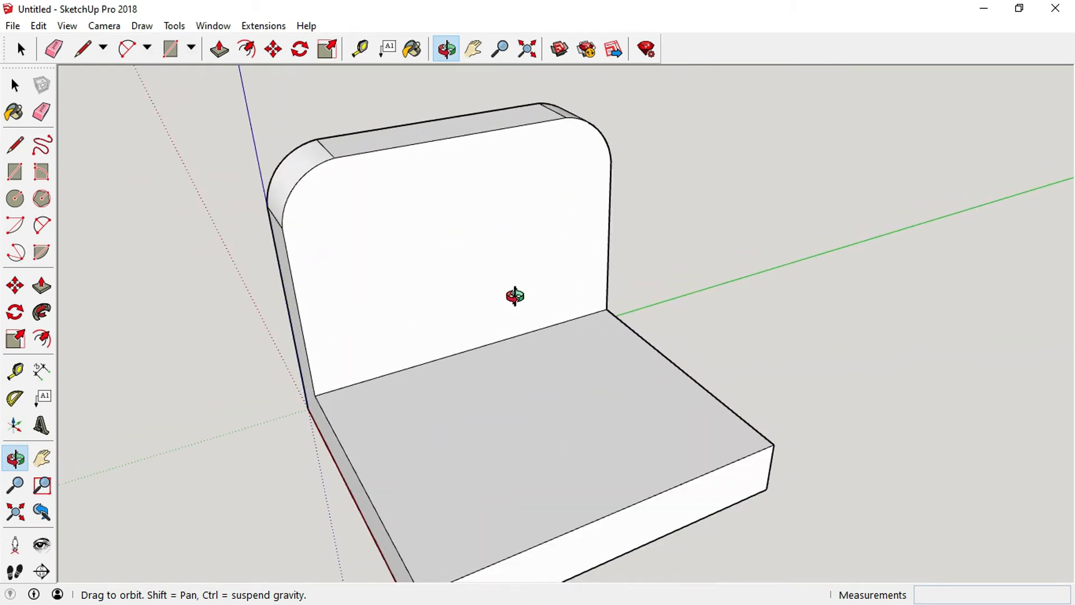
{"action": "scroll", "coordinate": [515, 295], "scroll_direction": "down", "scroll_amount": 1}
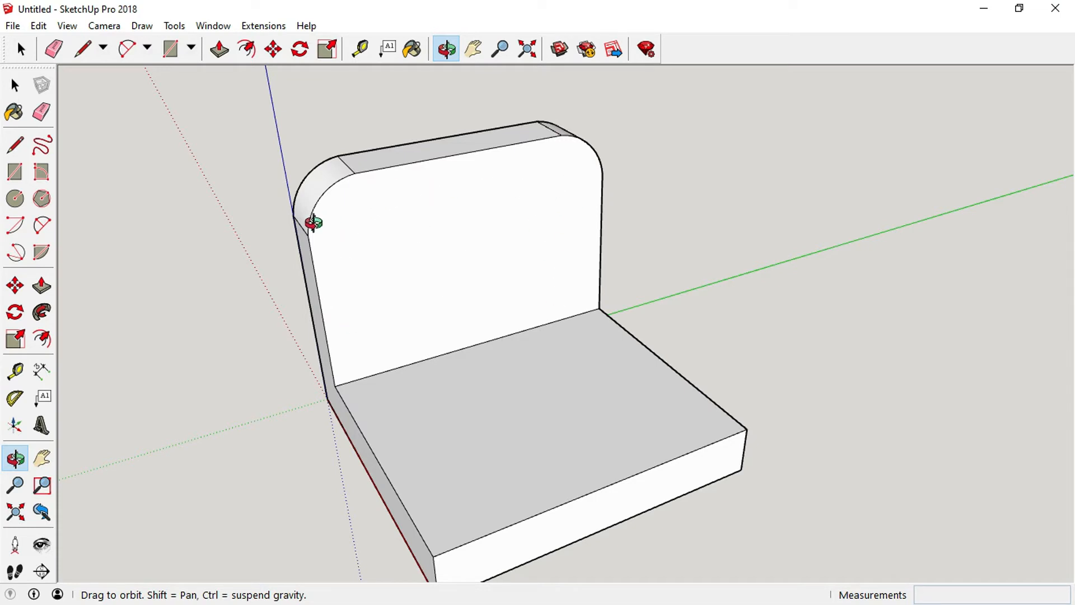
{"action": "left_click", "coordinate": [43, 339]}
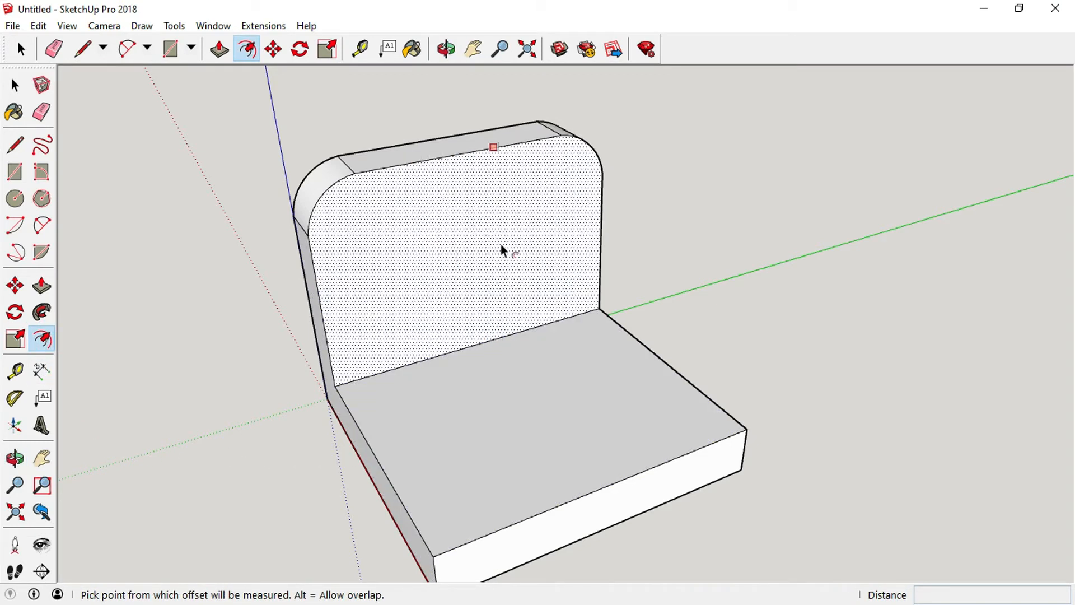
{"action": "left_click", "coordinate": [467, 270]}
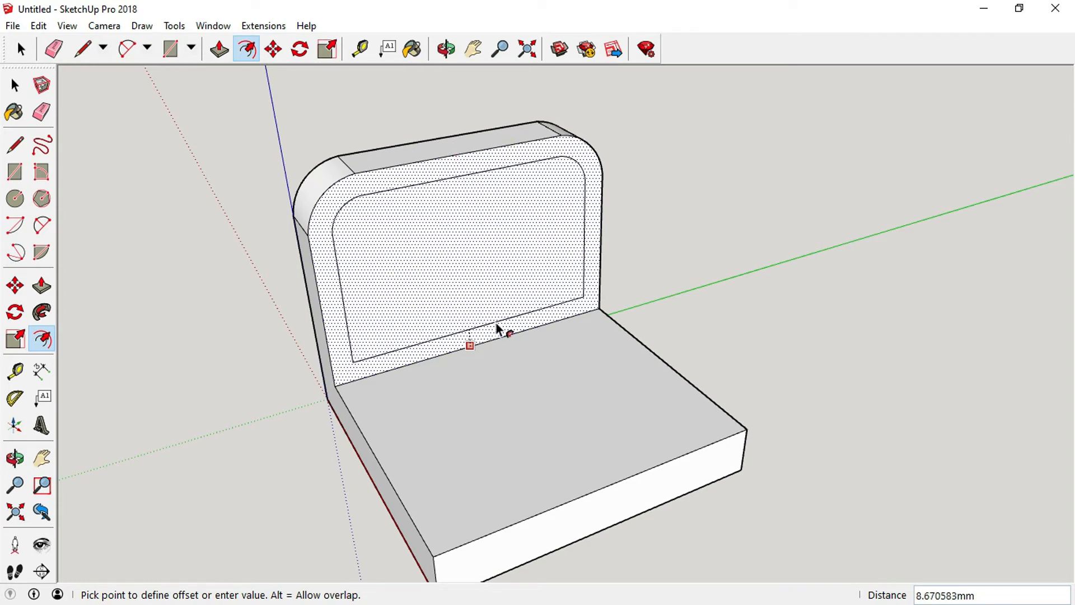
{"action": "left_click", "coordinate": [496, 323]}
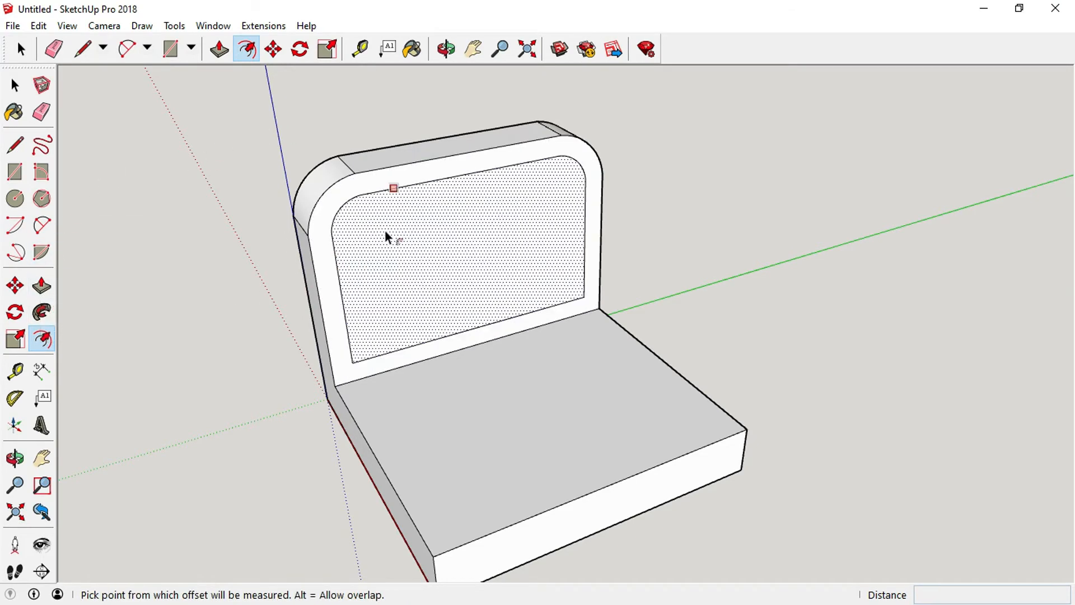
Push/Pull the inner offset panel into the wall about 9 mm to form a recess.
{"action": "left_click", "coordinate": [42, 287]}
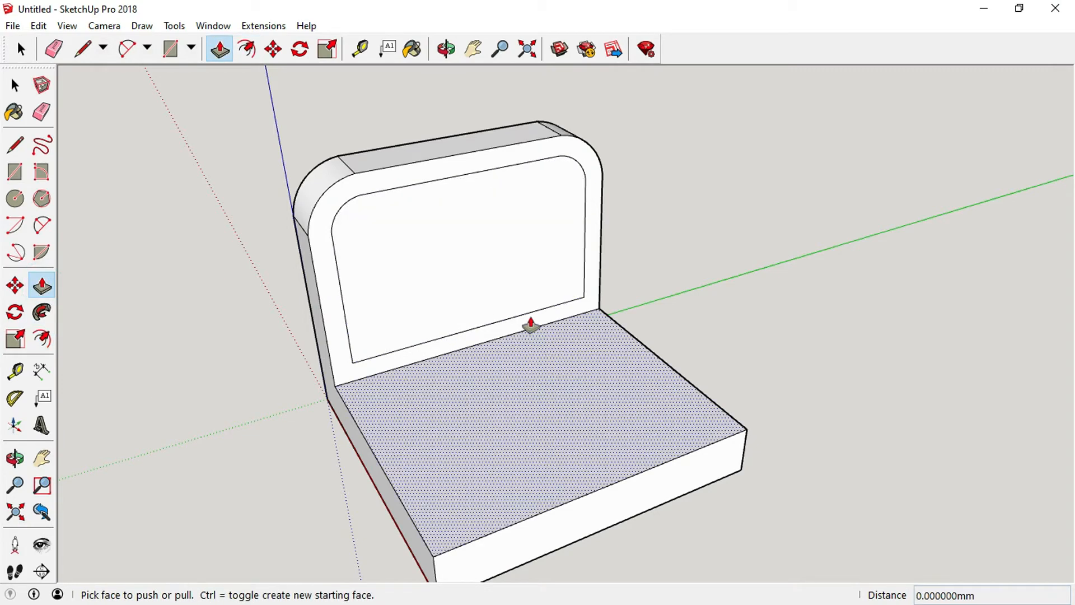
{"action": "left_click", "coordinate": [461, 274]}
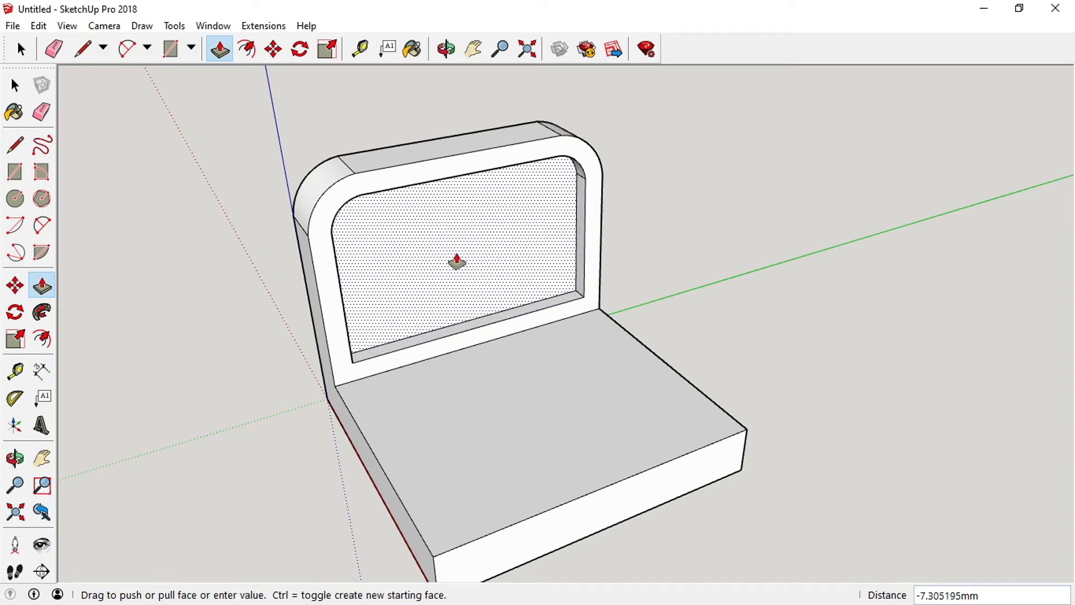
{"action": "left_click", "coordinate": [456, 261]}
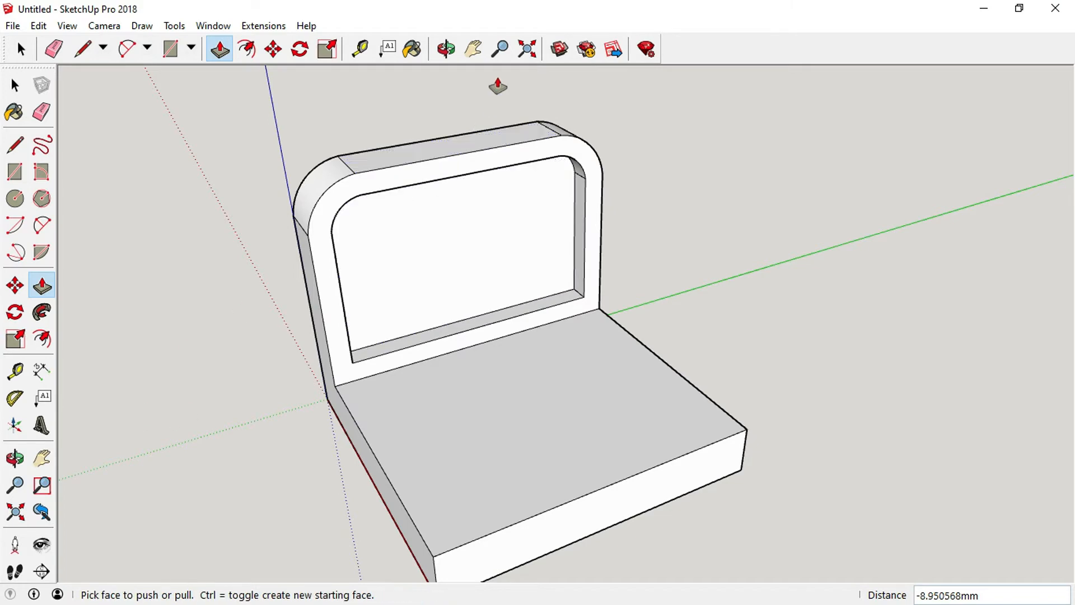
Offset the recessed panel's outline inward by a small margin to create an inner panel face.
{"action": "left_click", "coordinate": [446, 50]}
{"action": "left_click_drag", "start_coordinate": [462, 164], "coordinate": [482, 219]}
{"action": "scroll", "coordinate": [511, 185], "scroll_direction": "up", "scroll_amount": 5}
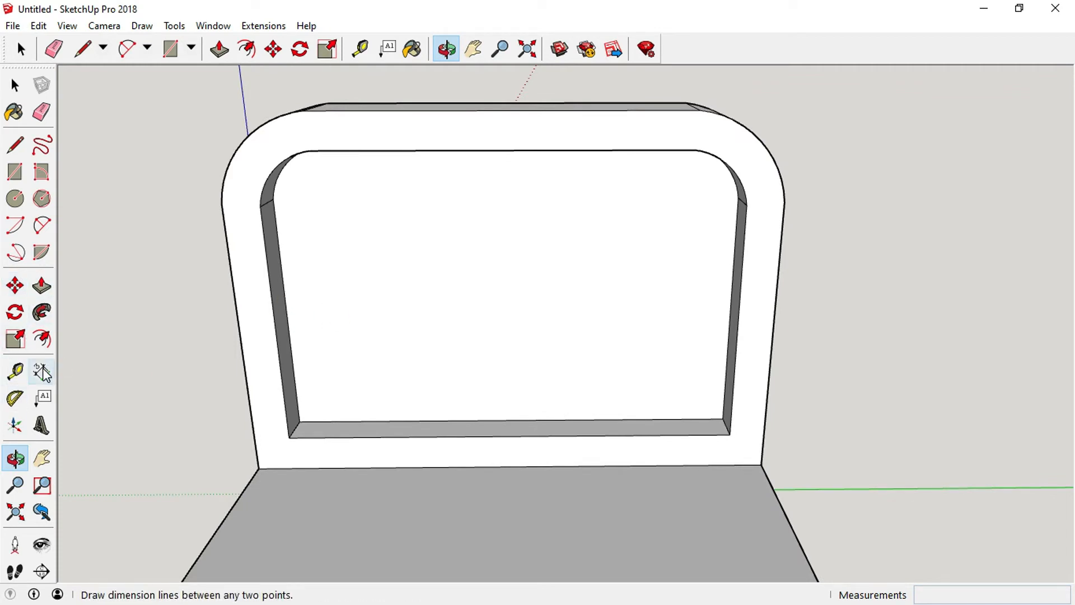
{"action": "left_click", "coordinate": [44, 341]}
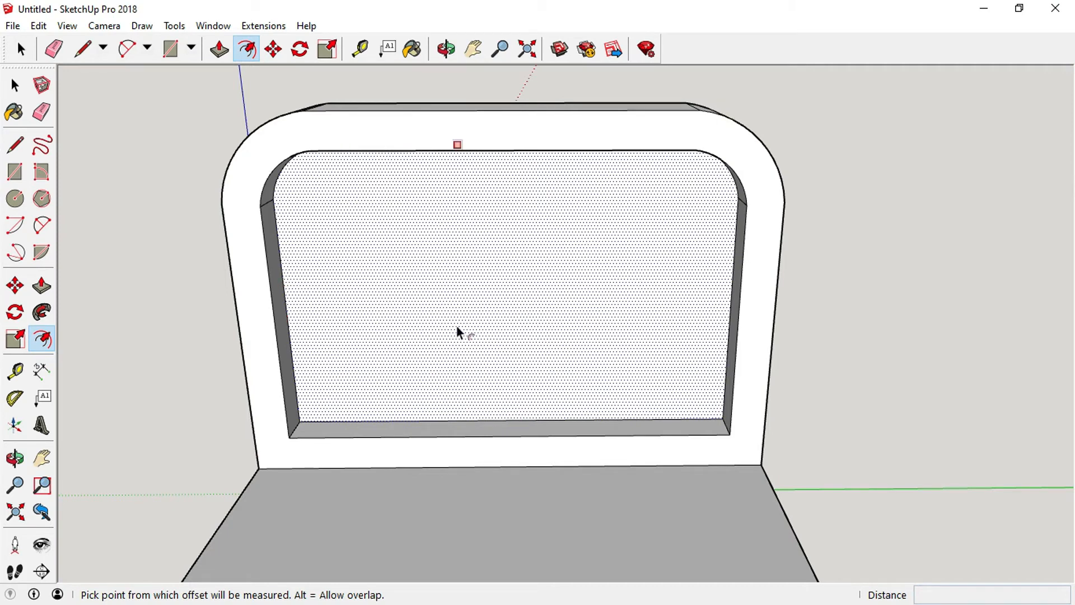
{"action": "left_click", "coordinate": [509, 276]}
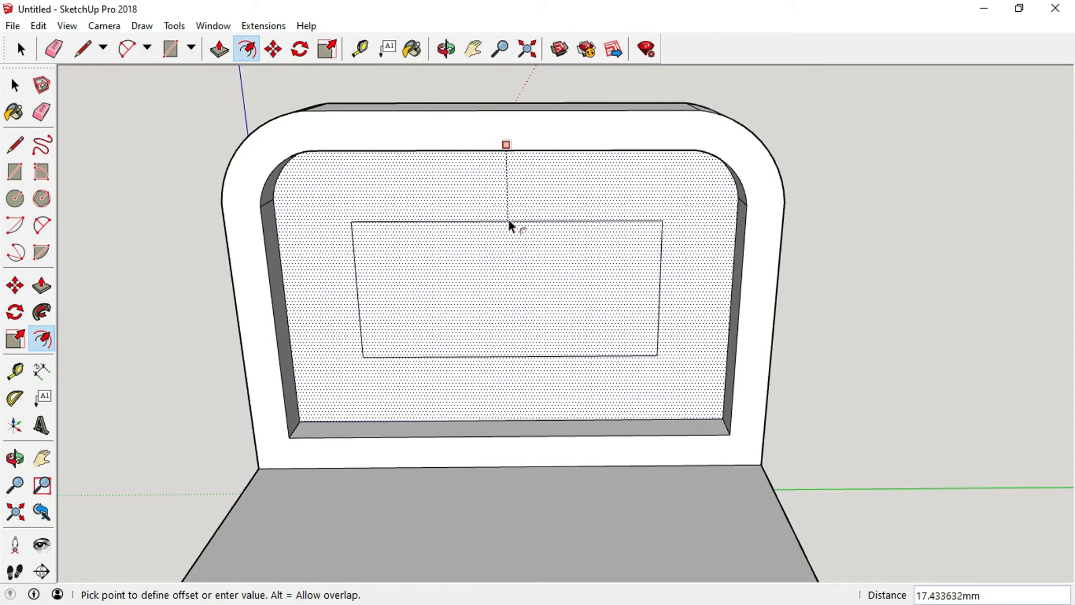
{"action": "left_click", "coordinate": [504, 168]}
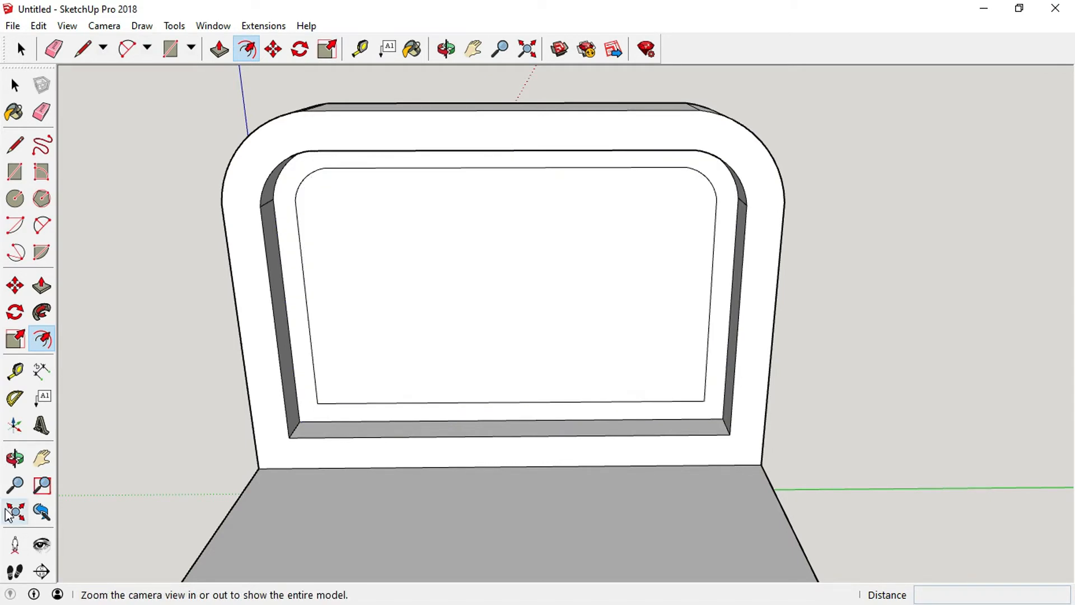
Push/Pull the inner panel face outward about 9 mm, level with the wall's front face.
{"action": "left_click", "coordinate": [42, 286]}
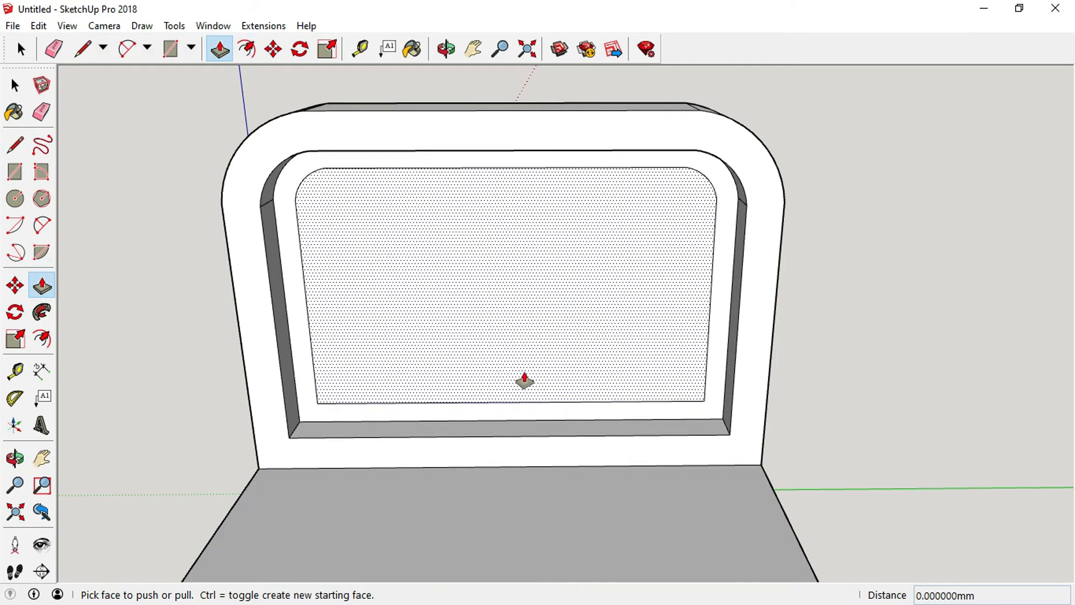
{"action": "left_click", "coordinate": [520, 280]}
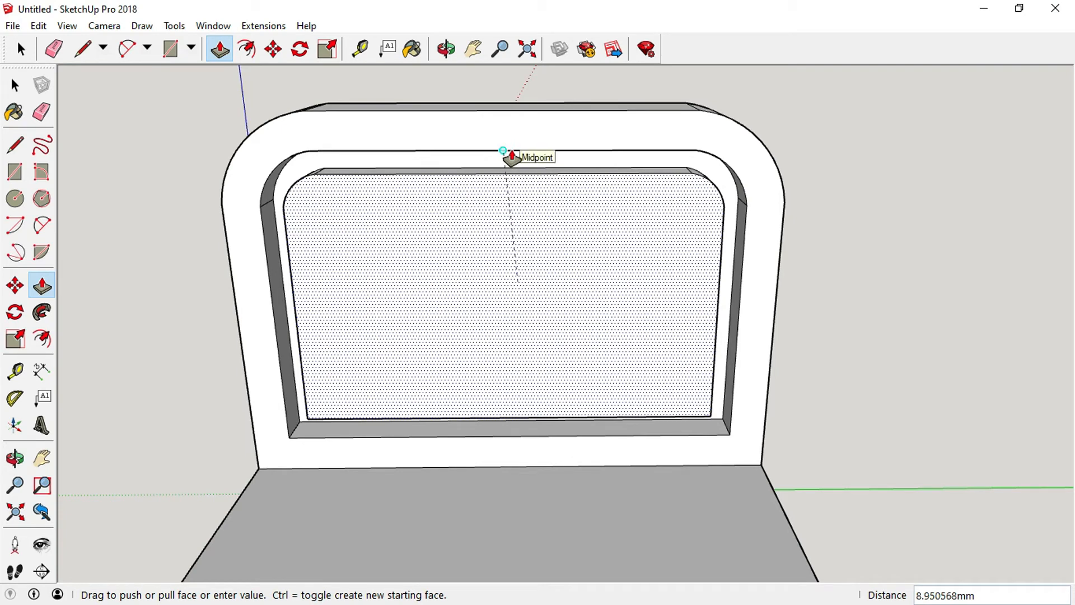
{"action": "left_click", "coordinate": [511, 157]}
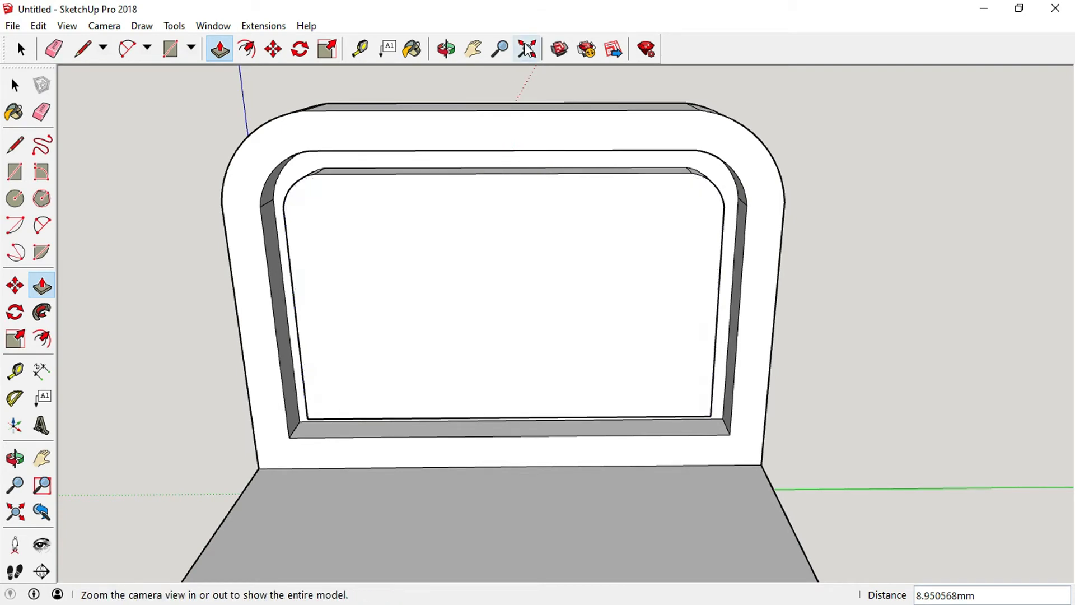
Orbit around the model to inspect the raised panel and the base from several angles.
{"action": "left_click", "coordinate": [447, 49]}
{"action": "left_click_drag", "start_coordinate": [175, 350], "coordinate": [377, 192]}
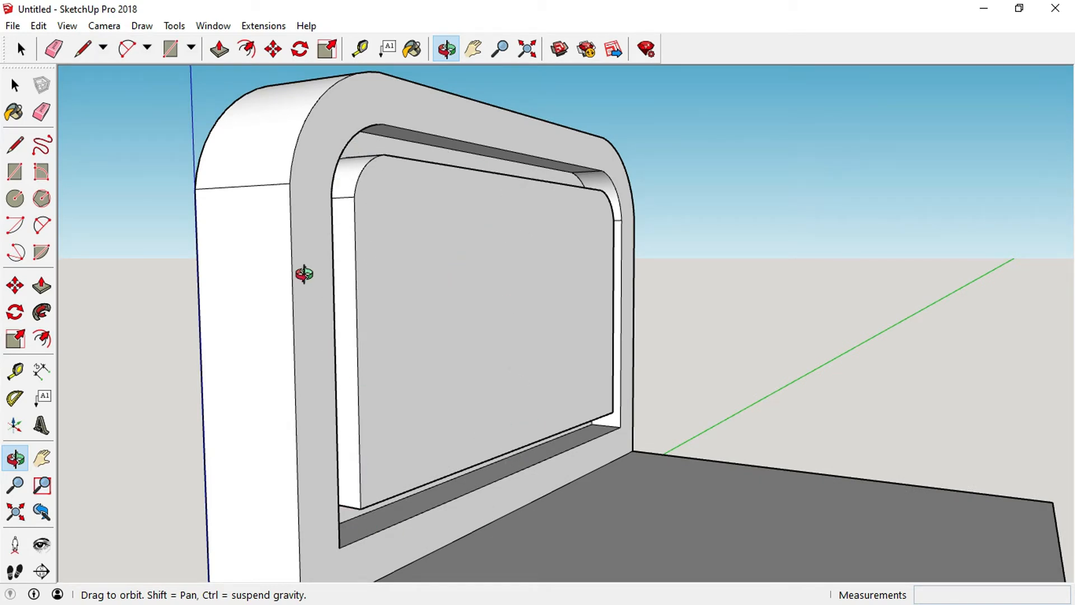
{"action": "left_click_drag", "start_coordinate": [586, 332], "coordinate": [456, 360]}
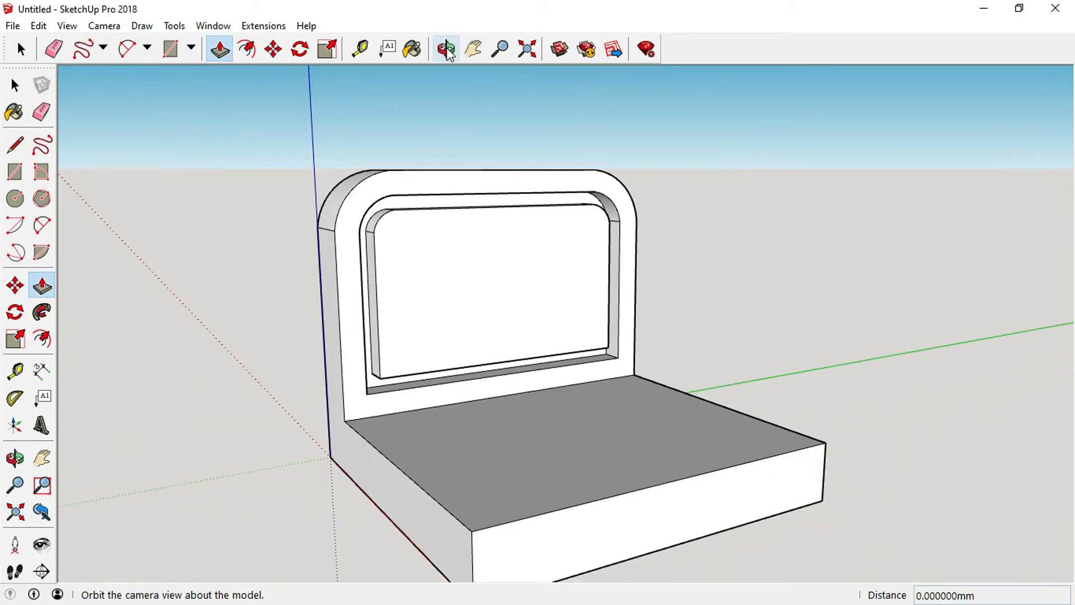
{"action": "left_click", "coordinate": [447, 50]}
{"action": "left_click_drag", "start_coordinate": [573, 448], "coordinate": [607, 399]}
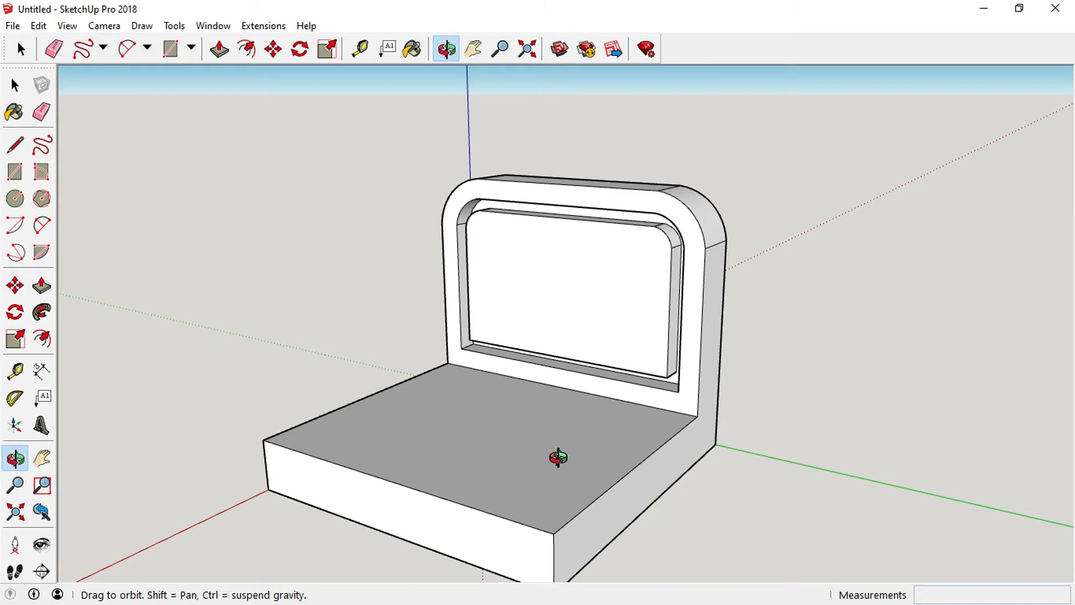
{"action": "left_click_drag", "start_coordinate": [604, 458], "coordinate": [605, 459]}
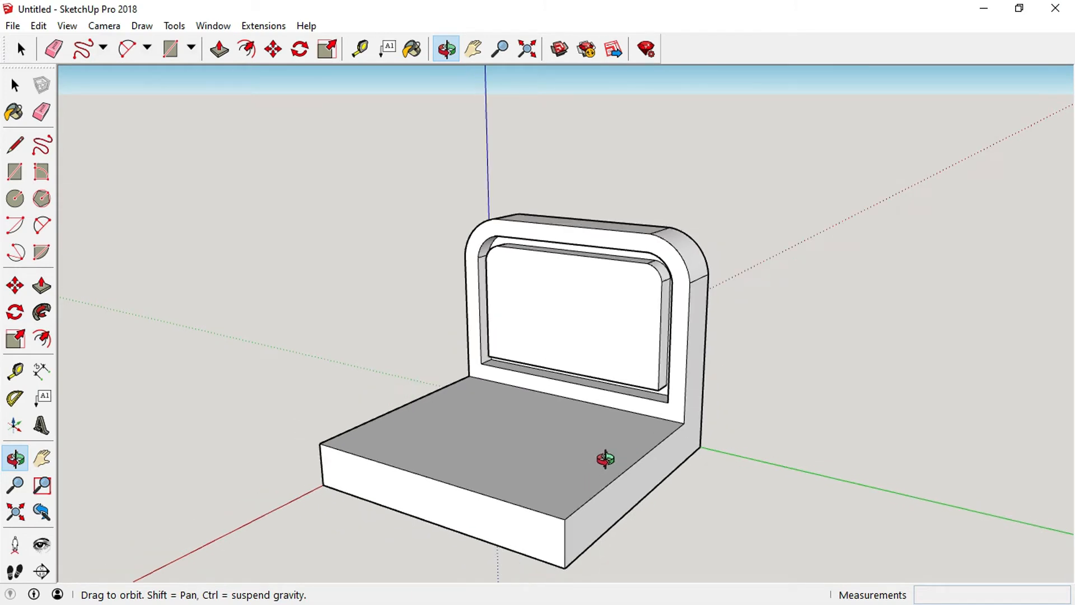
{"action": "mouse_move", "coordinate": [654, 522]}
{"action": "left_mouse_down"}
{"action": "mouse_move", "coordinate": [520, 509]}
{"action": "mouse_move", "coordinate": [427, 456]}
{"action": "mouse_move", "coordinate": [523, 487]}
{"action": "mouse_move", "coordinate": [528, 444]}
{"action": "left_mouse_up"}
{"action": "left_click", "coordinate": [399, 443]}
{"action": "left_click_drag", "start_coordinate": [398, 444], "coordinate": [606, 414]}
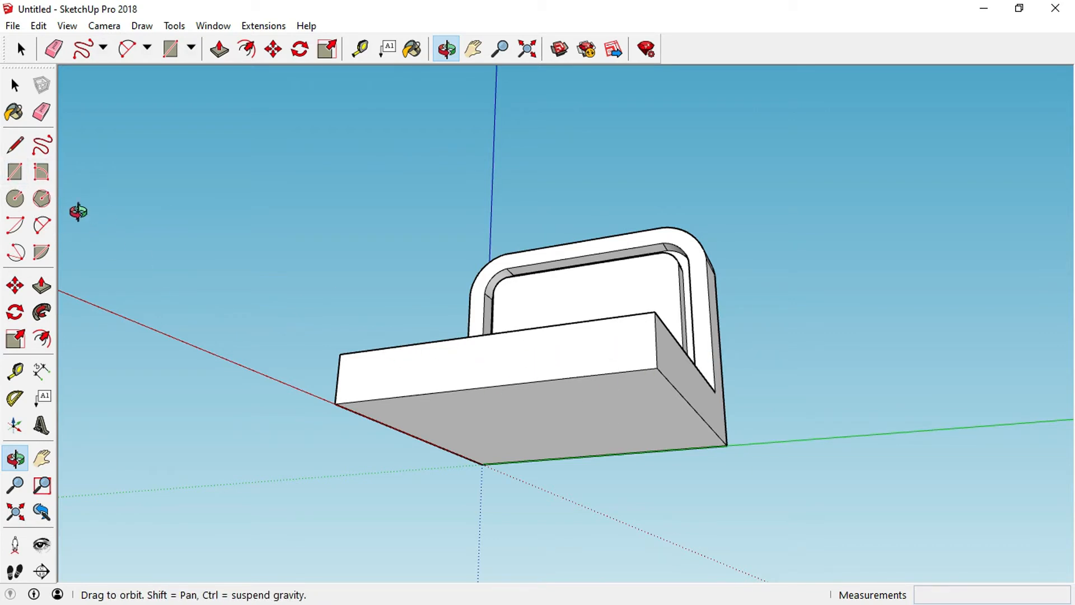
Draw a 10 by 10 mm square at the far corner of the base's underside.
{"action": "left_click", "coordinate": [15, 173]}
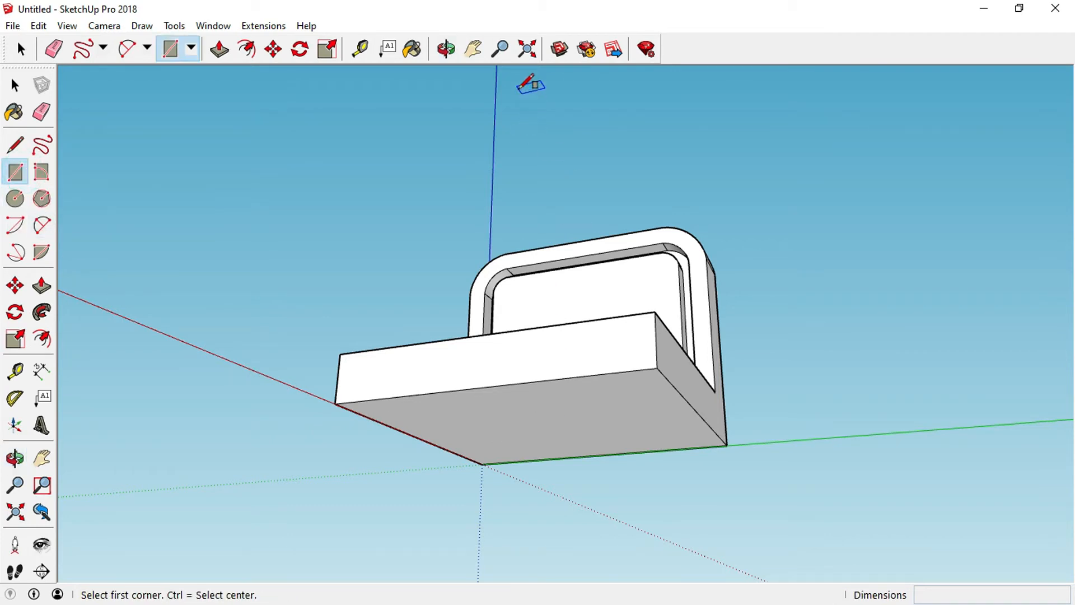
{"action": "left_click", "coordinate": [447, 49]}
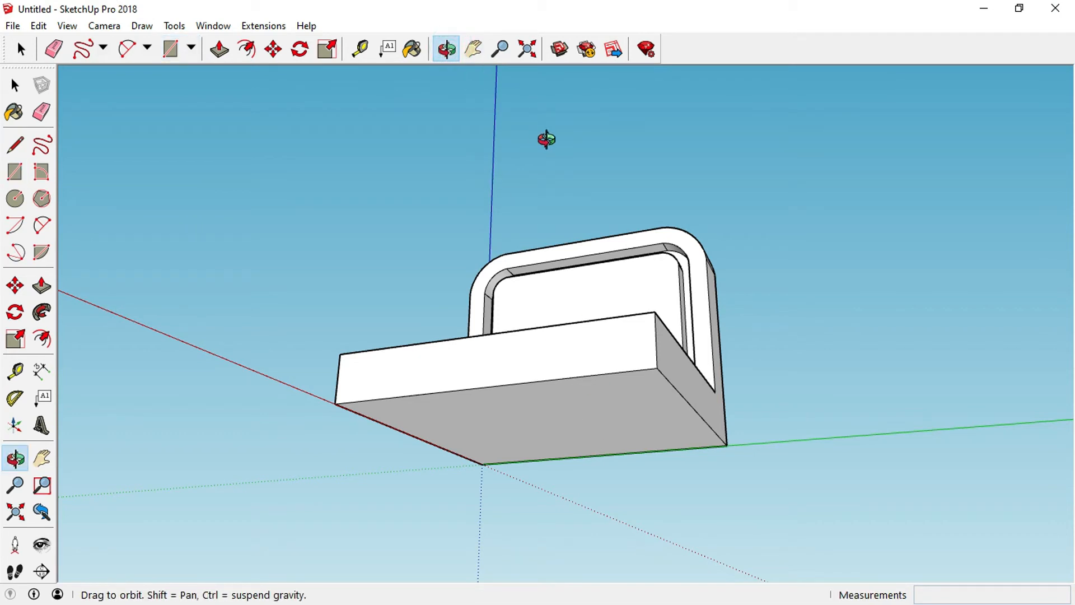
{"action": "left_click_drag", "start_coordinate": [635, 395], "coordinate": [572, 252]}
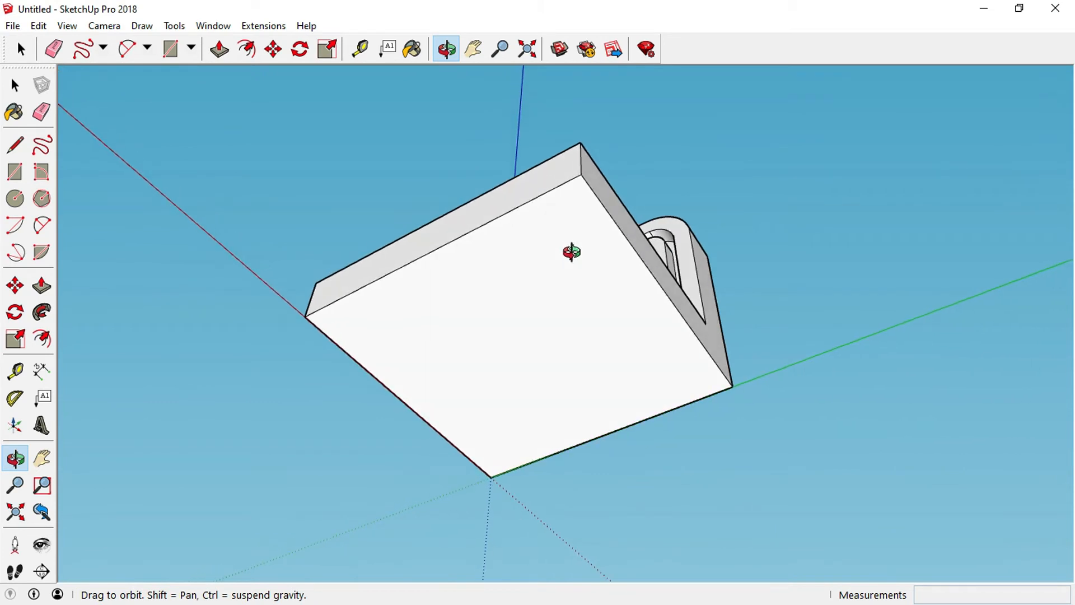
{"action": "left_click", "coordinate": [15, 171]}
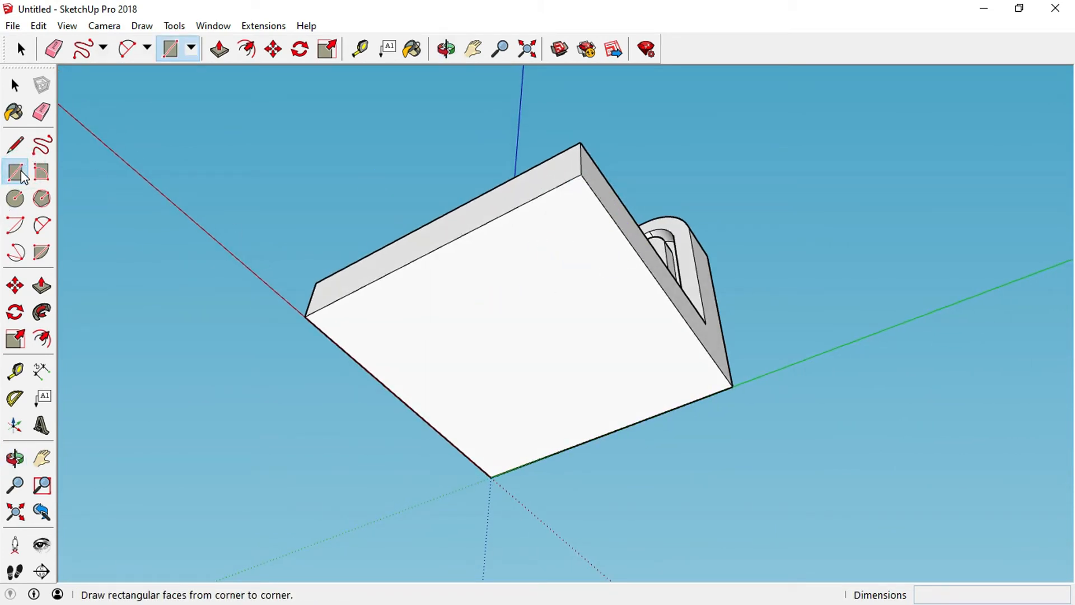
{"action": "left_click", "coordinate": [581, 173]}
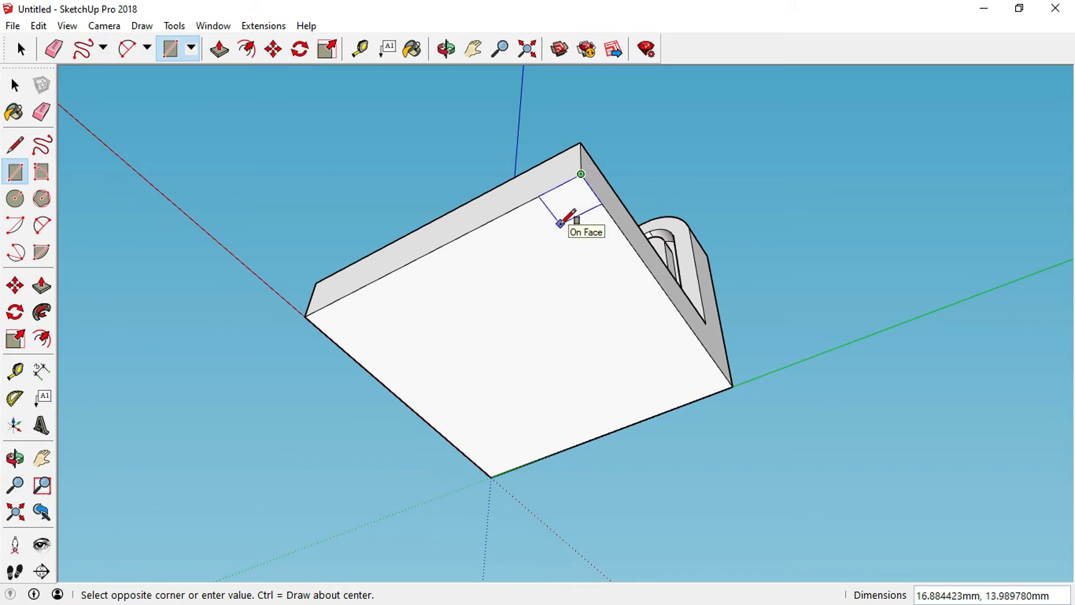
{"action": "type", "text": "10,10"}
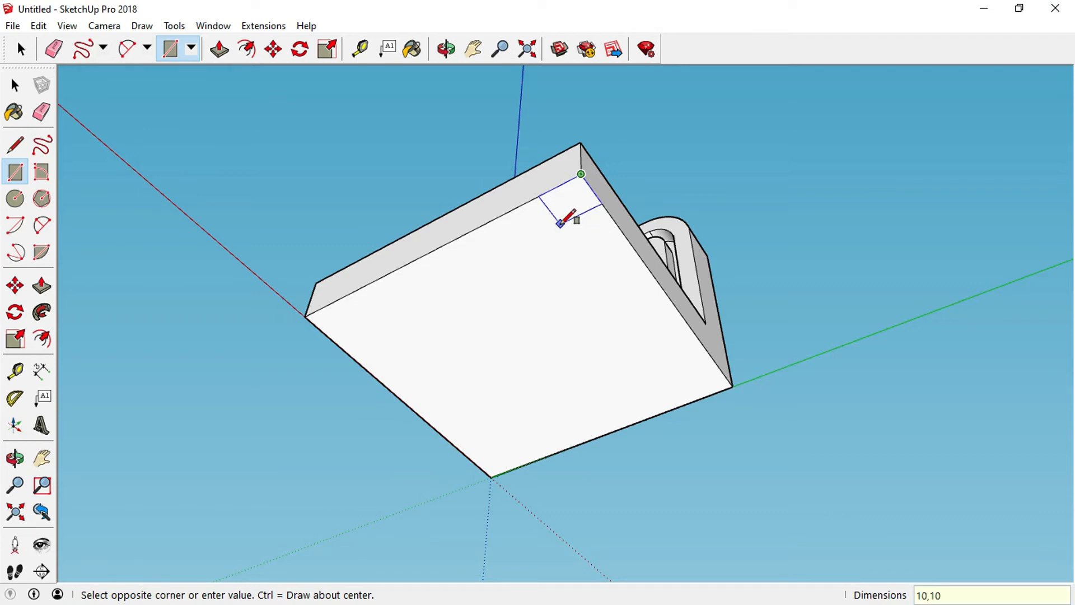
{"action": "key", "text": "Return"}
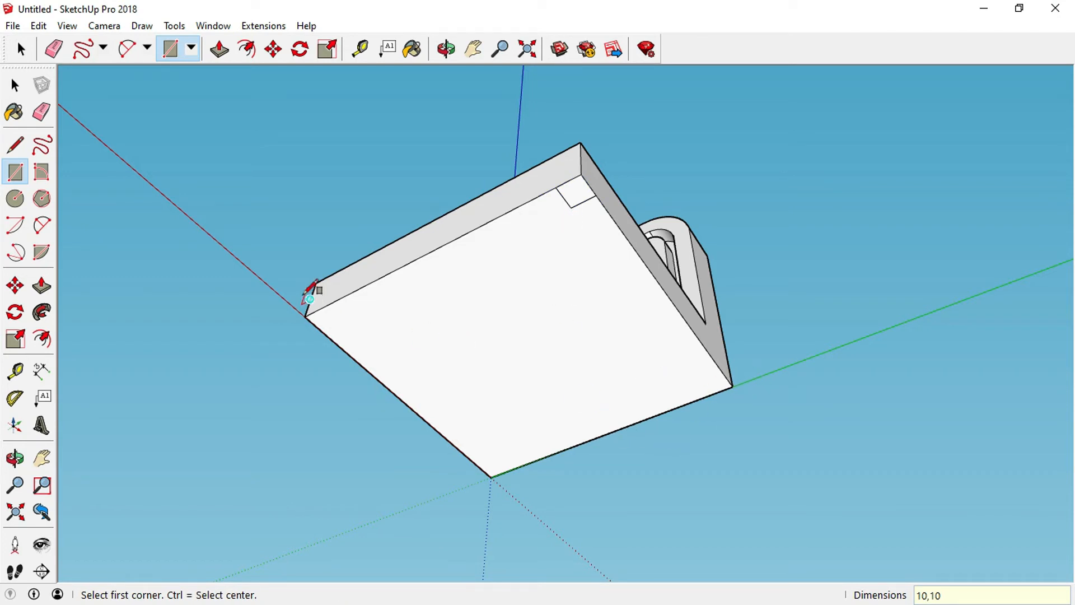
Draw 10 by 10 mm squares at the left and right corners of the base's underside.
{"action": "left_click", "coordinate": [305, 317]}
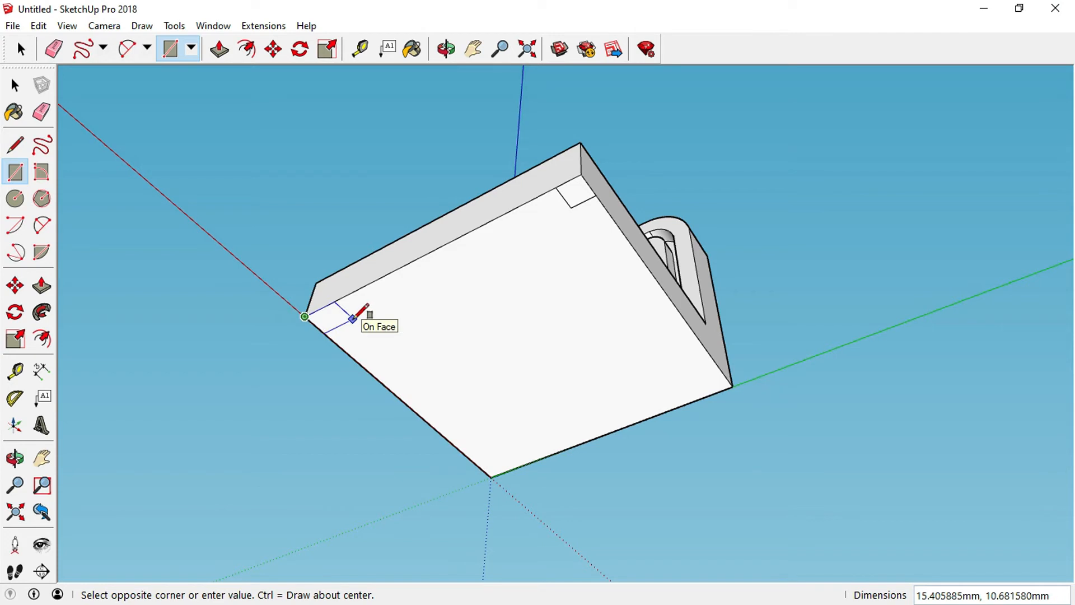
{"action": "type", "text": "10,10"}
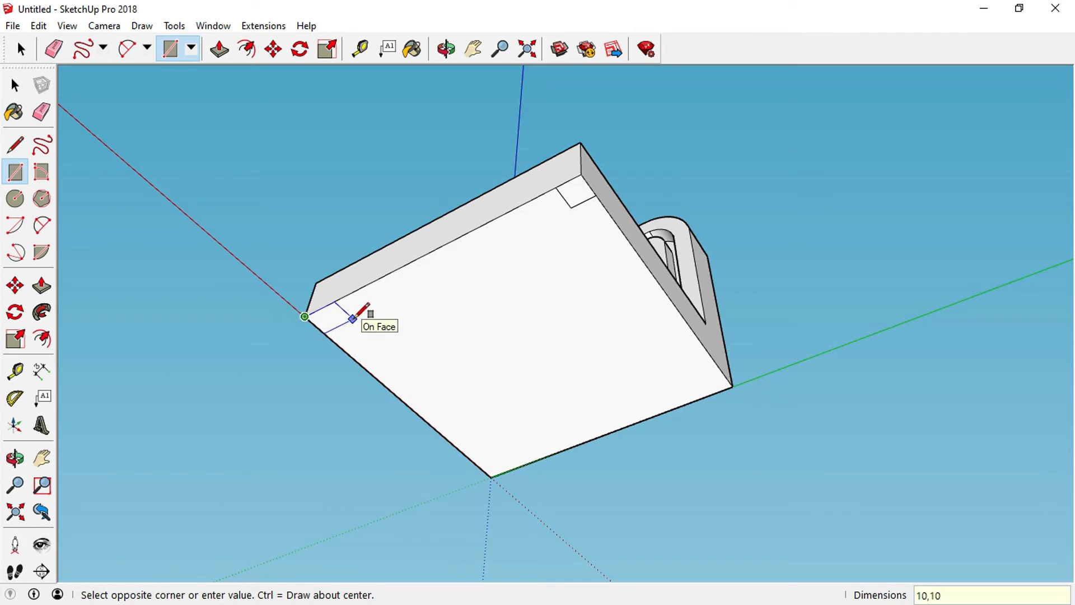
{"action": "key", "text": "Return"}
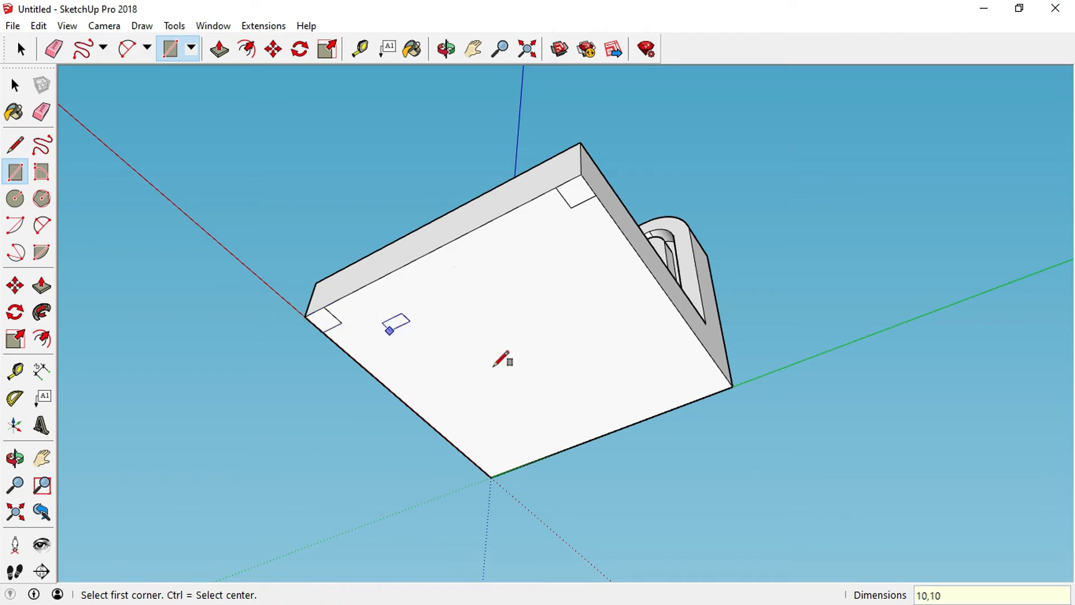
{"action": "left_click", "coordinate": [733, 386]}
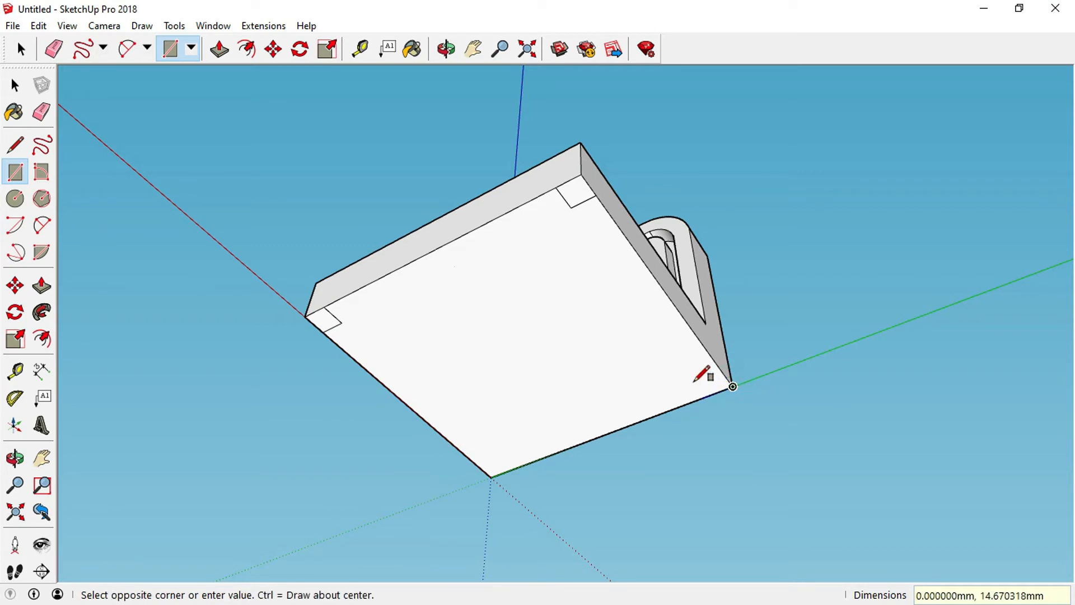
{"action": "type", "text": "10"}
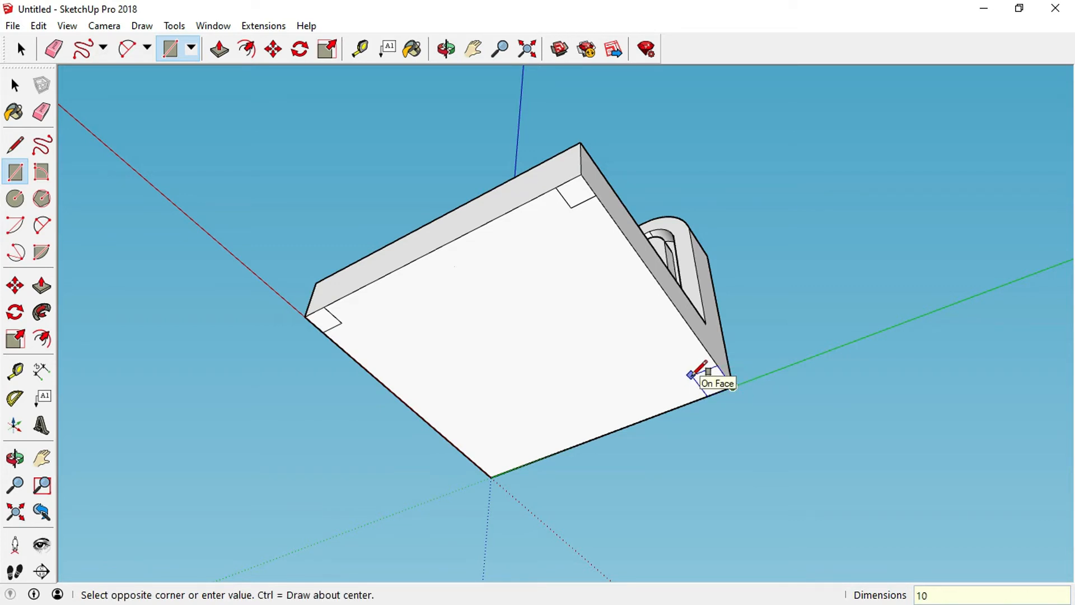
{"action": "type", "text": ",10"}
{"action": "key", "text": "Return"}
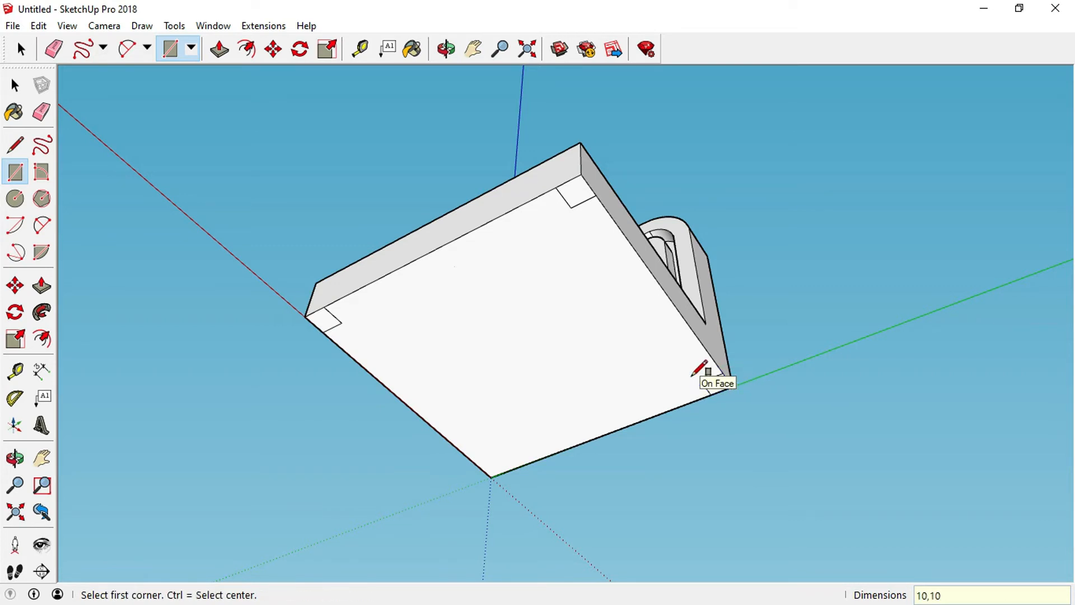
Draw a 10 by 10 mm square at the front corner of the base's underside and leave the Rectangle tool.
{"action": "left_click", "coordinate": [491, 477]}
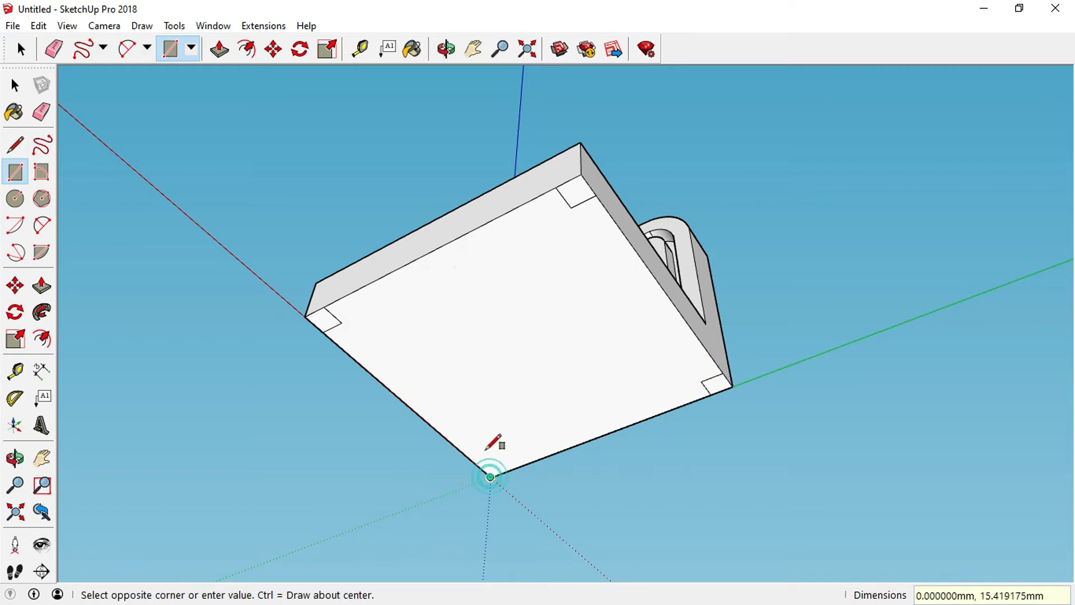
{"action": "type", "text": "1"}
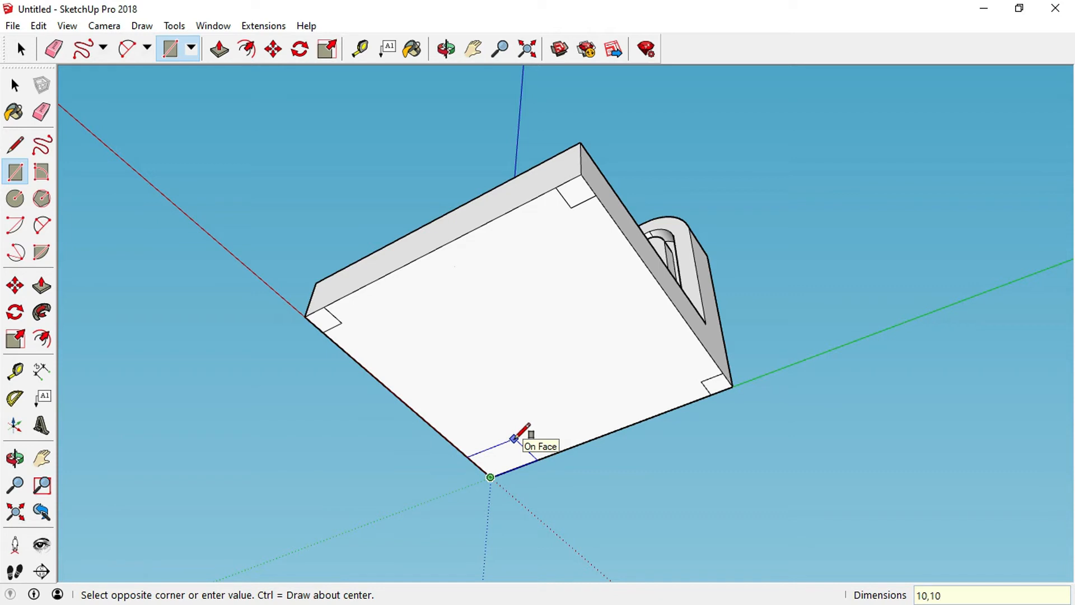
{"action": "type", "text": "0,10"}
{"action": "key", "text": "Return"}
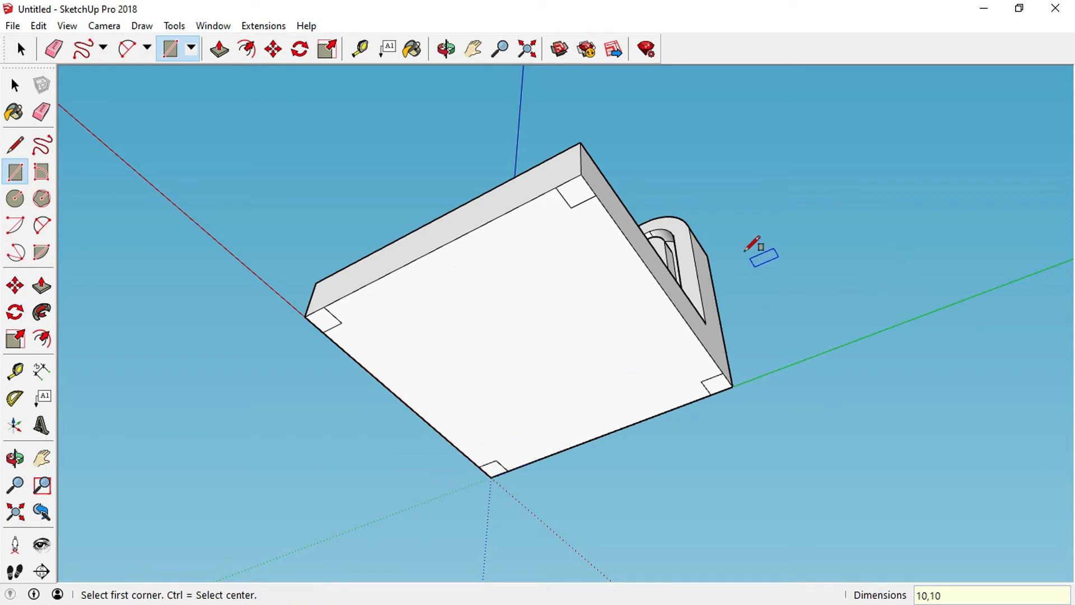
{"action": "scroll", "coordinate": [492, 196], "scroll_direction": "up", "scroll_amount": 1}
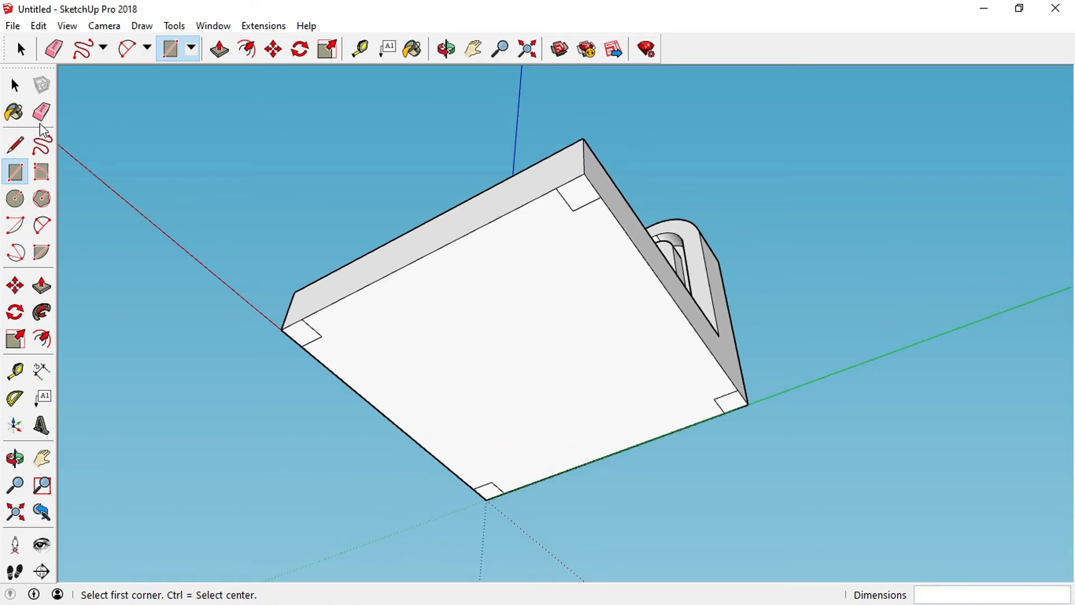
{"action": "left_click", "coordinate": [14, 85]}
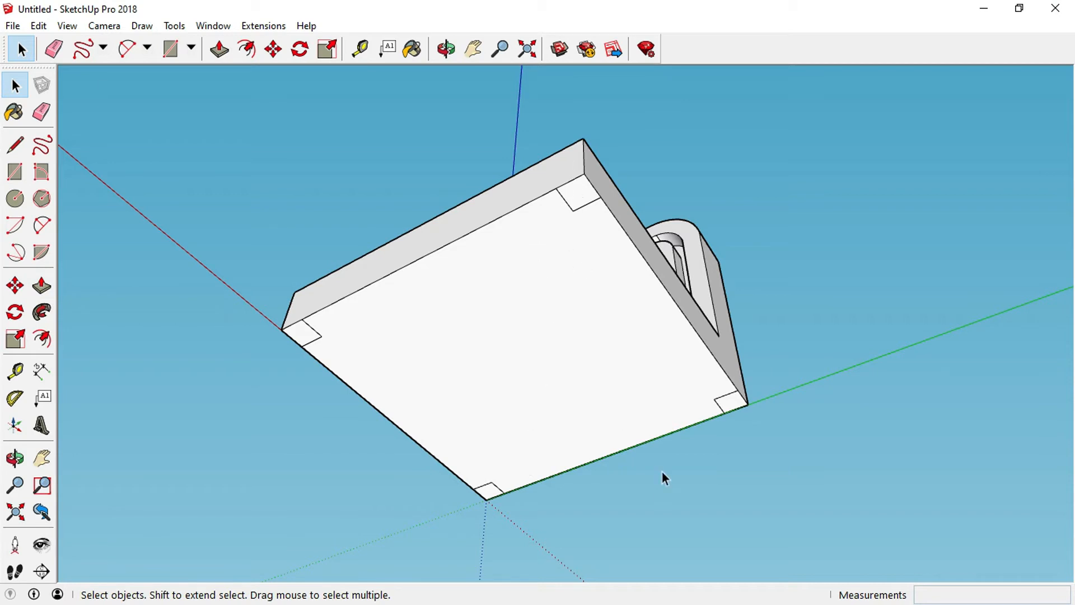
Push/Pull the far corner square 60 mm outward from the underside to form a leg.
{"action": "left_click", "coordinate": [42, 287]}
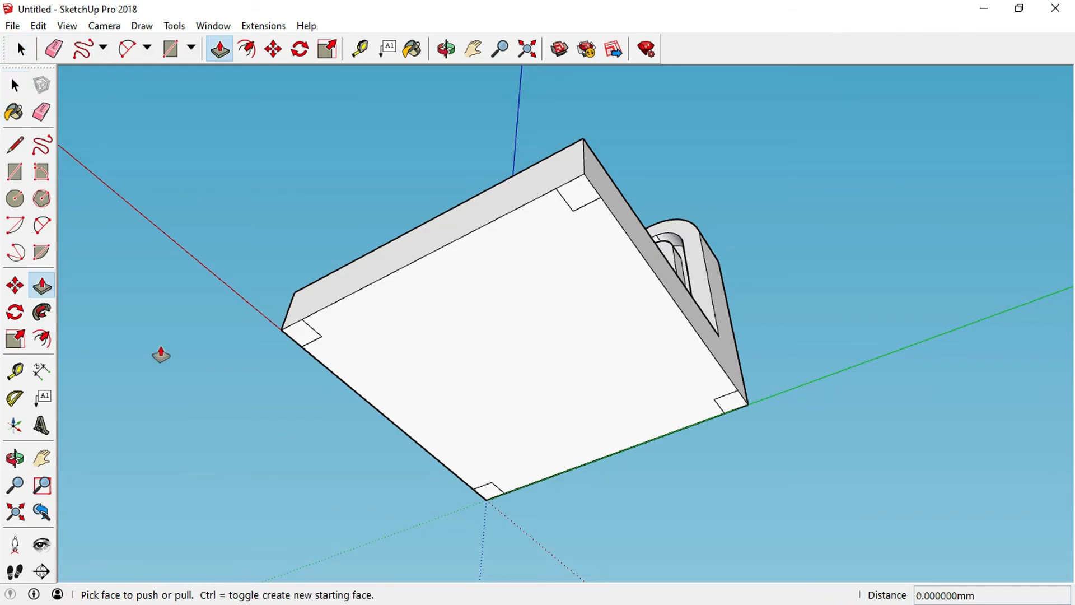
{"action": "left_click_drag", "start_coordinate": [587, 198], "coordinate": [606, 381]}
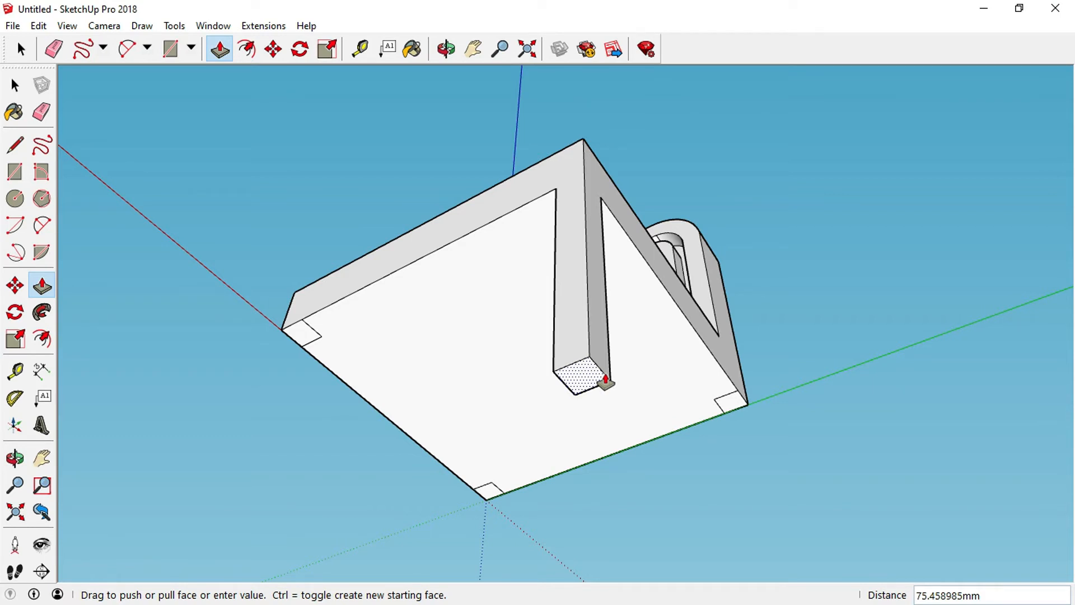
{"action": "type", "text": "60"}
{"action": "key", "text": "Return"}
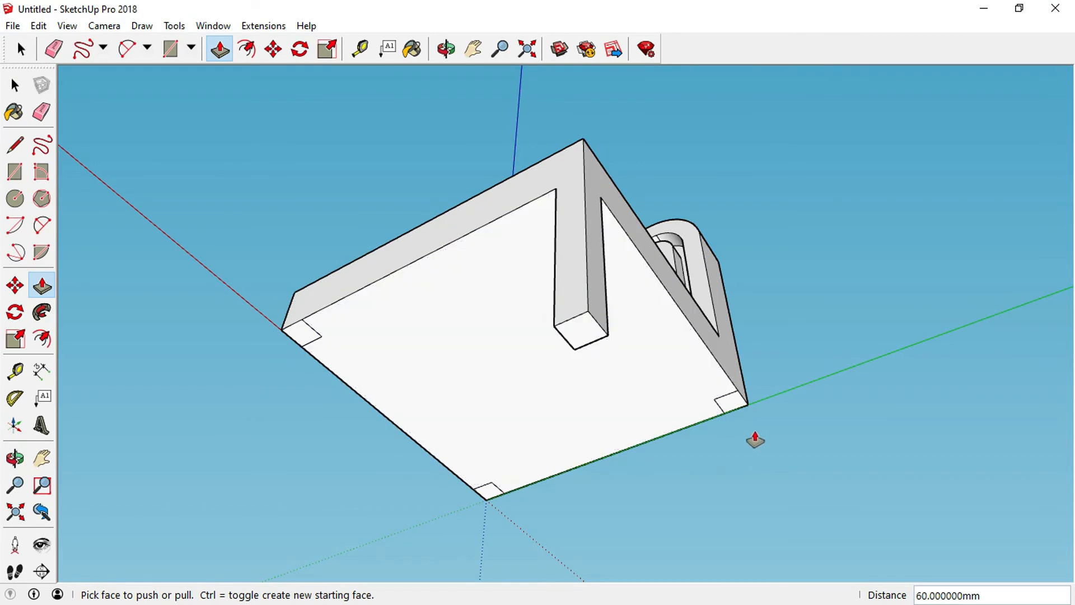
Push/Pull the right corner square out to the same 60 mm length as the first leg.
{"action": "left_click", "coordinate": [732, 408]}
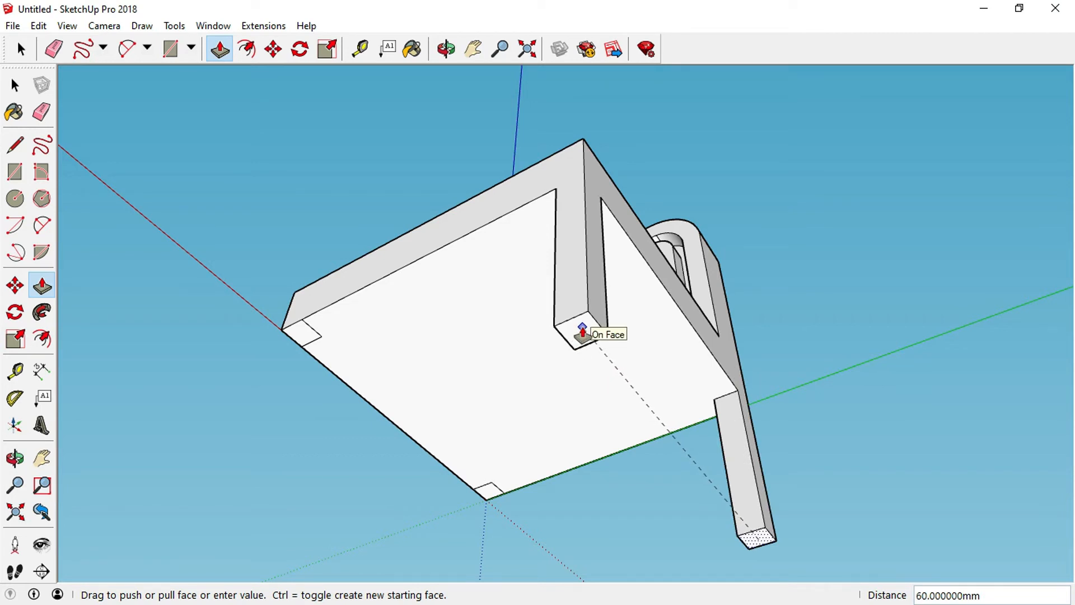
{"action": "left_click", "coordinate": [582, 332]}
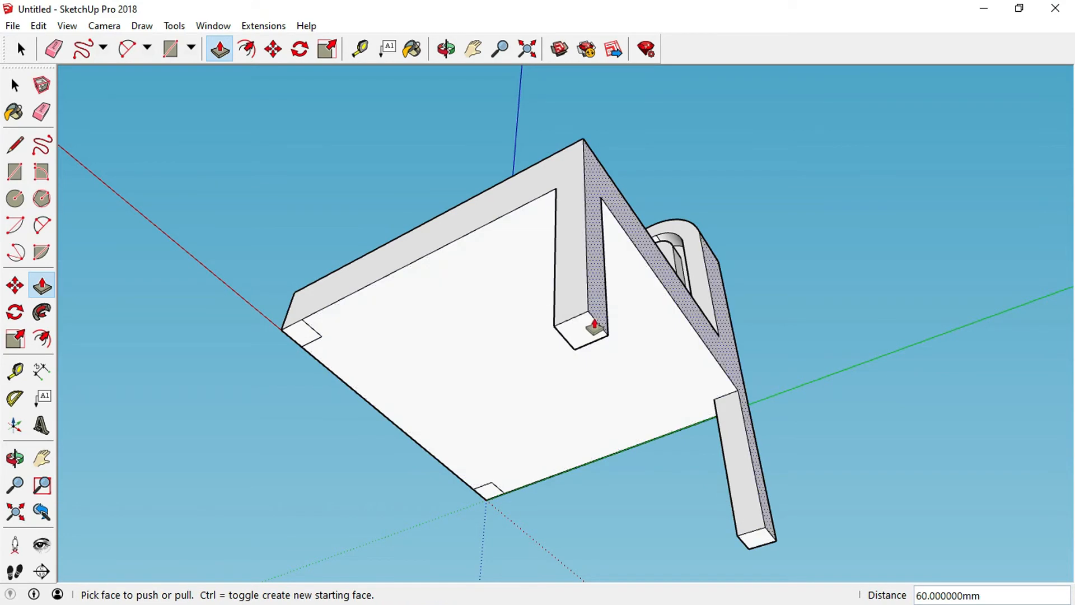
{"action": "scroll", "coordinate": [812, 323], "scroll_direction": "down", "scroll_amount": 1}
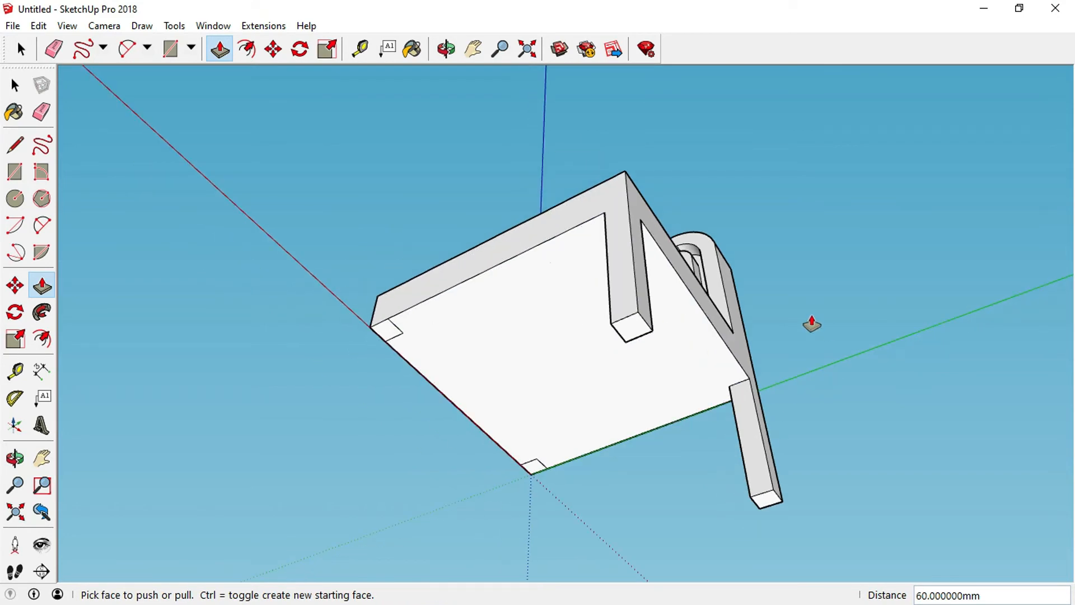
Push/Pull the front and left corner squares out to the same length as the existing legs.
{"action": "left_click", "coordinate": [532, 467]}
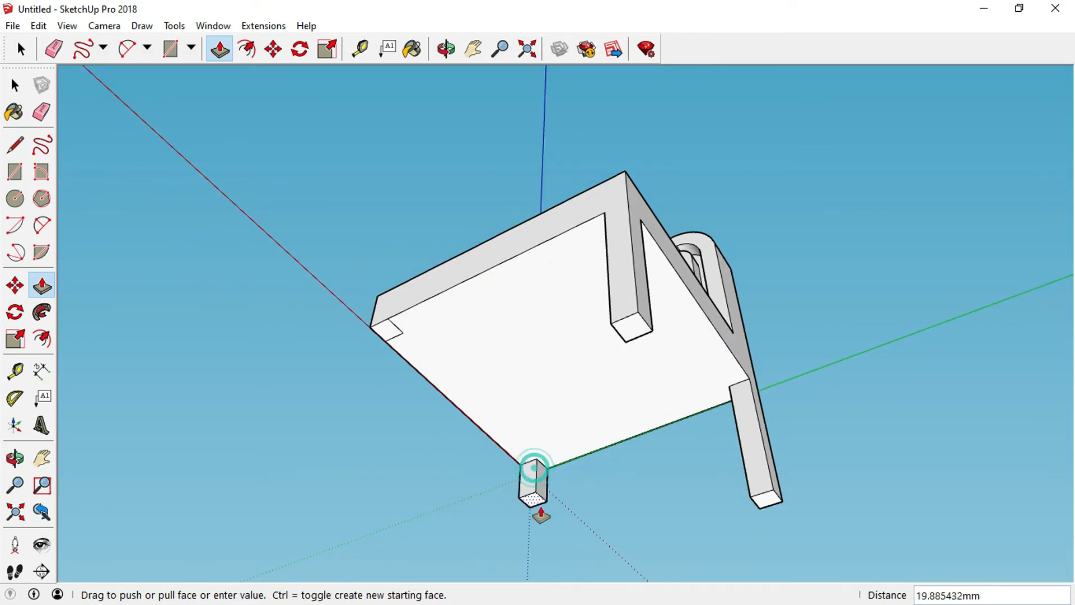
{"action": "left_click", "coordinate": [635, 331]}
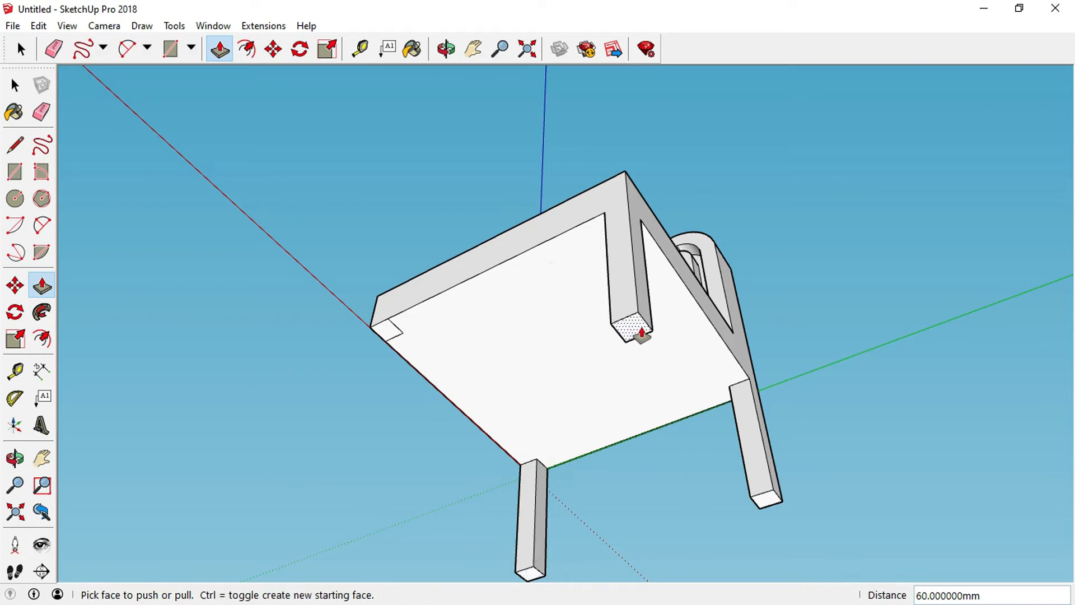
{"action": "left_click", "coordinate": [384, 327]}
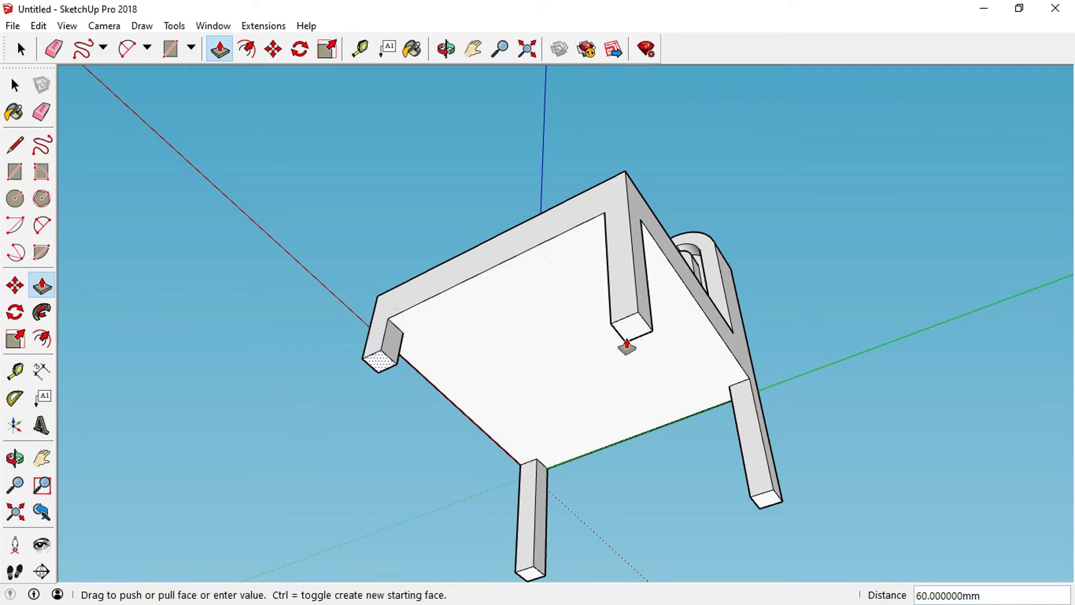
{"action": "left_click", "coordinate": [634, 332]}
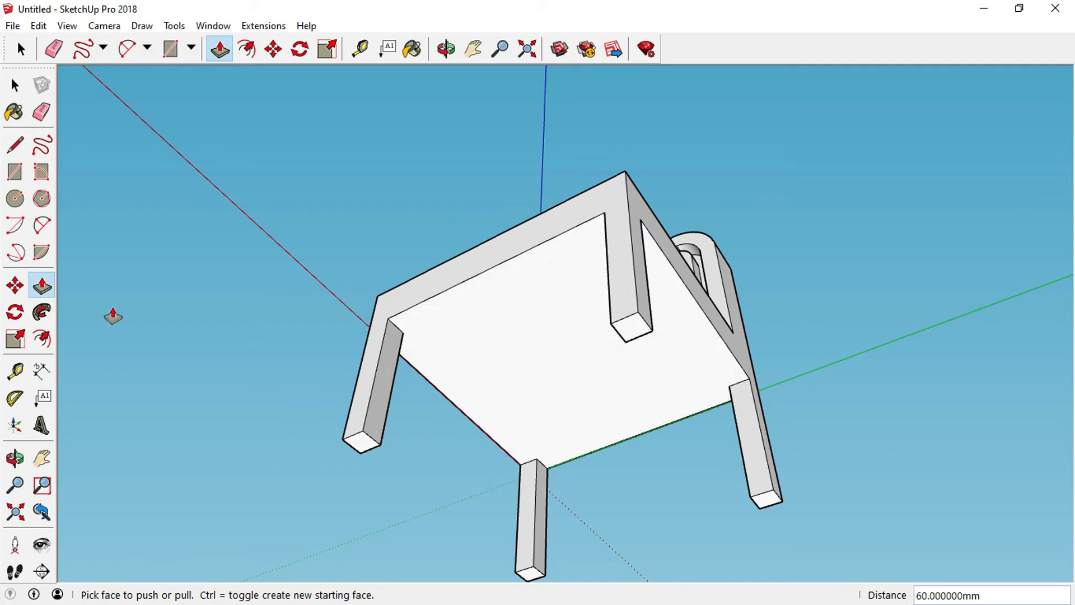
Push/Pull the far leg's end about 12 mm further out.
{"action": "left_click", "coordinate": [445, 49]}
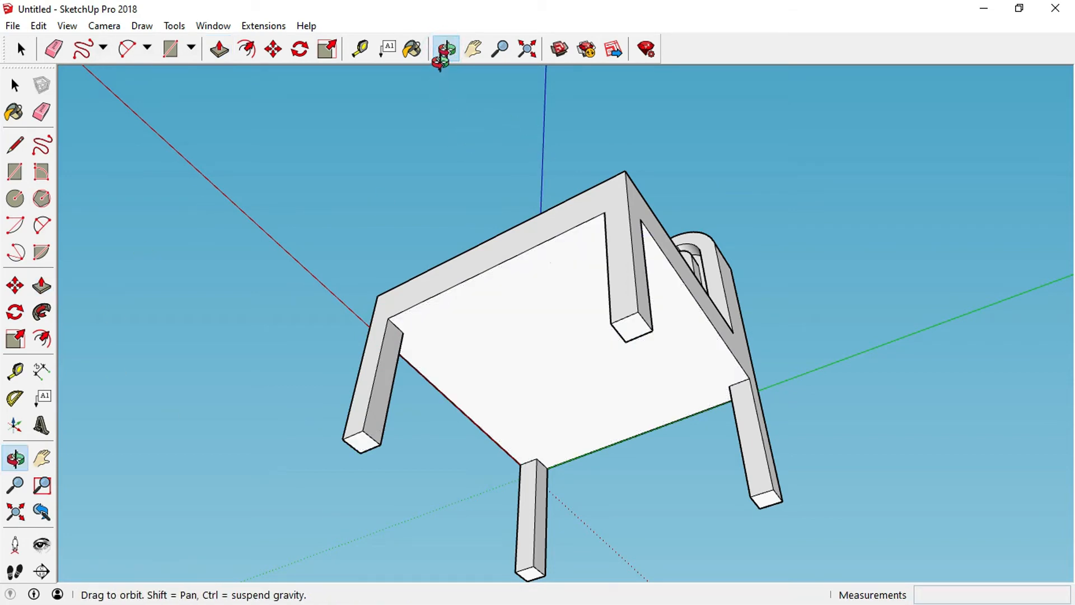
{"action": "left_click_drag", "start_coordinate": [458, 109], "coordinate": [742, 499]}
{"action": "scroll", "coordinate": [531, 355], "scroll_direction": "down", "scroll_amount": 3}
{"action": "left_click_drag", "start_coordinate": [564, 532], "coordinate": [496, 467]}
{"action": "scroll", "coordinate": [494, 438], "scroll_direction": "up", "scroll_amount": 5}
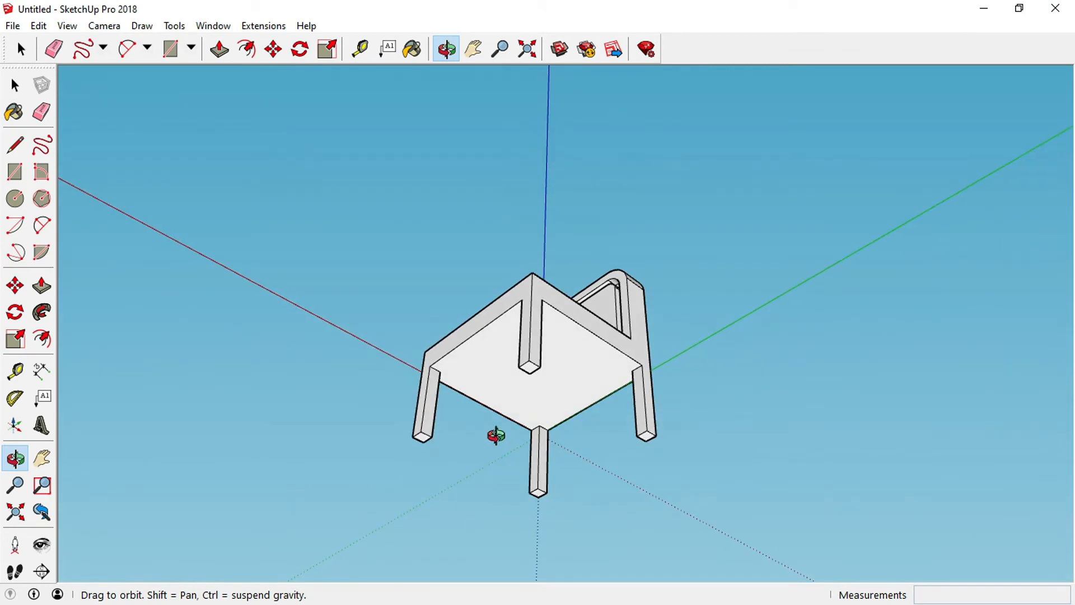
{"action": "left_click", "coordinate": [41, 285]}
{"action": "left_click", "coordinate": [559, 303]}
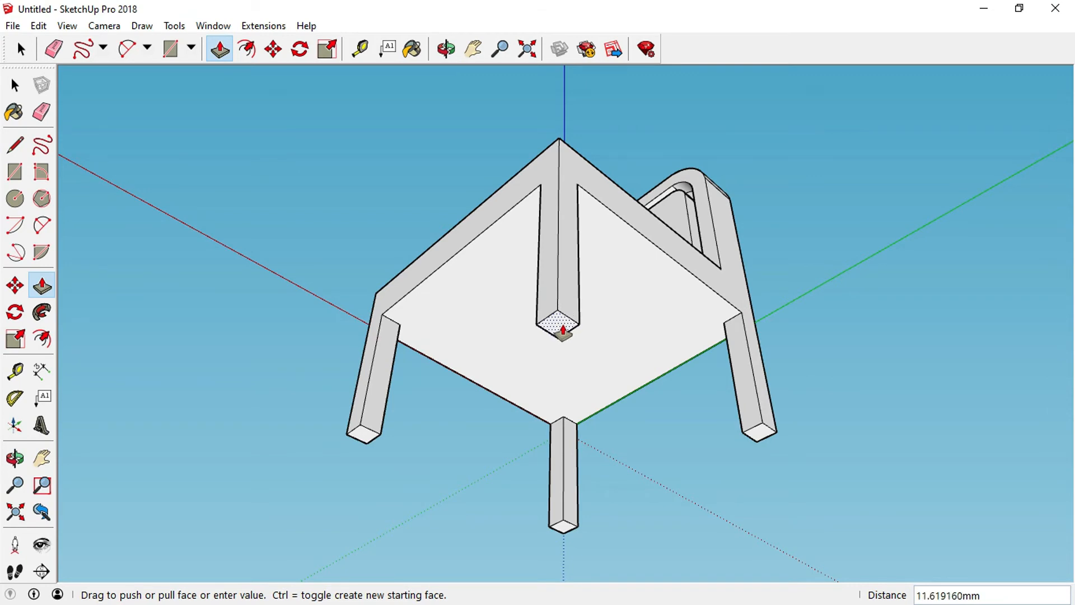
{"action": "left_click", "coordinate": [563, 331]}
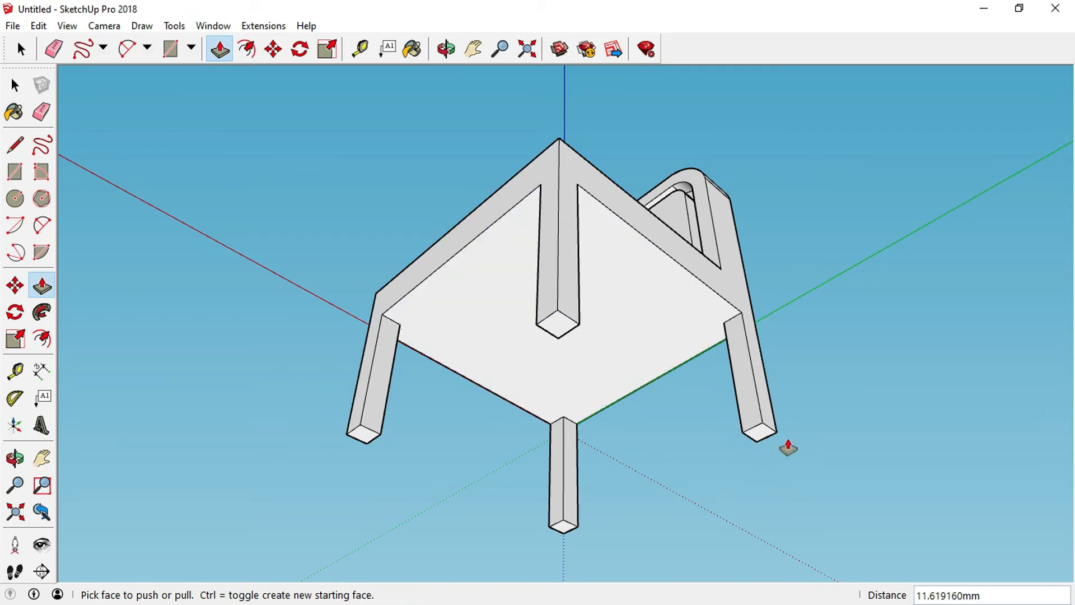
Push/Pull the right, front and left legs to match the lengthened far leg.
{"action": "left_click", "coordinate": [754, 453]}
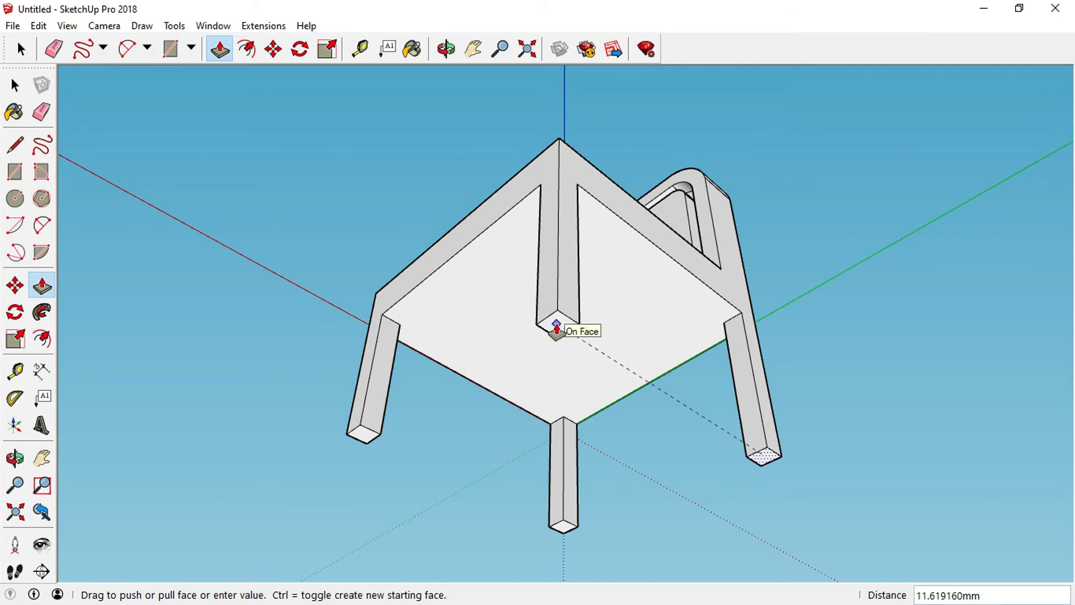
{"action": "left_click", "coordinate": [558, 327]}
{"action": "left_click", "coordinate": [563, 526]}
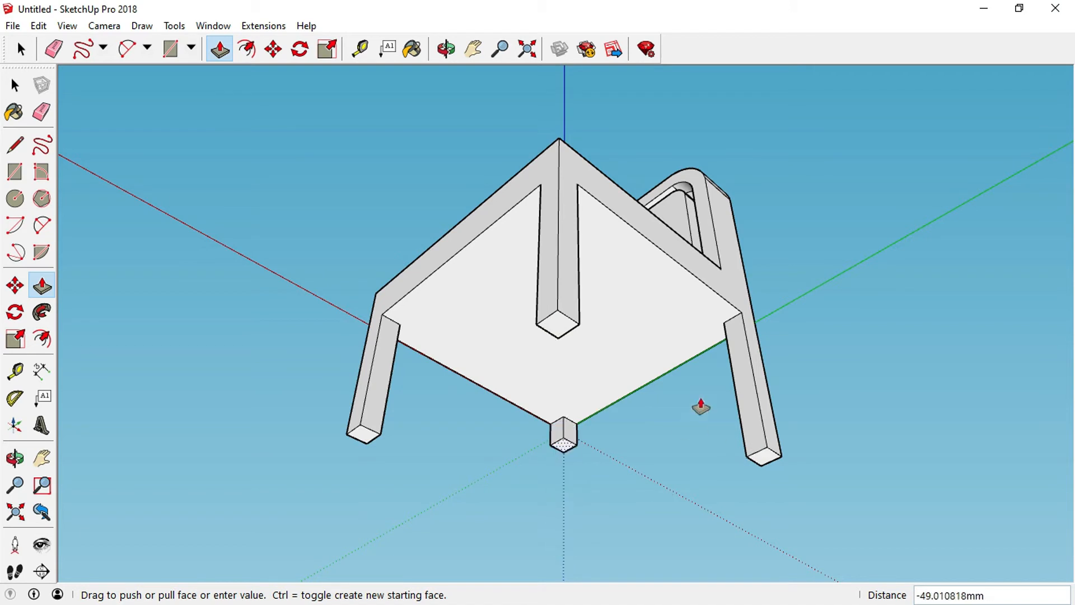
{"action": "left_click", "coordinate": [763, 462]}
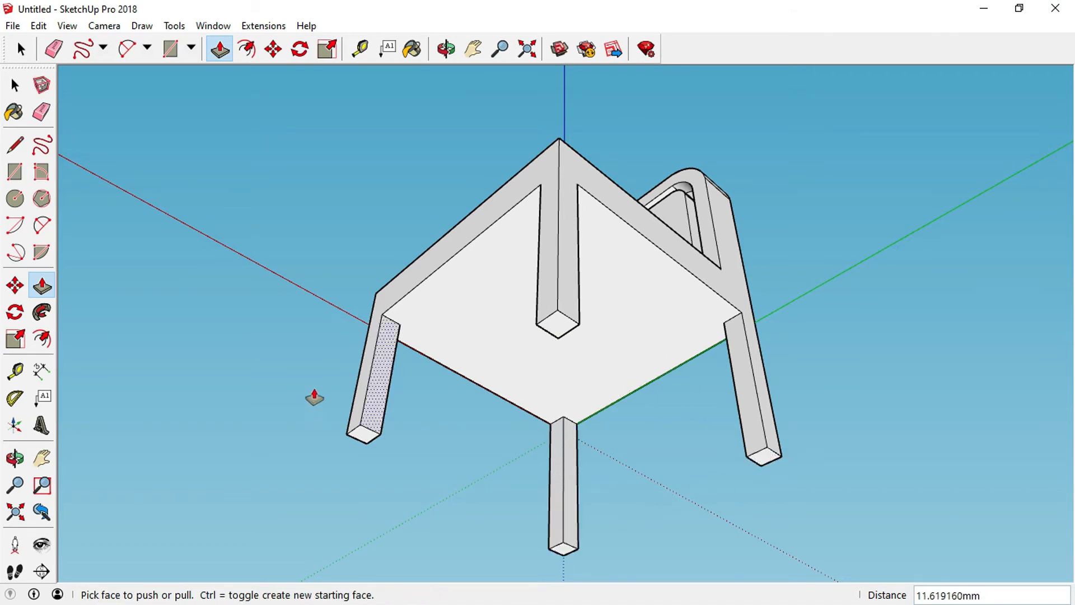
{"action": "left_click", "coordinate": [361, 437]}
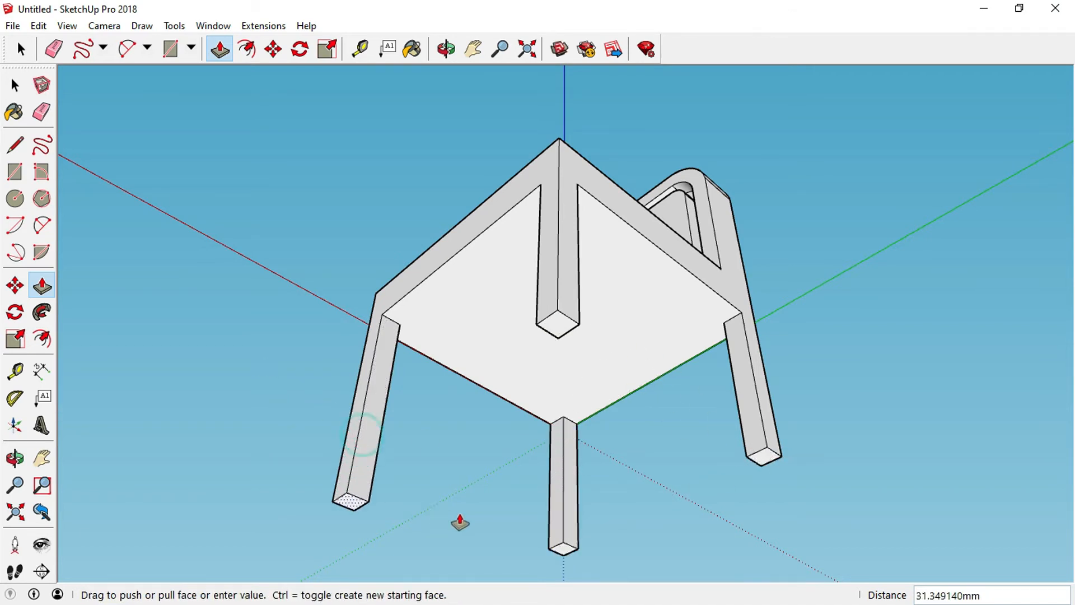
{"action": "left_click", "coordinate": [566, 560]}
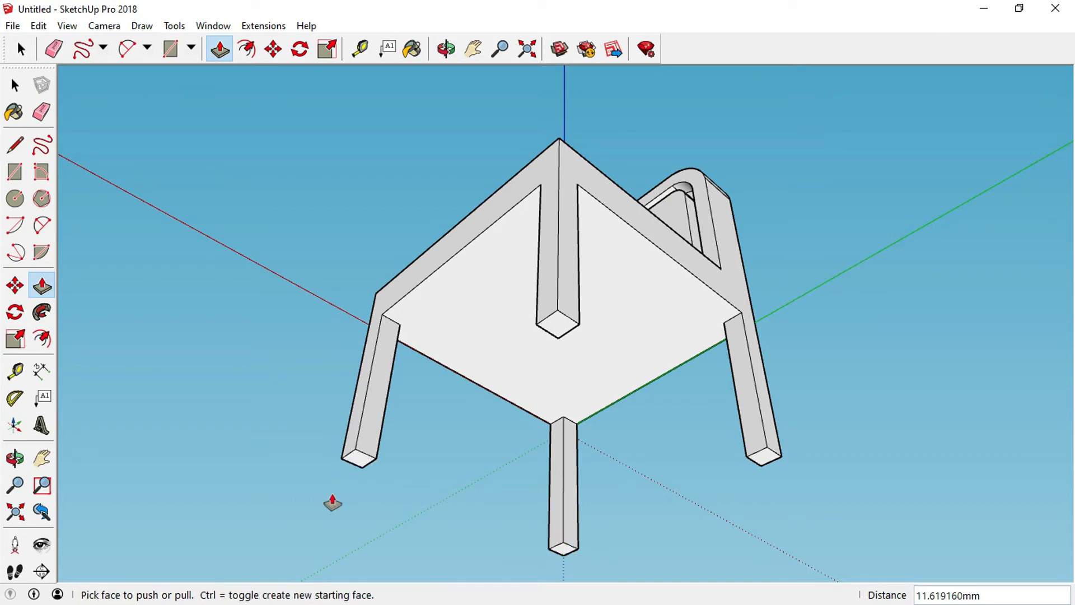
{"action": "left_click", "coordinate": [444, 50]}
{"action": "left_click_drag", "start_coordinate": [576, 179], "coordinate": [581, 437]}
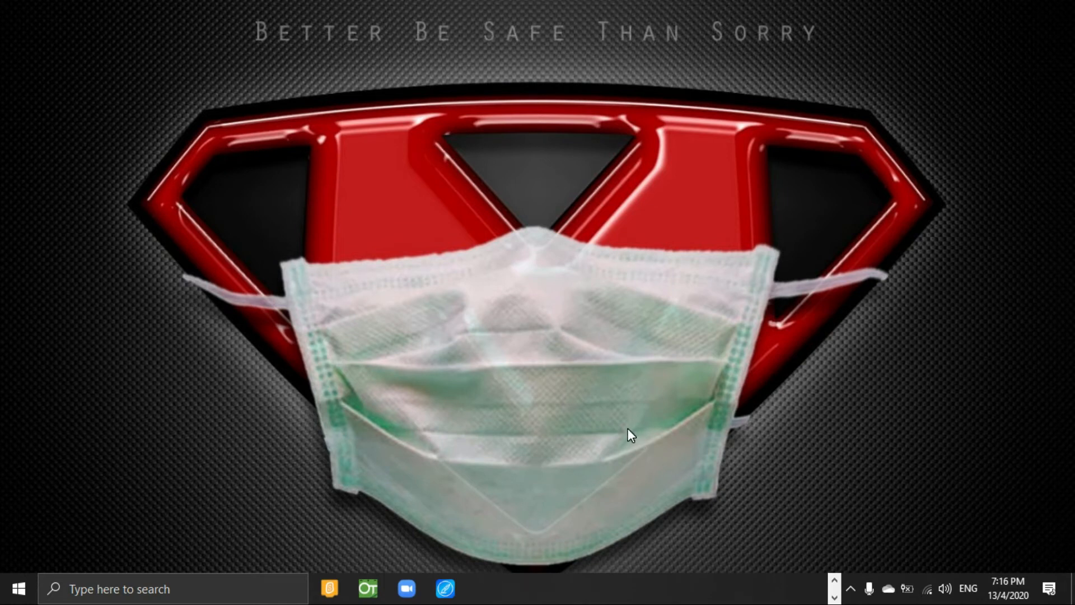
{"action": "left_click", "coordinate": [835, 580]}
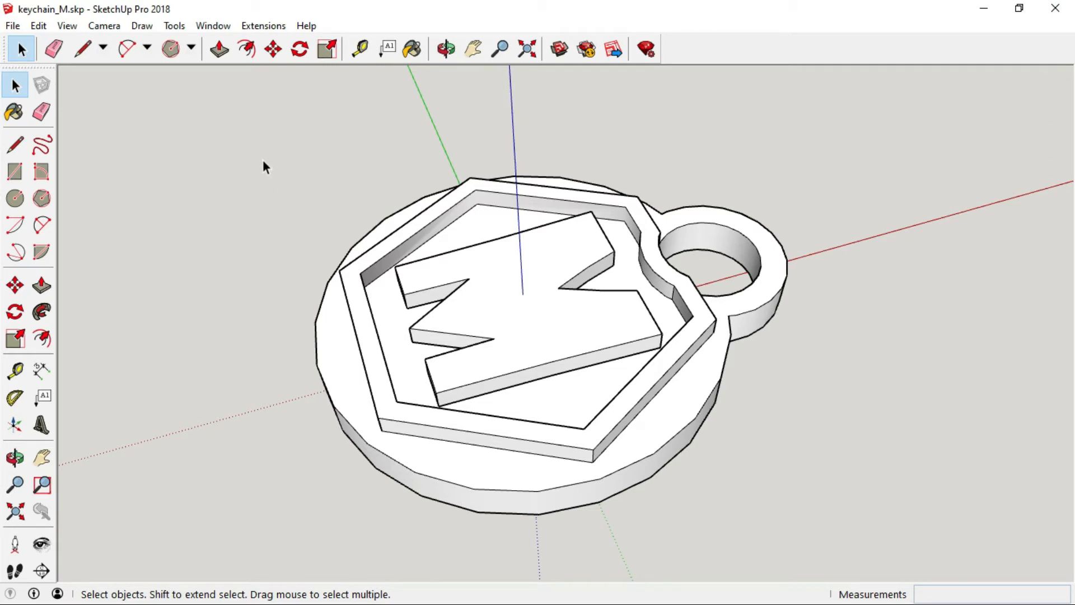
Start a new model and delete the Makerbot Replicator 2X build-volume box.
{"action": "left_click", "coordinate": [14, 26]}
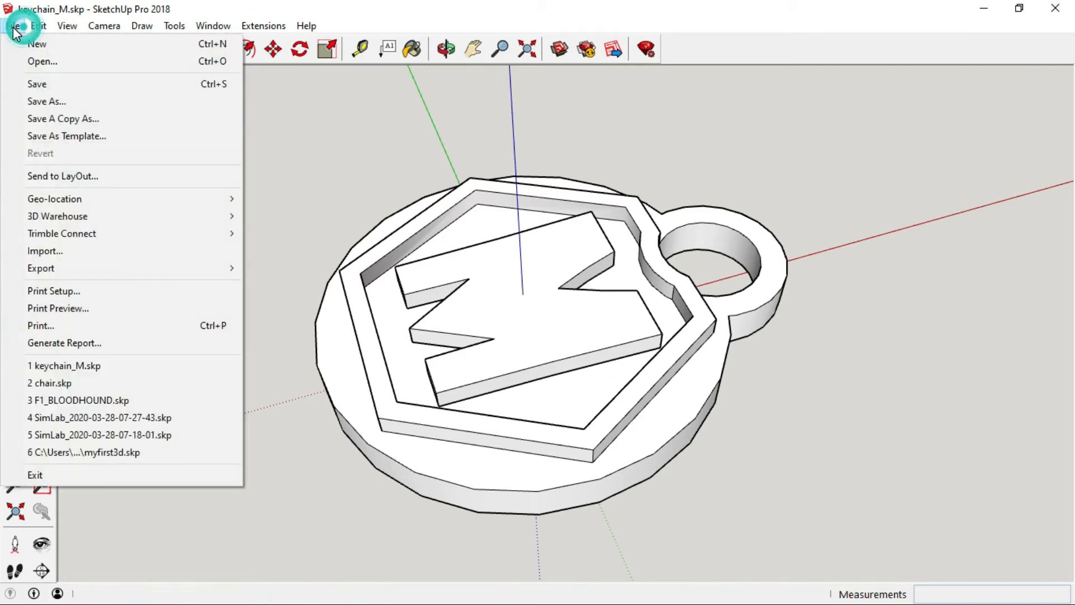
{"action": "left_click", "coordinate": [59, 45]}
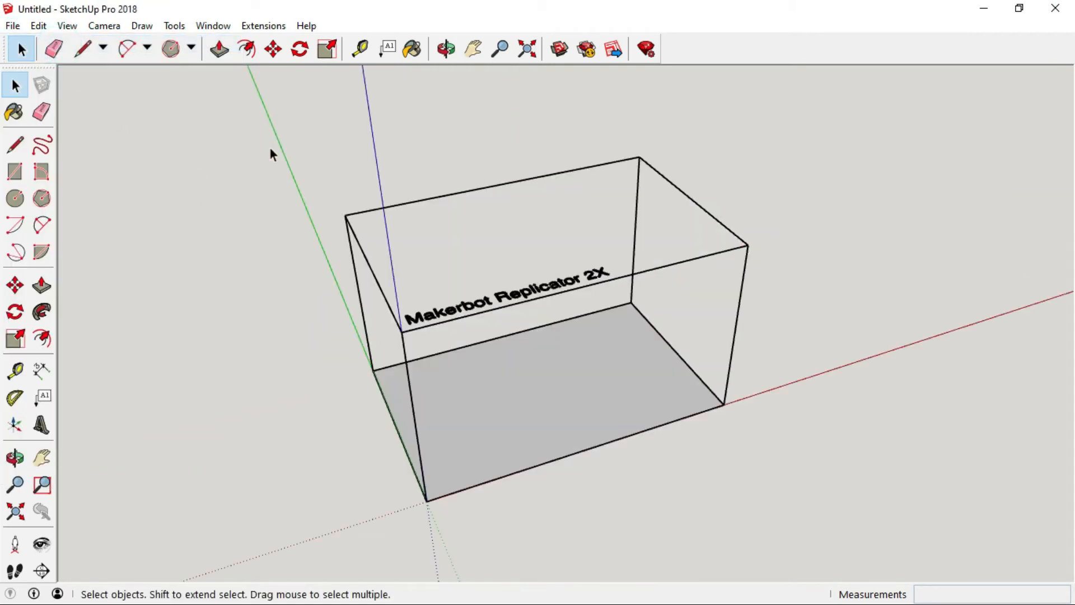
{"action": "left_click_drag", "start_coordinate": [279, 105], "coordinate": [804, 522]}
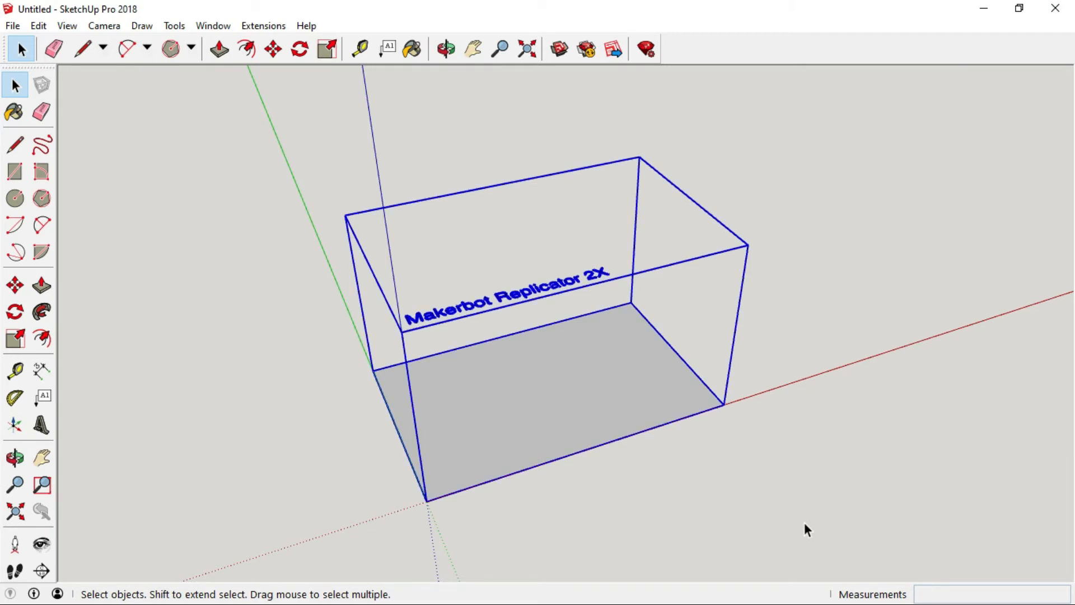
{"action": "key", "text": "Delete"}
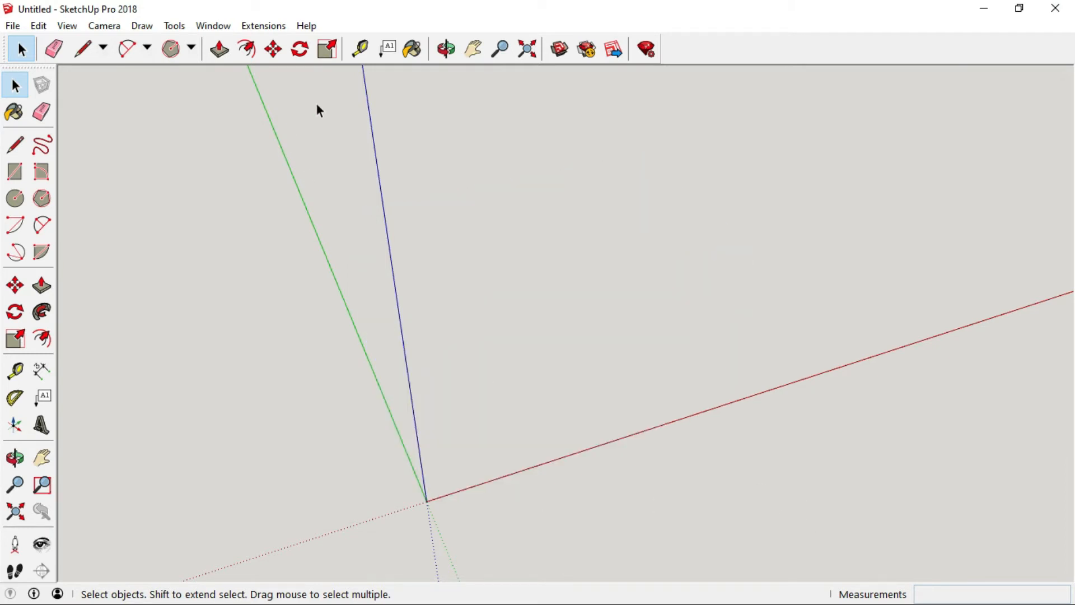
Draw a circle of 150 mm radius centred on the origin.
{"action": "left_click", "coordinate": [473, 49]}
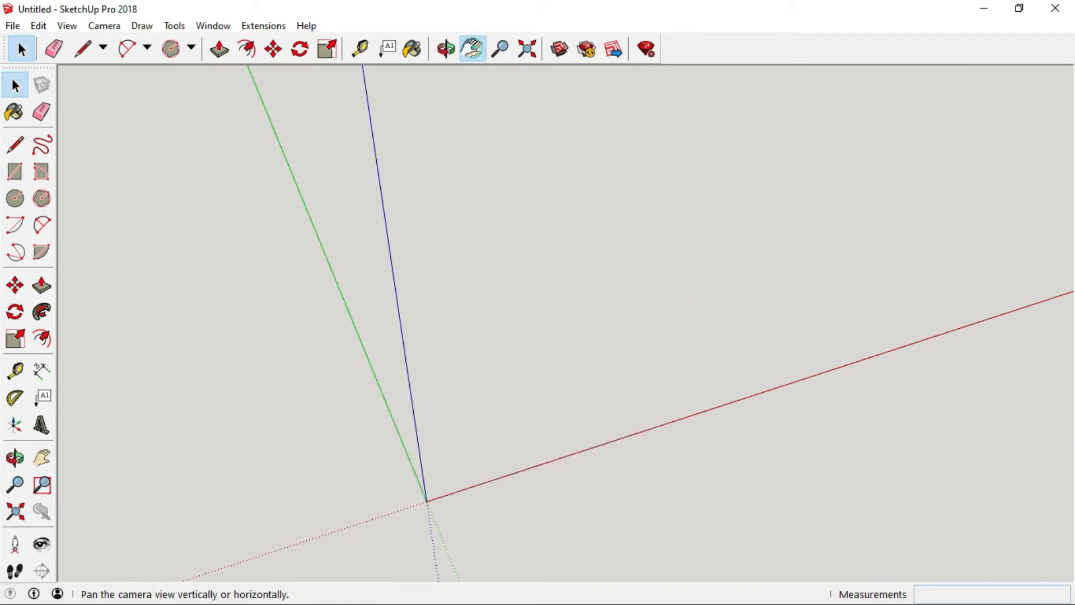
{"action": "left_click_drag", "start_coordinate": [471, 442], "coordinate": [589, 315]}
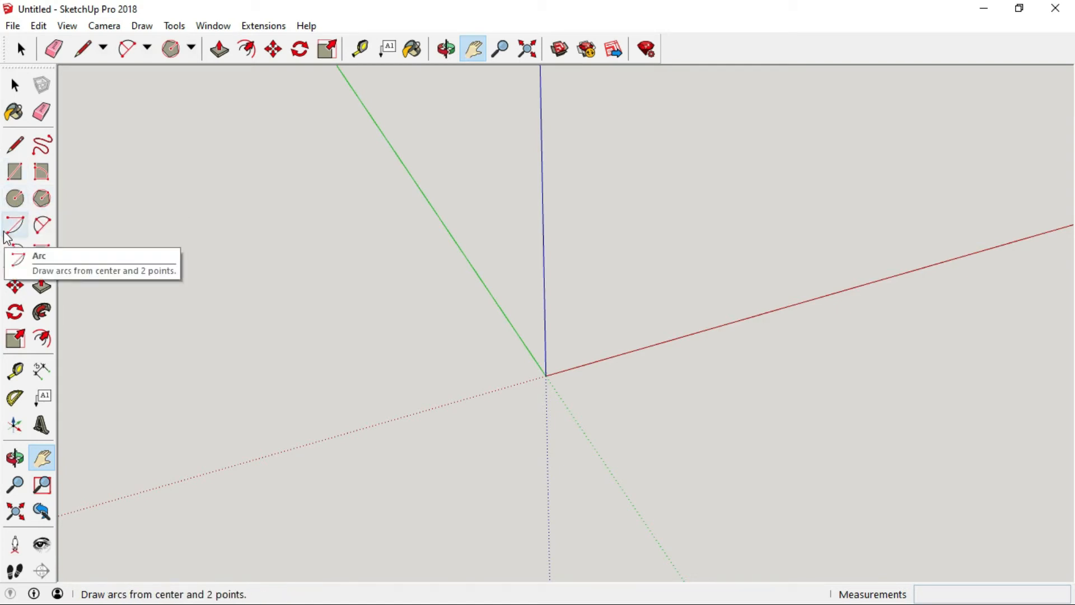
{"action": "left_click", "coordinate": [14, 200]}
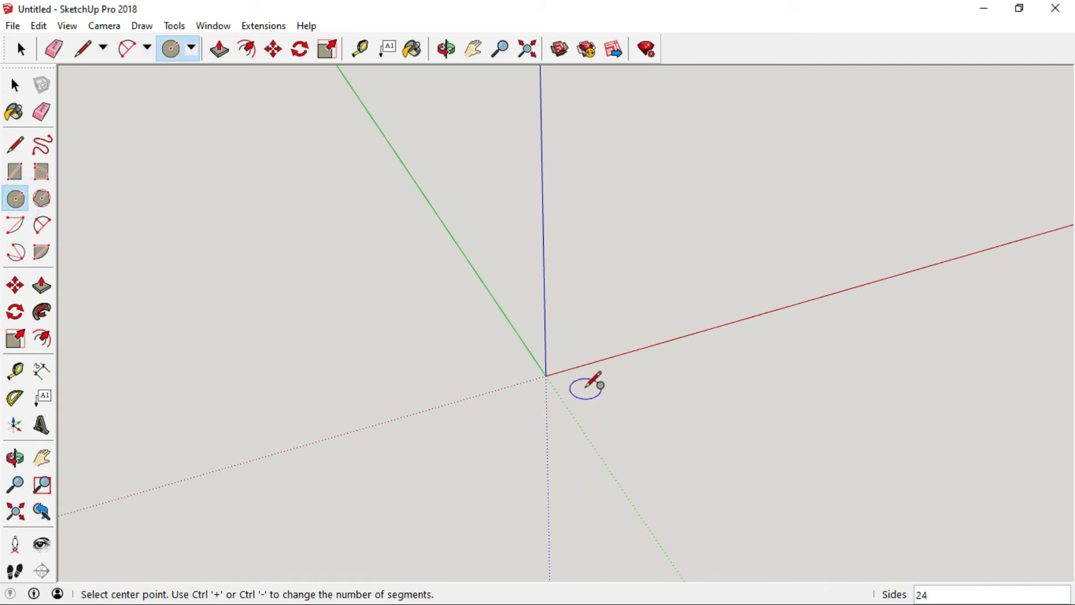
{"action": "left_click", "coordinate": [546, 376]}
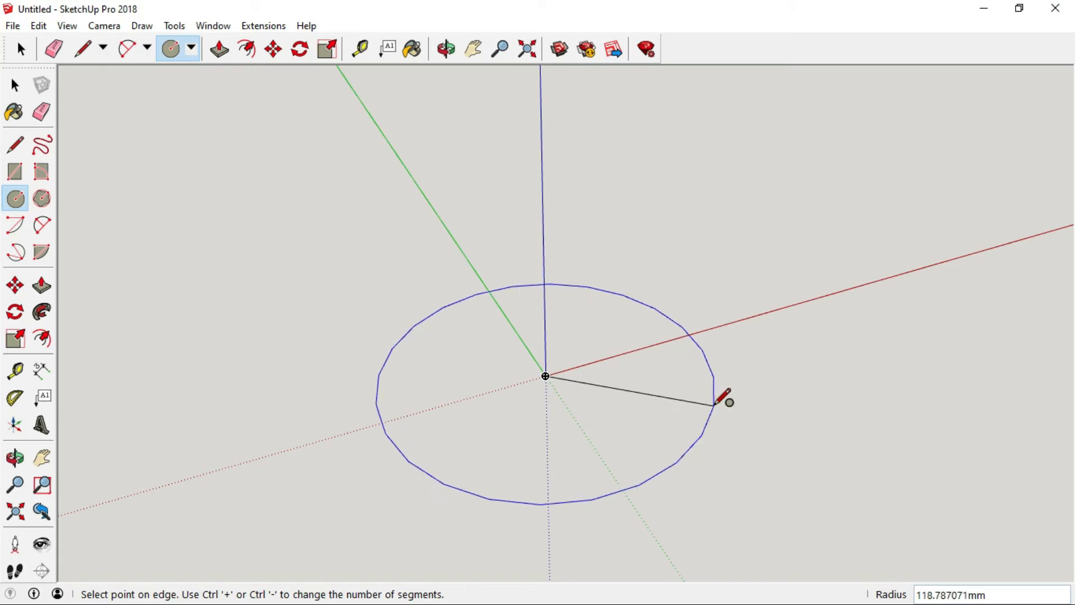
{"action": "type", "text": "150"}
{"action": "key", "text": "Return"}
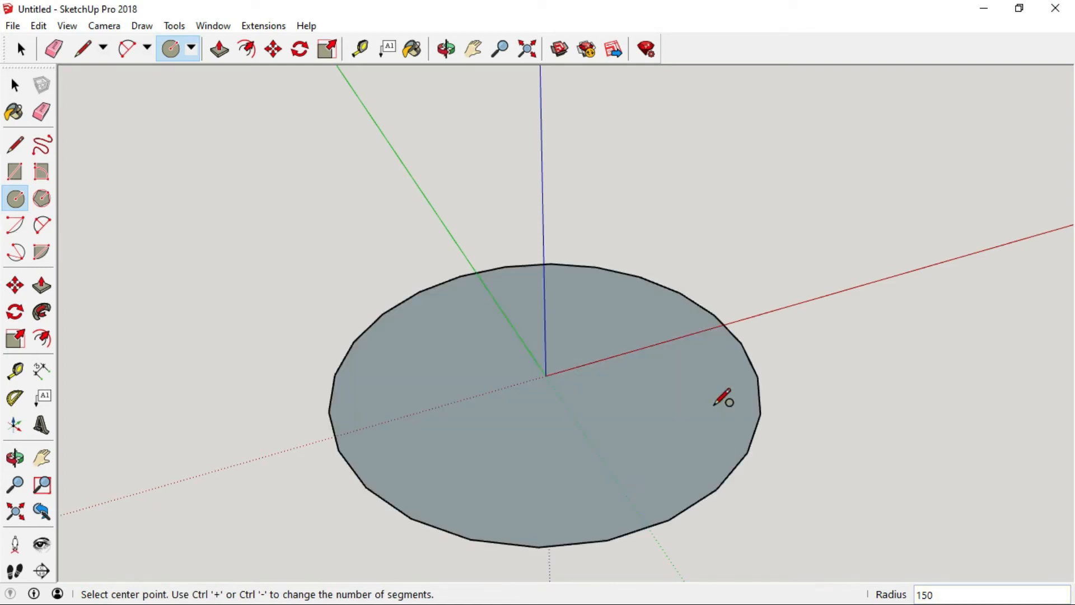
Draw an 80 mm radius circle centred where the large circle's edge meets the red axis.
{"action": "left_click", "coordinate": [20, 203]}
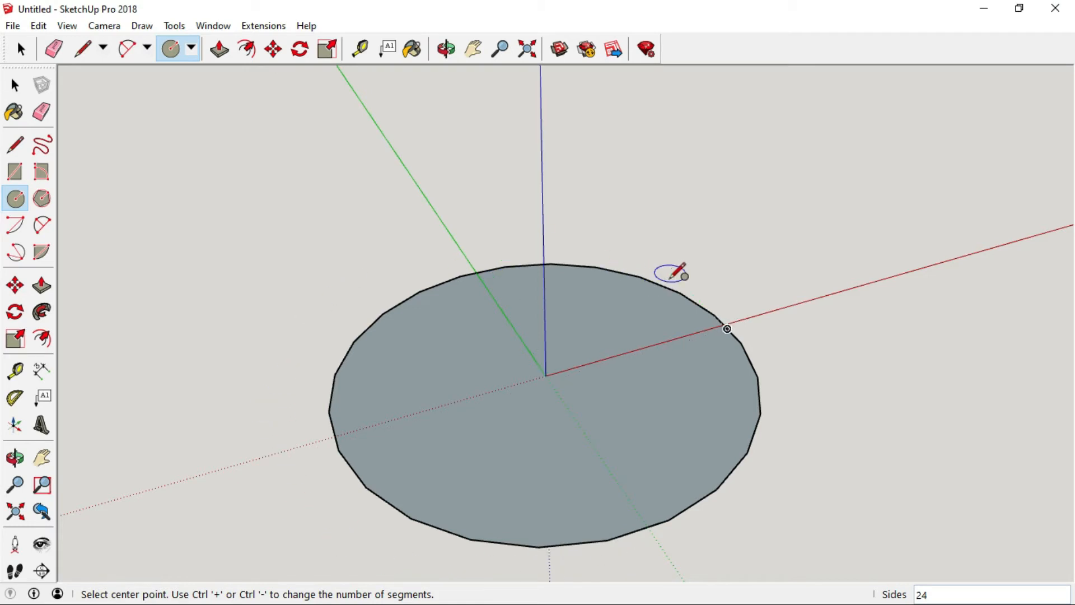
{"action": "left_click", "coordinate": [728, 329]}
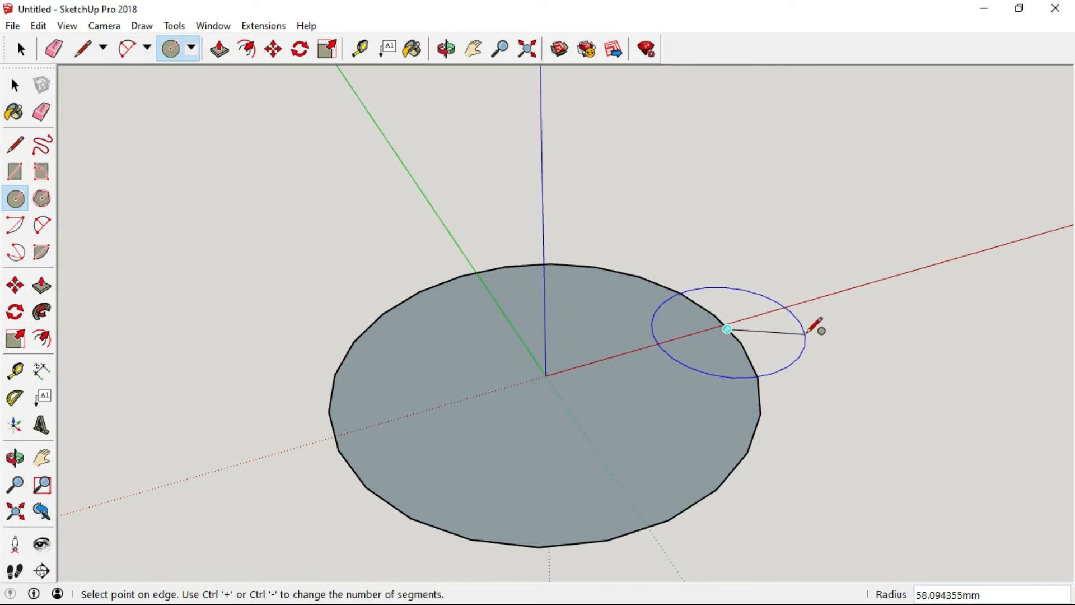
{"action": "type", "text": "80"}
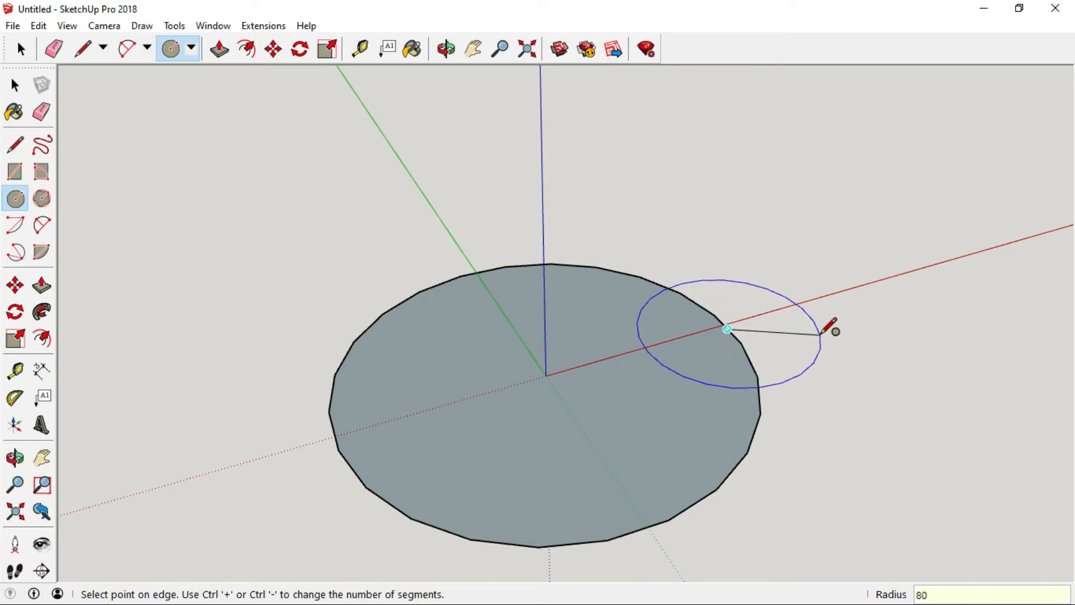
{"action": "key", "text": "Return"}
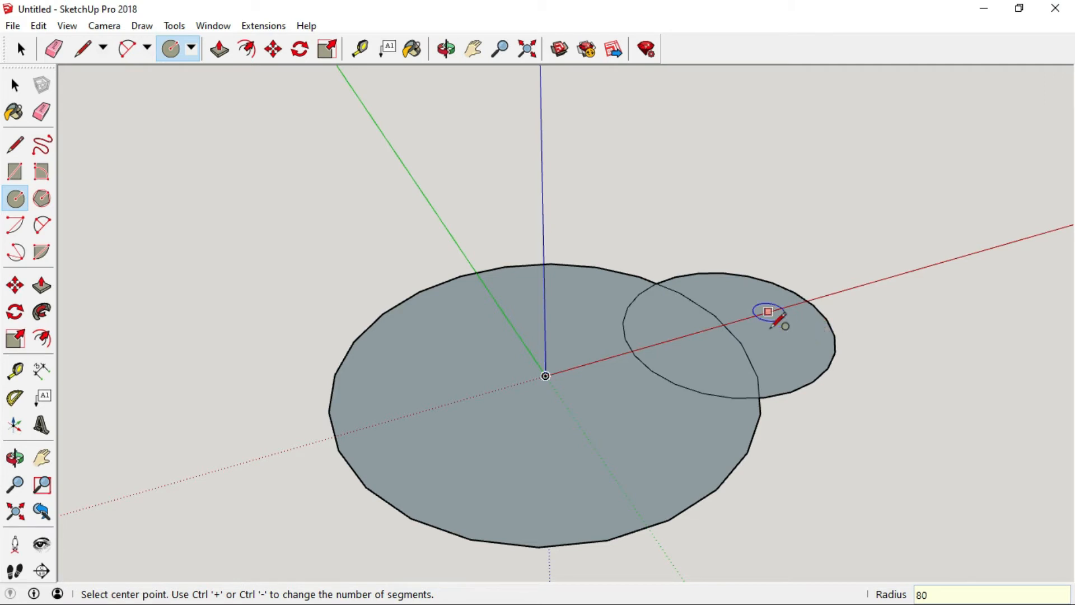
Draw a concentric 60 mm radius circle at the same centre point.
{"action": "left_click", "coordinate": [727, 328]}
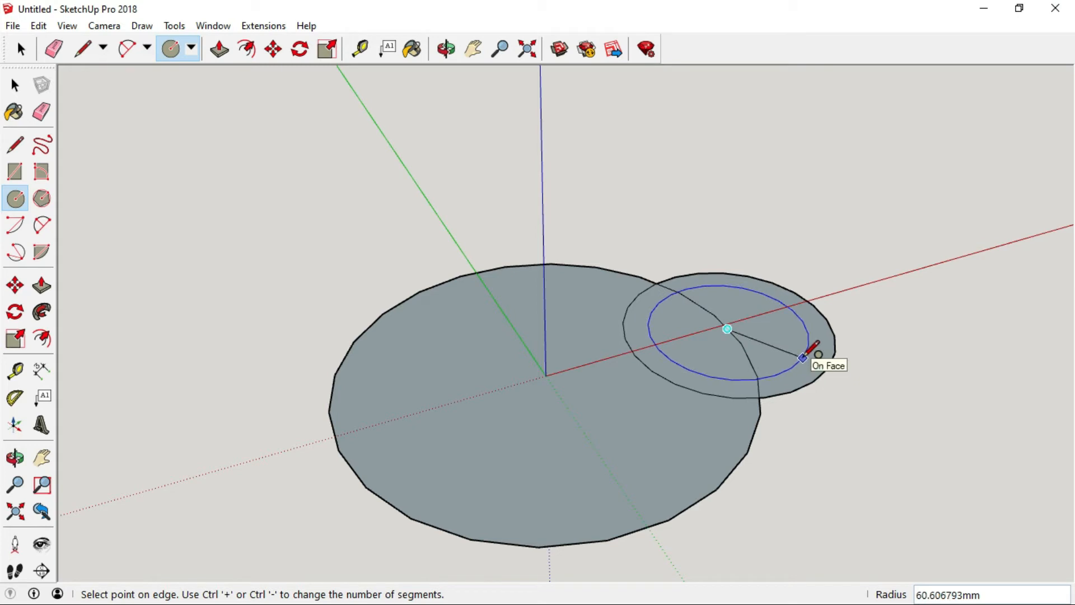
{"action": "type", "text": "60"}
{"action": "key", "text": "Return"}
Erase the overlapping arcs between the large and 80 mm circles, then delete the 60 mm circle's face to open a ring hole.
{"action": "left_click", "coordinate": [16, 85]}
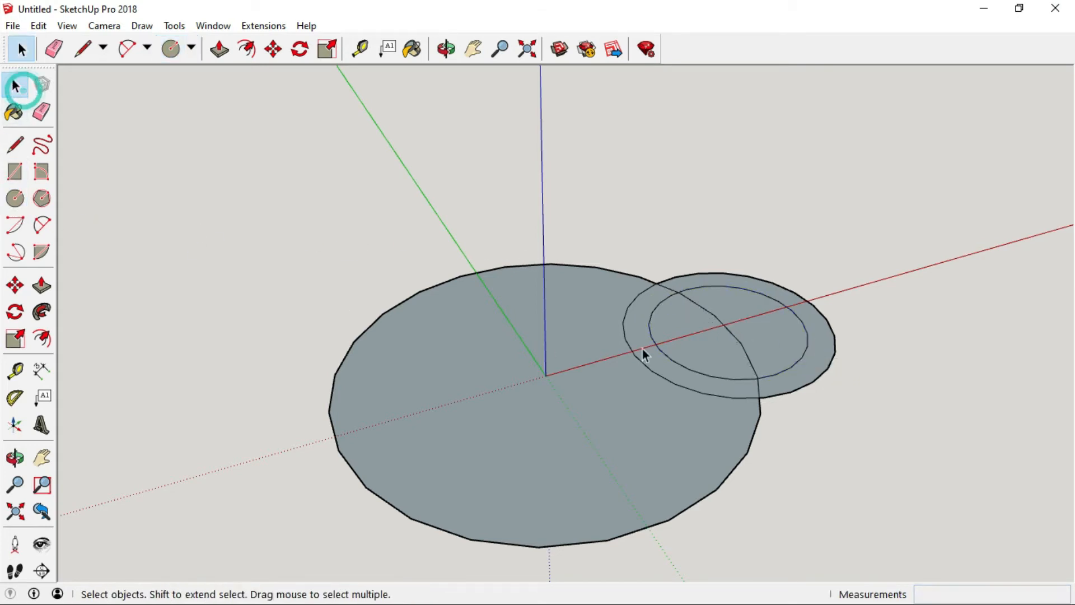
{"action": "left_click", "coordinate": [700, 307]}
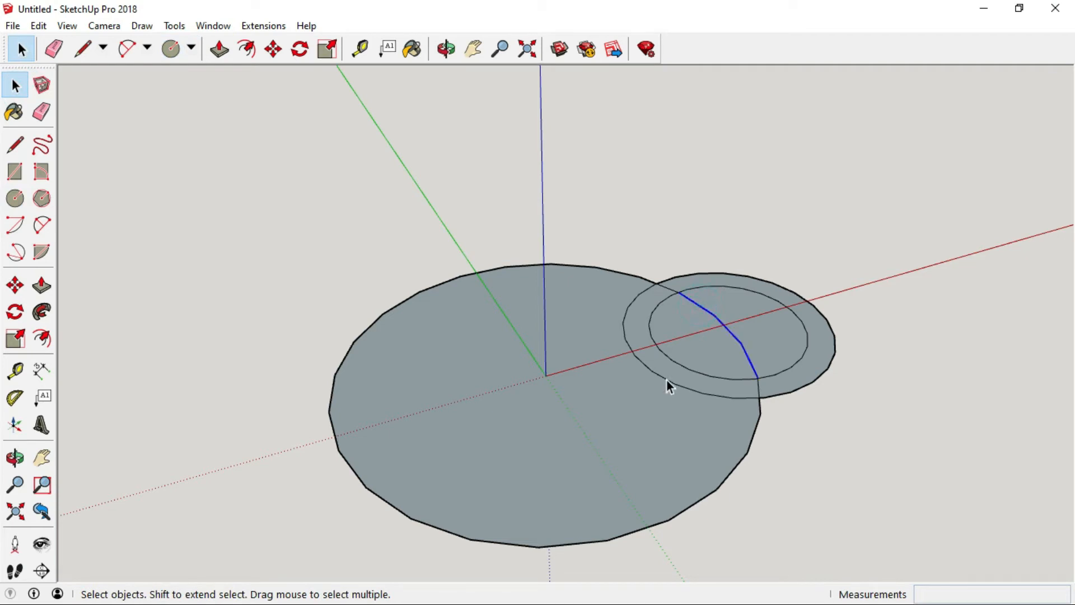
{"action": "key", "text": "Escape"}
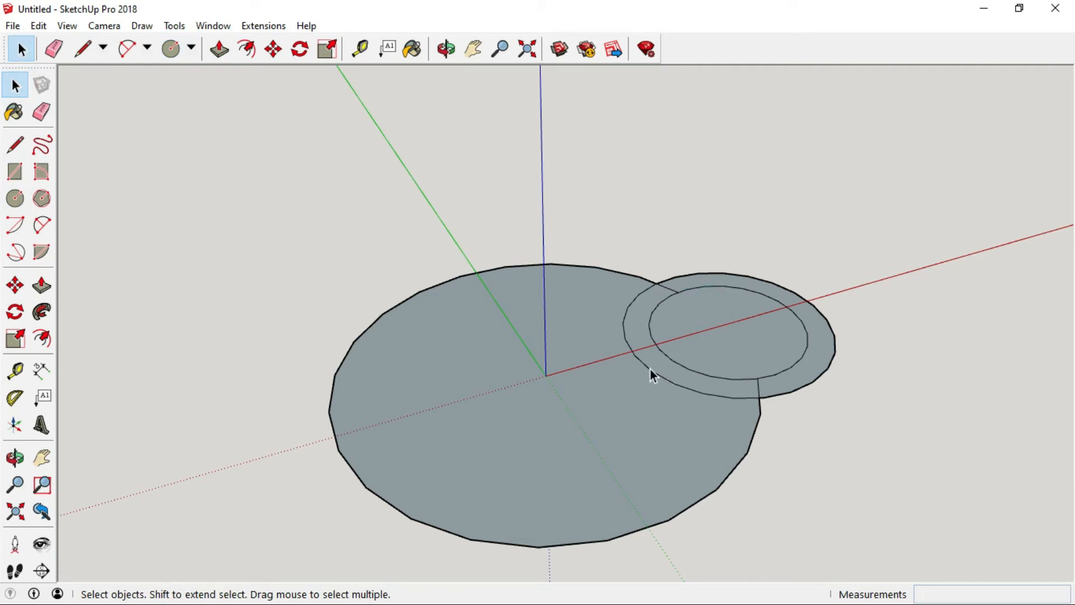
{"action": "left_click", "coordinate": [649, 371]}
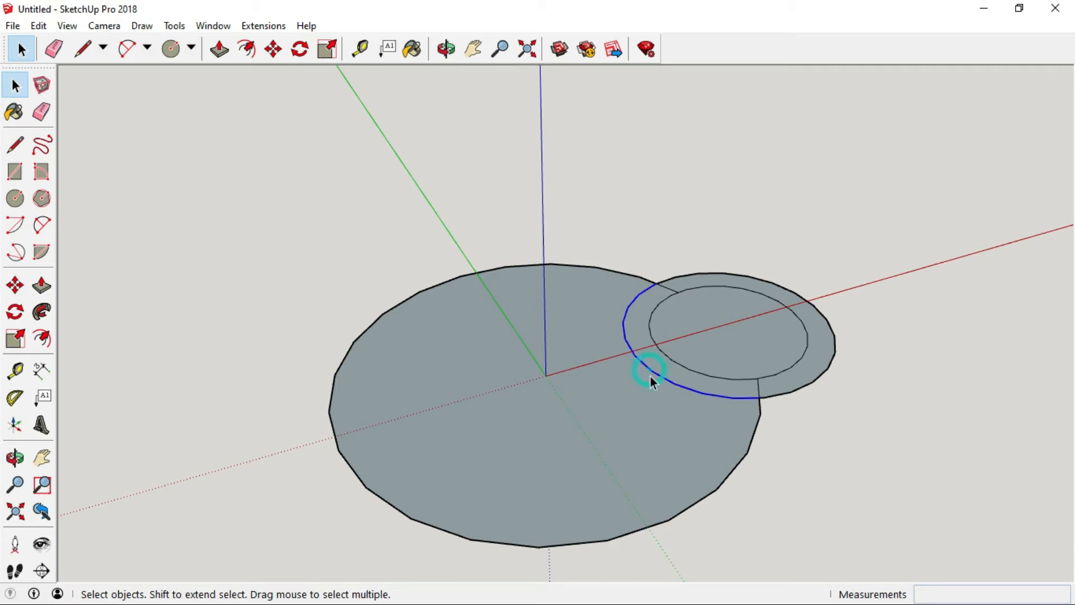
{"action": "key", "text": "Delete"}
{"action": "left_click", "coordinate": [758, 390]}
{"action": "key", "text": "Delete"}
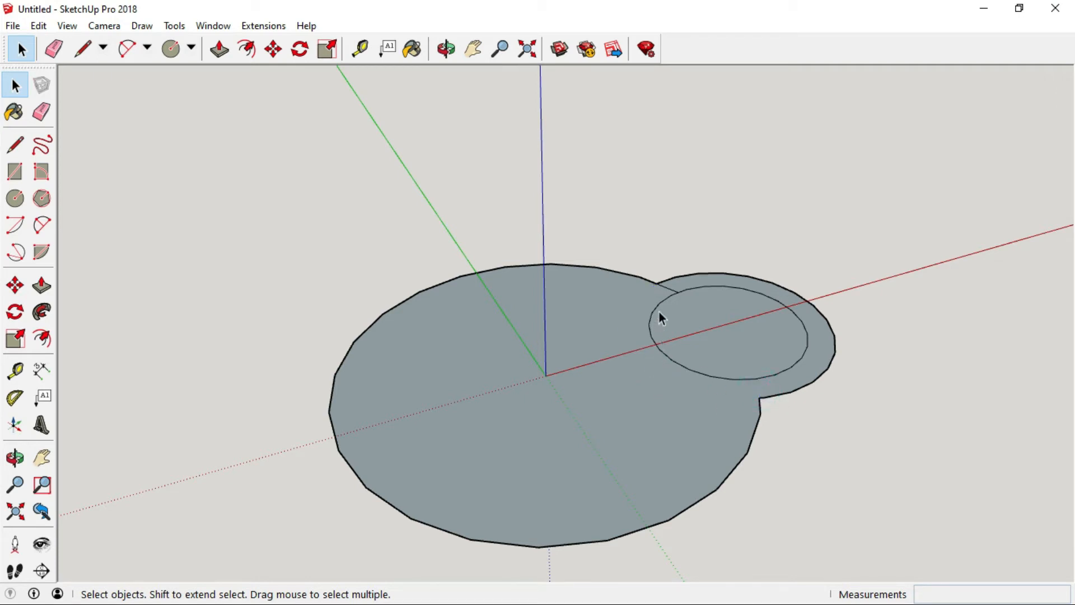
{"action": "left_click", "coordinate": [667, 288]}
{"action": "key", "text": "Delete"}
{"action": "left_click", "coordinate": [706, 314]}
{"action": "key", "text": "Delete"}
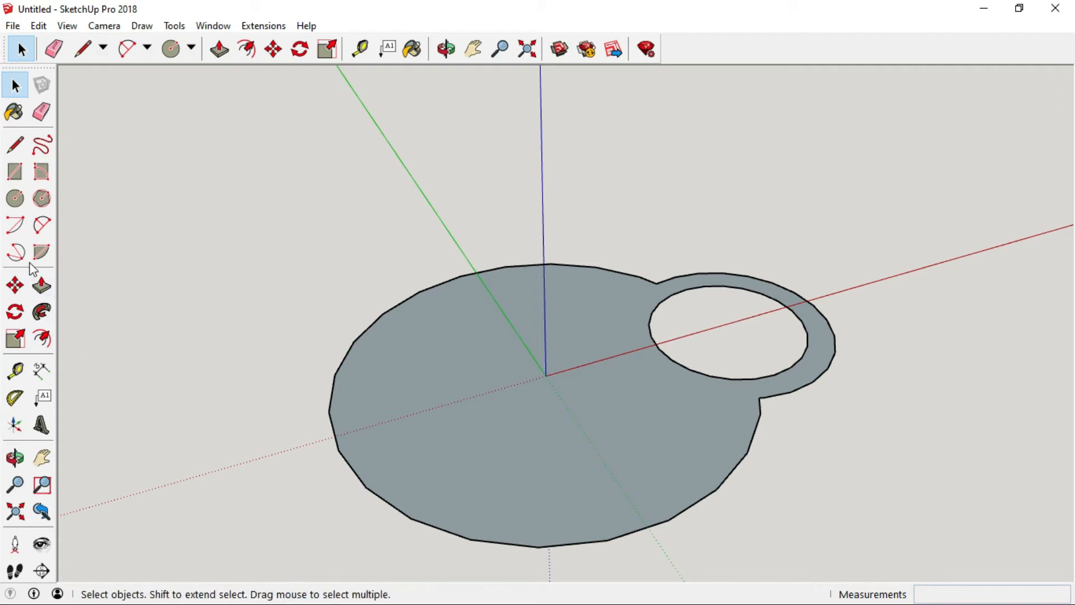
Draw a six-sided polygon centred on the origin with an inscribed radius of about 137 mm.
{"action": "left_click", "coordinate": [42, 199]}
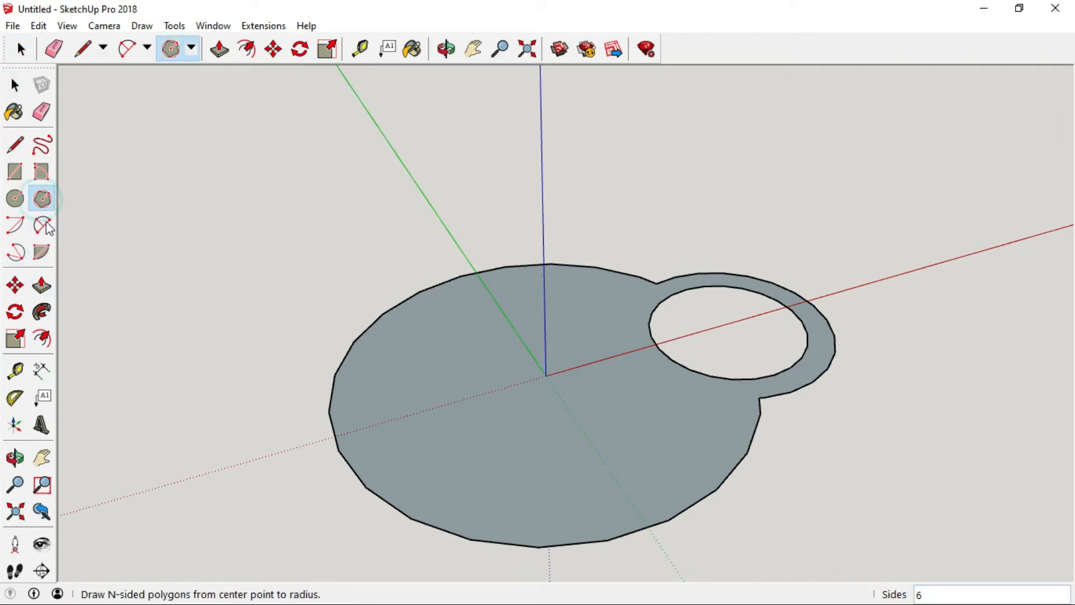
{"action": "left_click", "coordinate": [546, 375]}
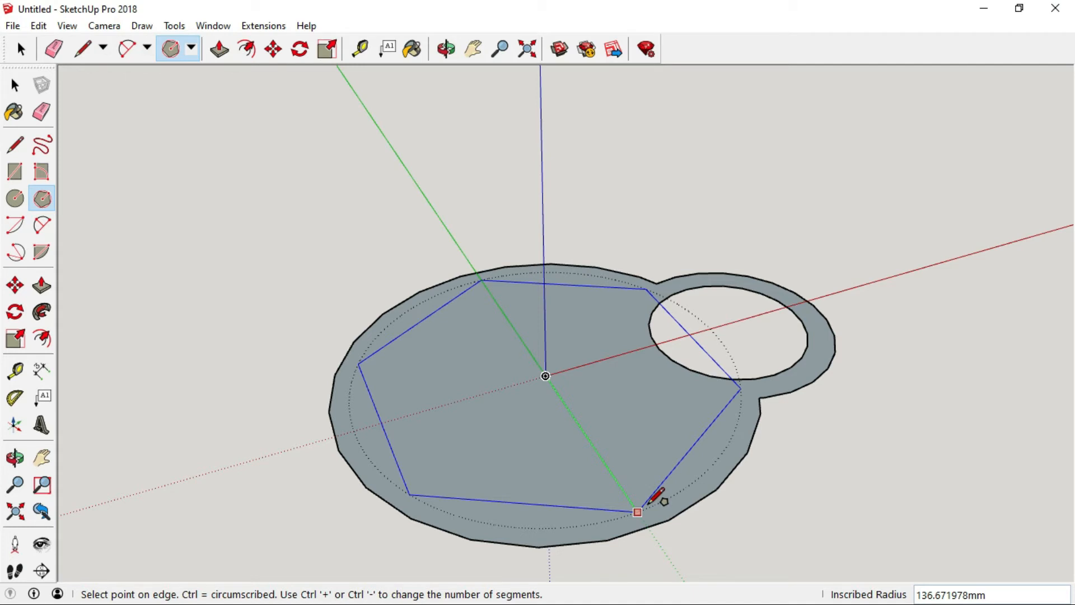
{"action": "left_click", "coordinate": [650, 503]}
{"action": "left_click", "coordinate": [16, 84]}
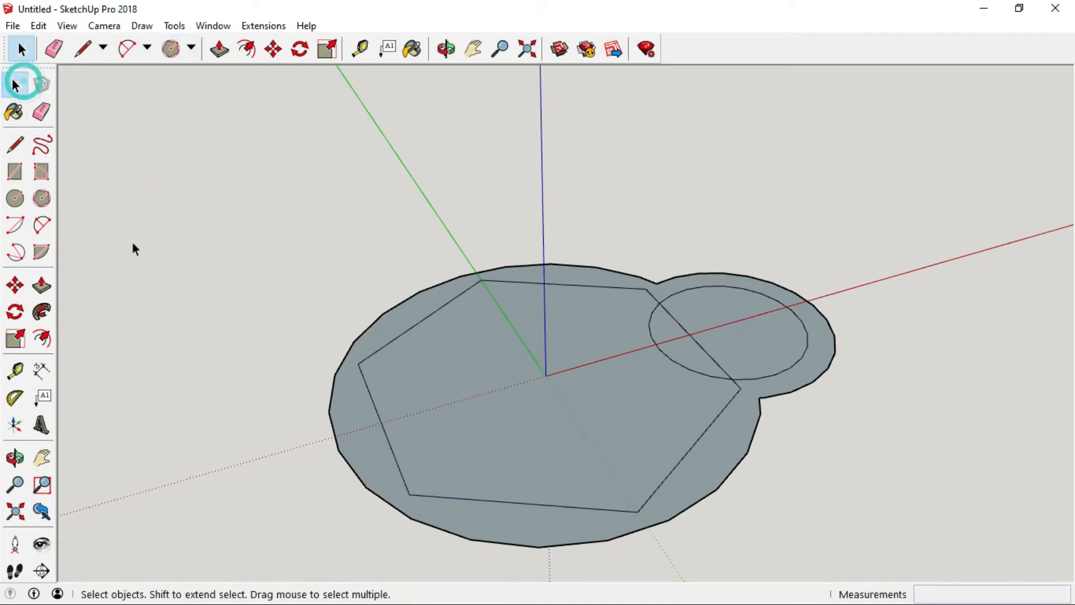
Delete the hexagon edge and the face lying inside the ring hole to reopen the hole.
{"action": "left_click", "coordinate": [678, 363]}
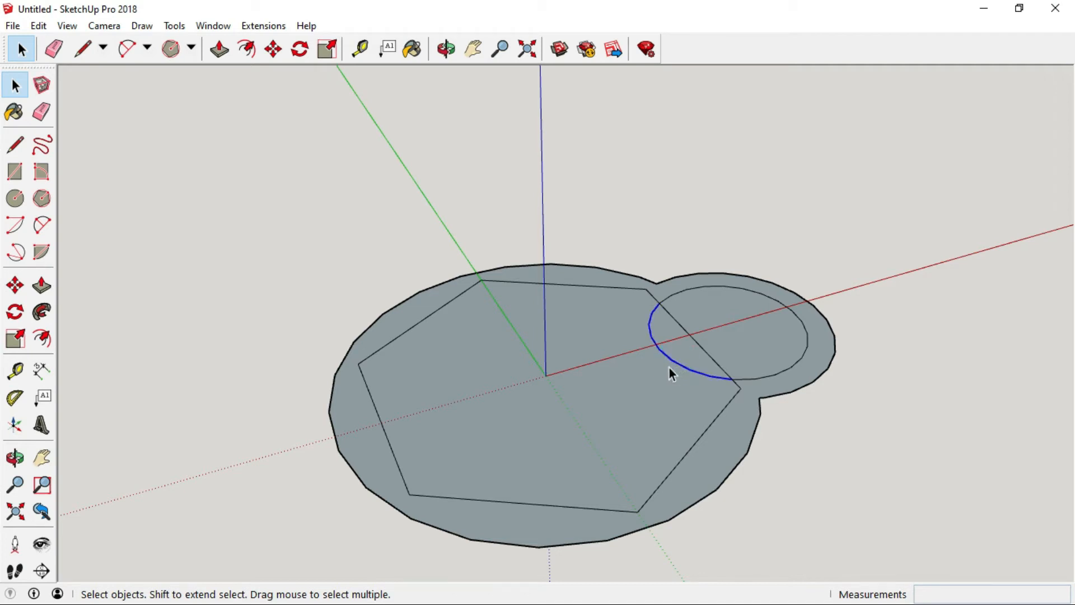
{"action": "key", "text": "Delete"}
{"action": "left_click", "coordinate": [715, 307]}
{"action": "key", "text": "Delete"}
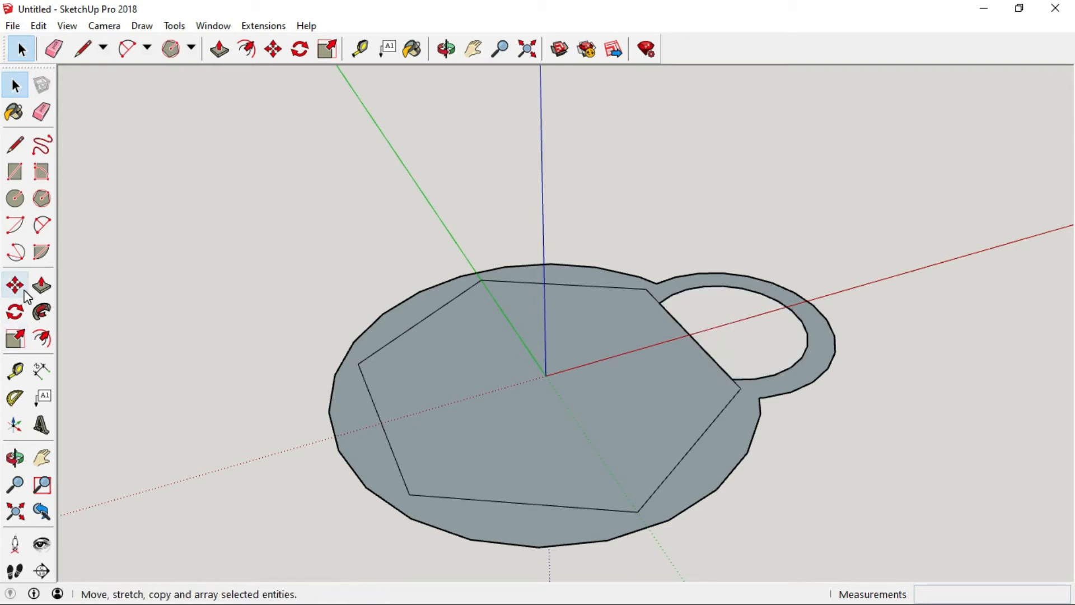
Push/Pull the hexagon face up 35 mm.
{"action": "left_click", "coordinate": [42, 285]}
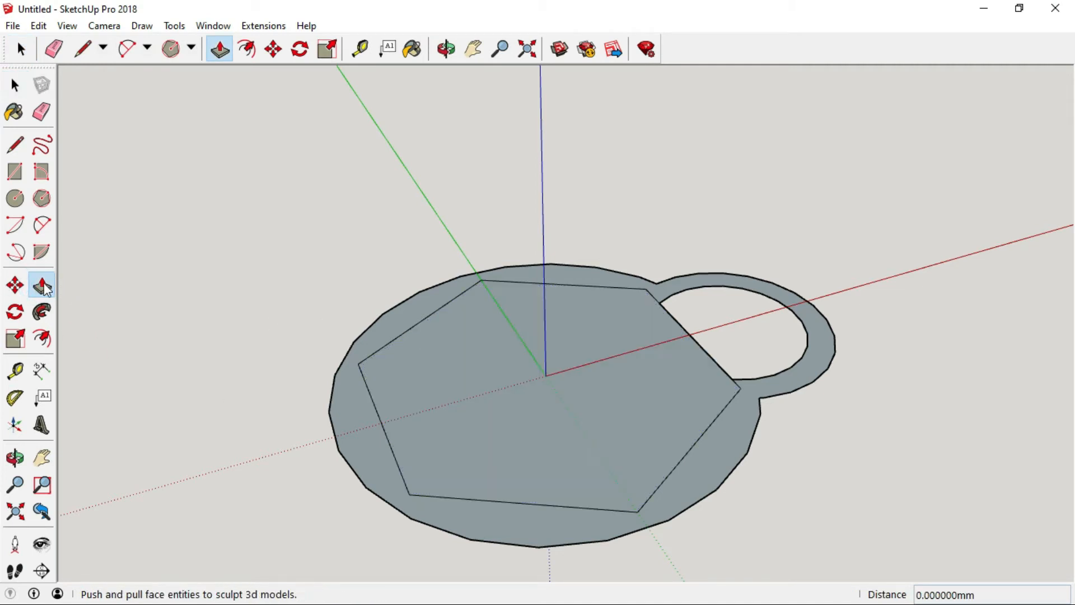
{"action": "left_click", "coordinate": [506, 392]}
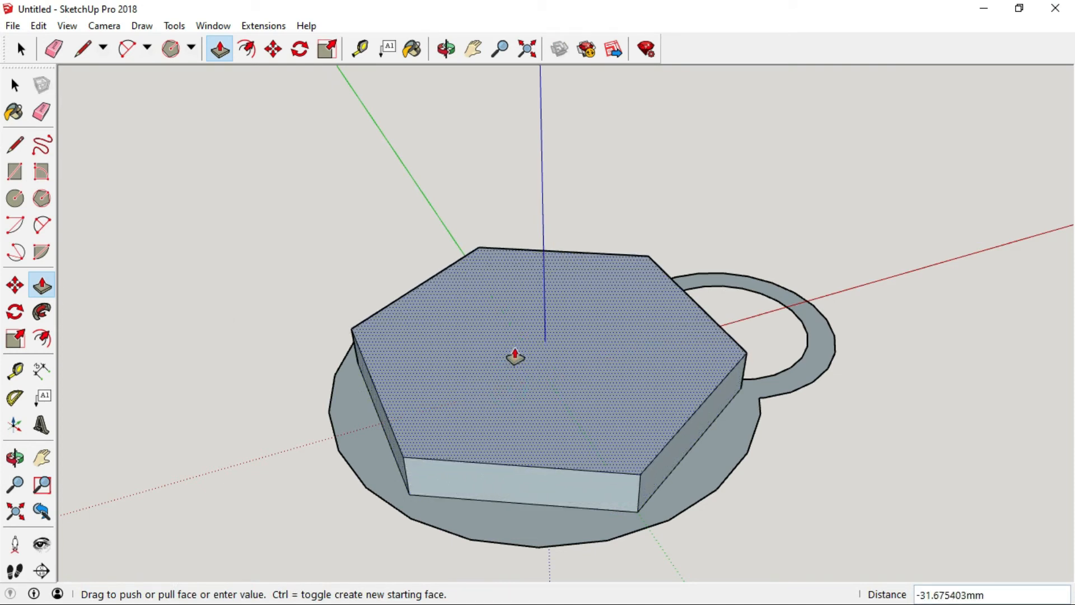
{"action": "type", "text": "35"}
{"action": "key", "text": "Return"}
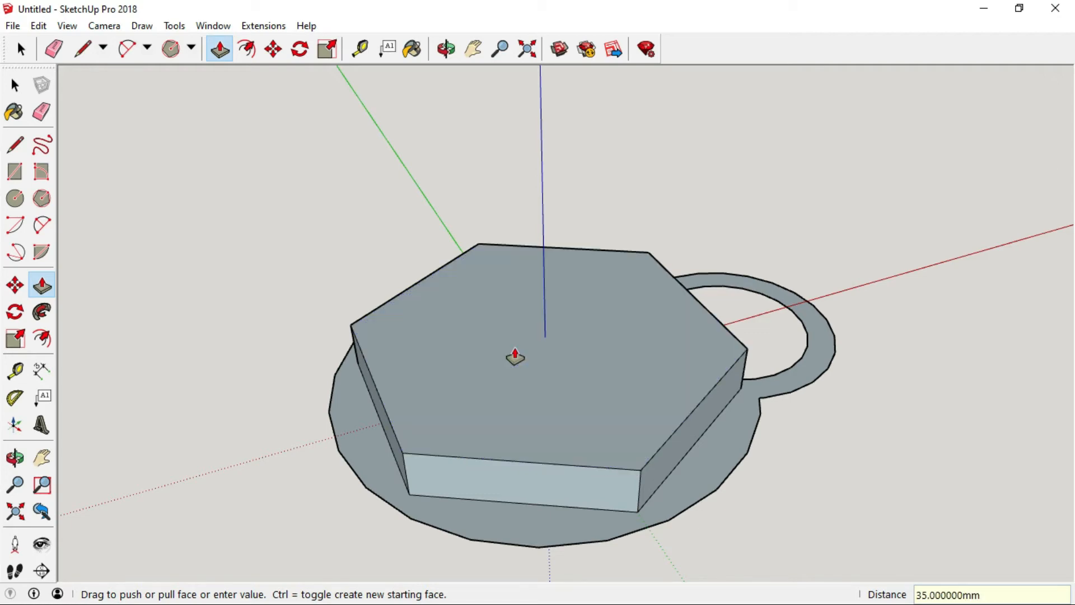
Push/Pull the surrounding keychain base face up 20 mm.
{"action": "left_click", "coordinate": [715, 457]}
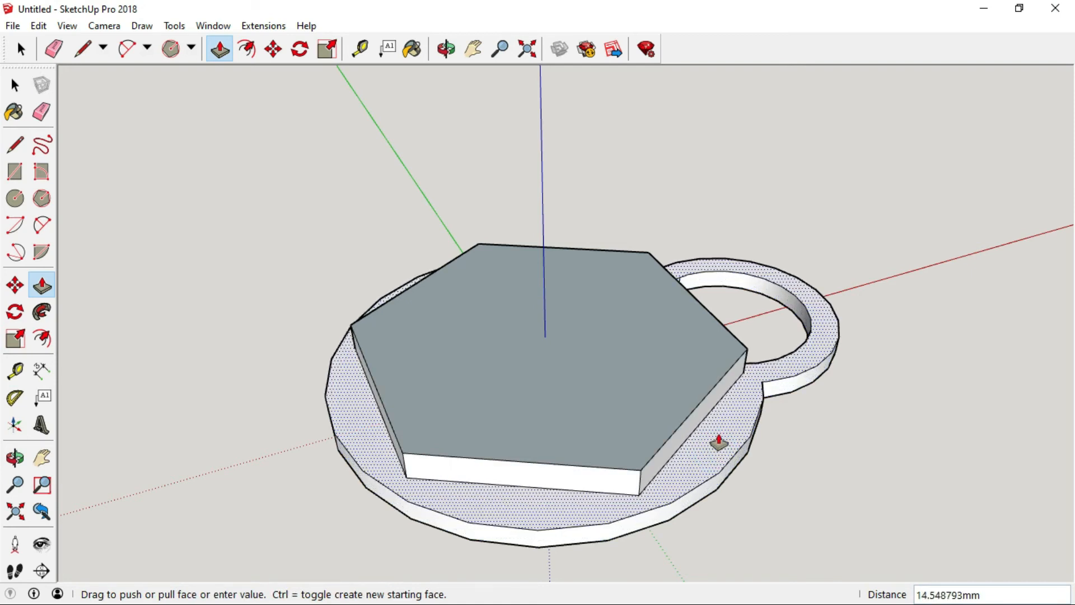
{"action": "type", "text": "20"}
{"action": "key", "text": "Return"}
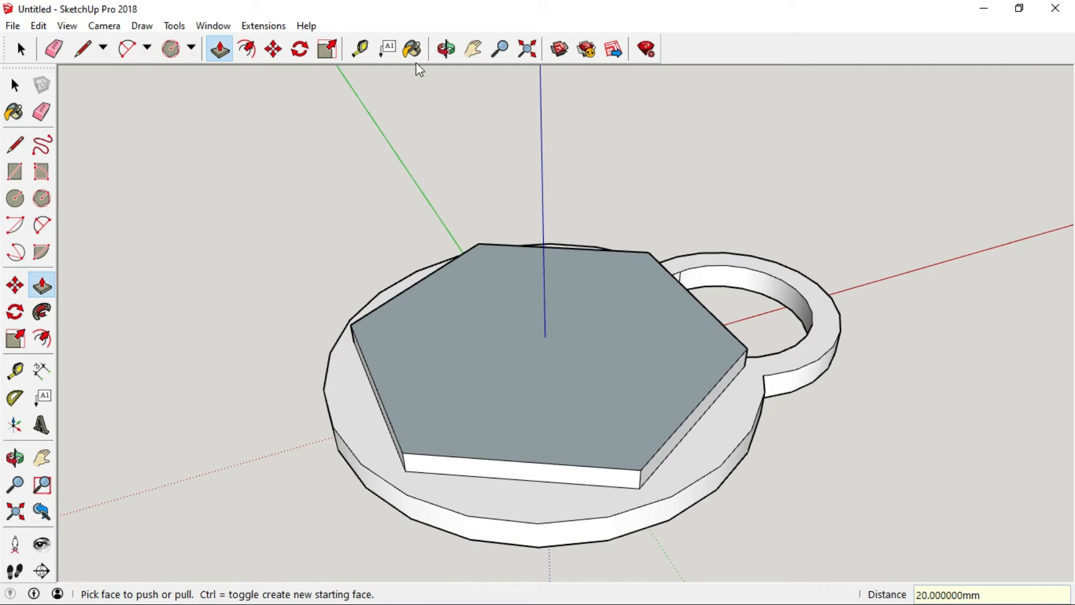
Offset the hexagon top's edges inward to outline a rim.
{"action": "left_click", "coordinate": [446, 49]}
{"action": "left_click_drag", "start_coordinate": [564, 269], "coordinate": [461, 341]}
{"action": "scroll", "coordinate": [456, 391], "scroll_direction": "up", "scroll_amount": 2}
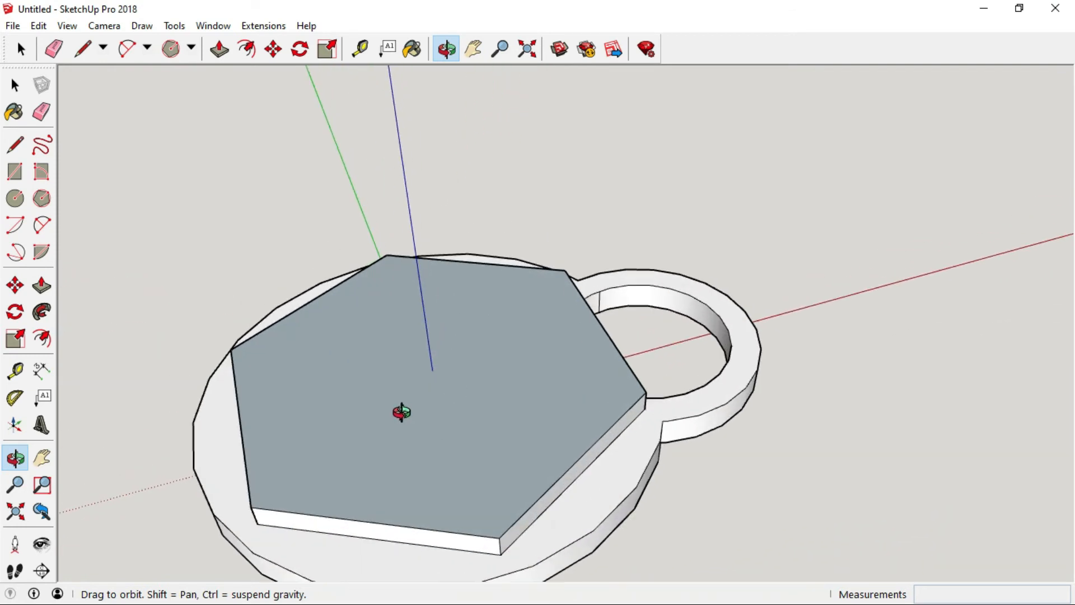
{"action": "left_click_drag", "start_coordinate": [401, 412], "coordinate": [386, 466]}
{"action": "scroll", "coordinate": [386, 447], "scroll_direction": "down", "scroll_amount": 1}
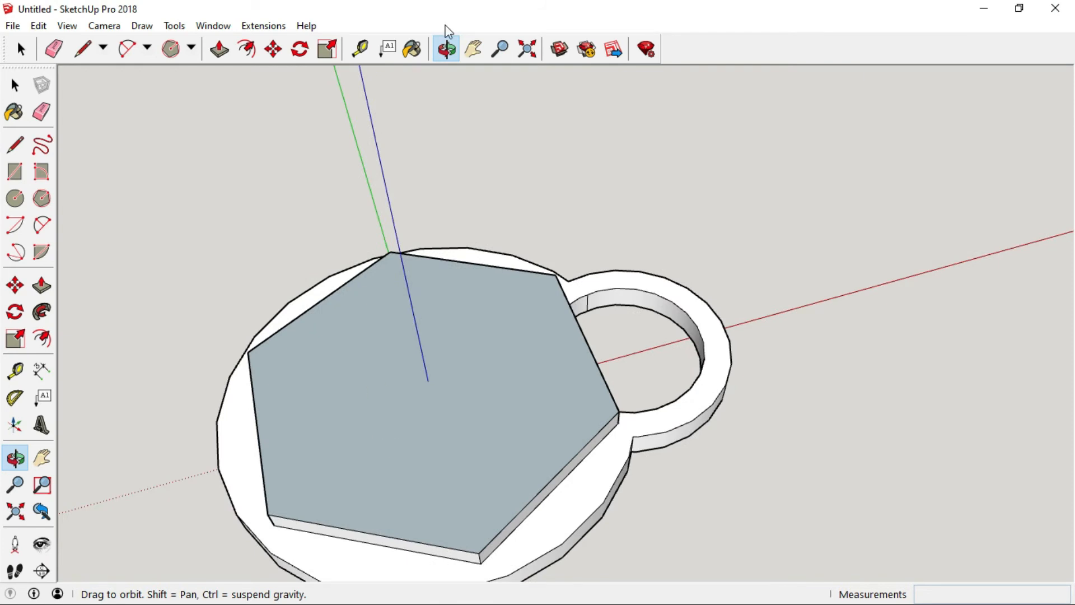
{"action": "left_click", "coordinate": [474, 50]}
{"action": "left_click_drag", "start_coordinate": [415, 401], "coordinate": [491, 312]}
{"action": "left_click", "coordinate": [16, 85]}
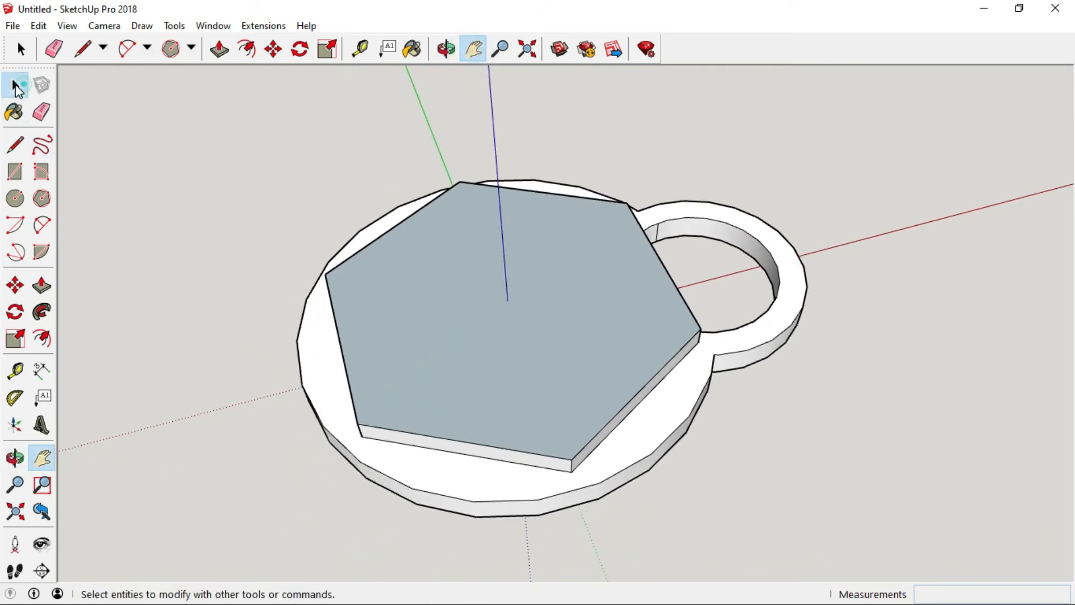
{"action": "left_click", "coordinate": [16, 85]}
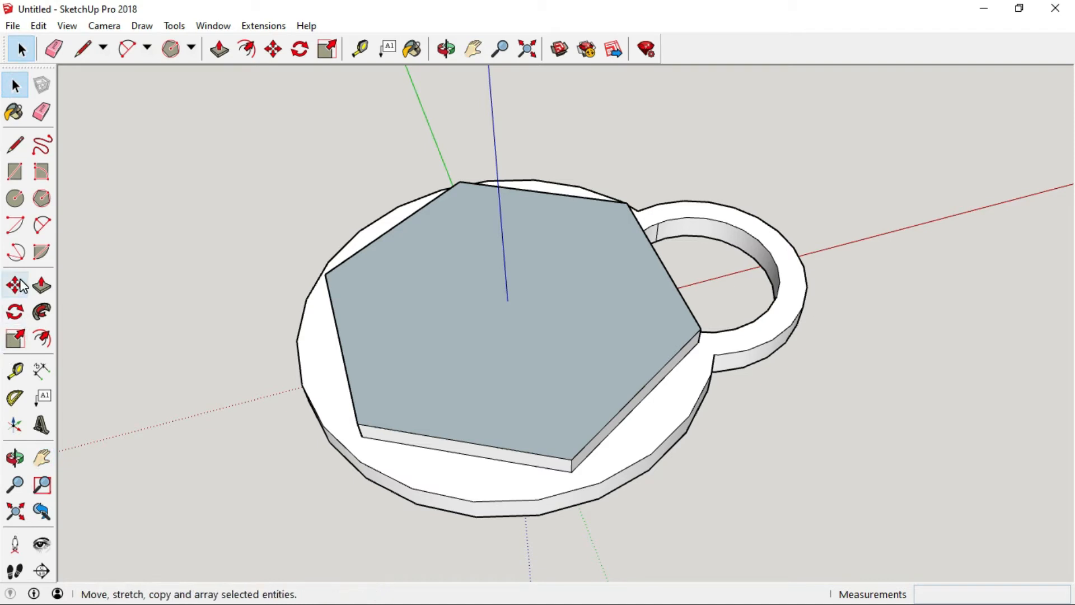
{"action": "left_click", "coordinate": [43, 338]}
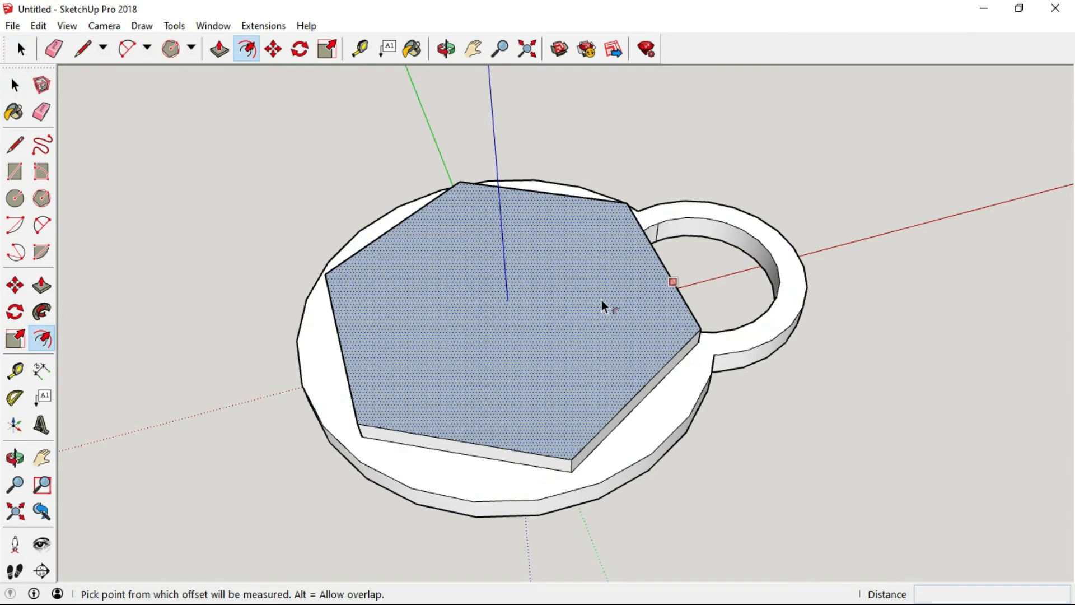
{"action": "left_click", "coordinate": [499, 308]}
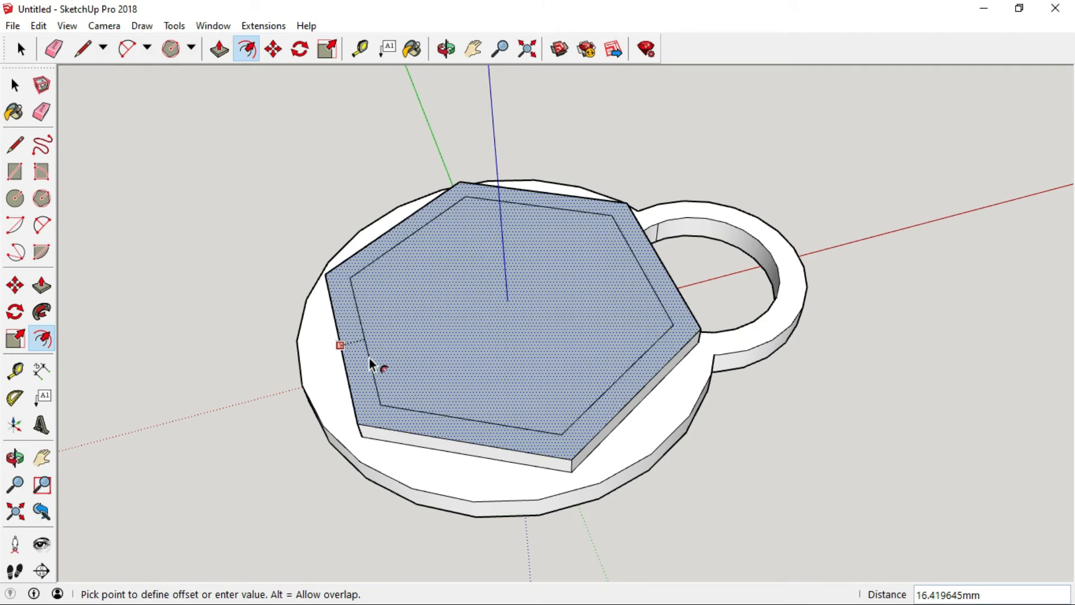
{"action": "type", "text": "16"}
{"action": "key", "text": "Return"}
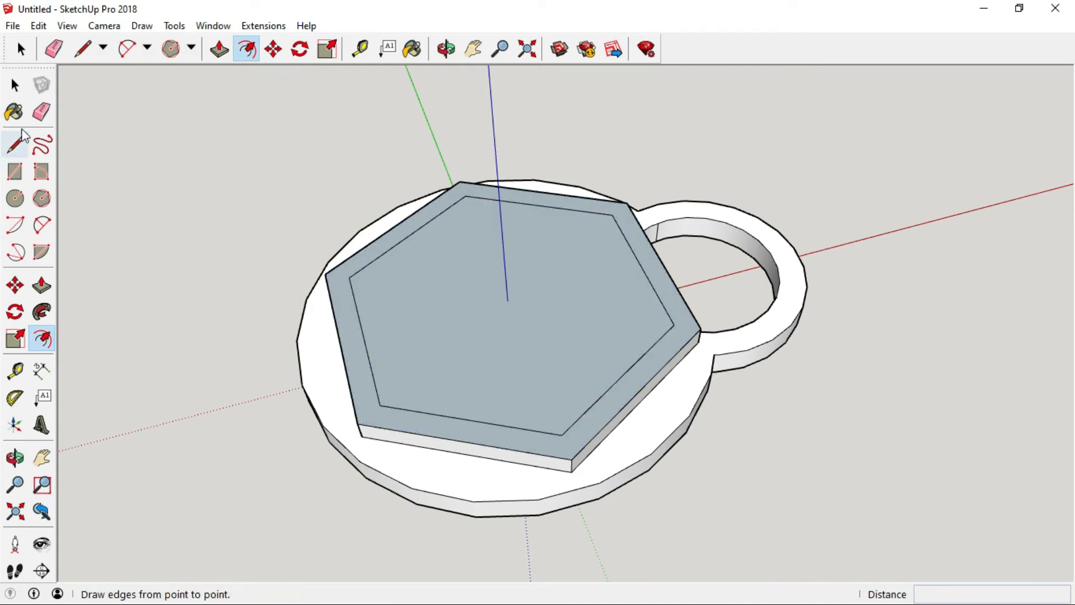
Push the inner hexagon face down 15 mm to hollow a recess inside the rim.
{"action": "left_click", "coordinate": [15, 85]}
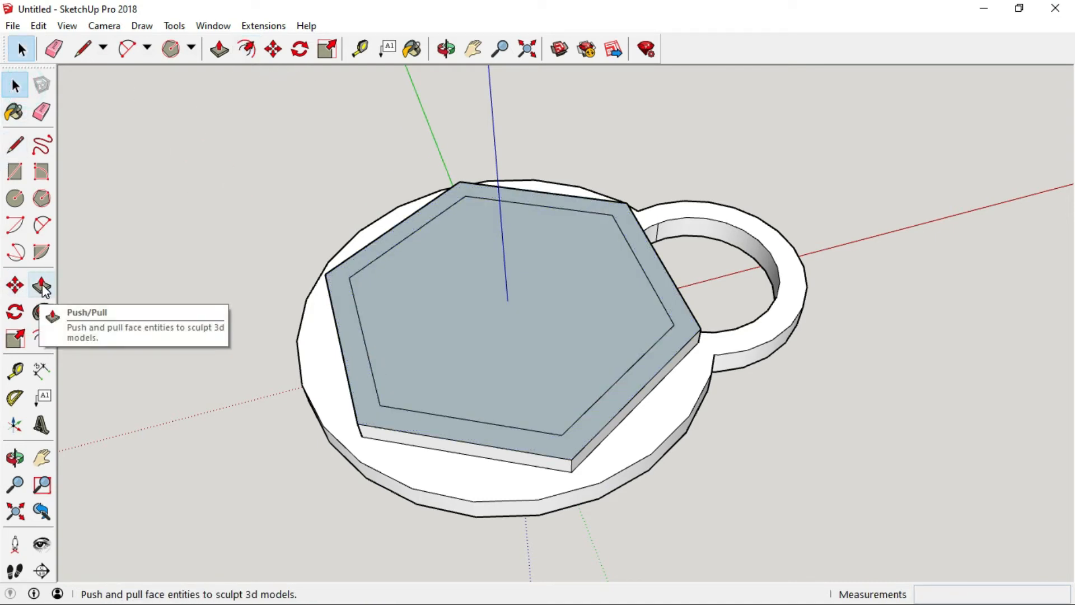
{"action": "left_click", "coordinate": [43, 287]}
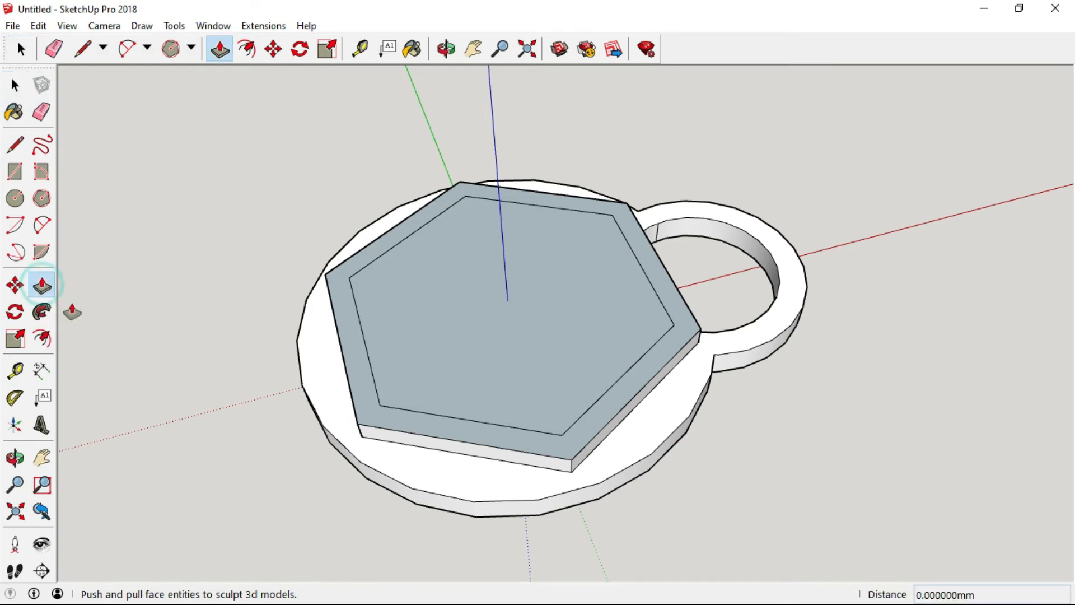
{"action": "left_click", "coordinate": [551, 332]}
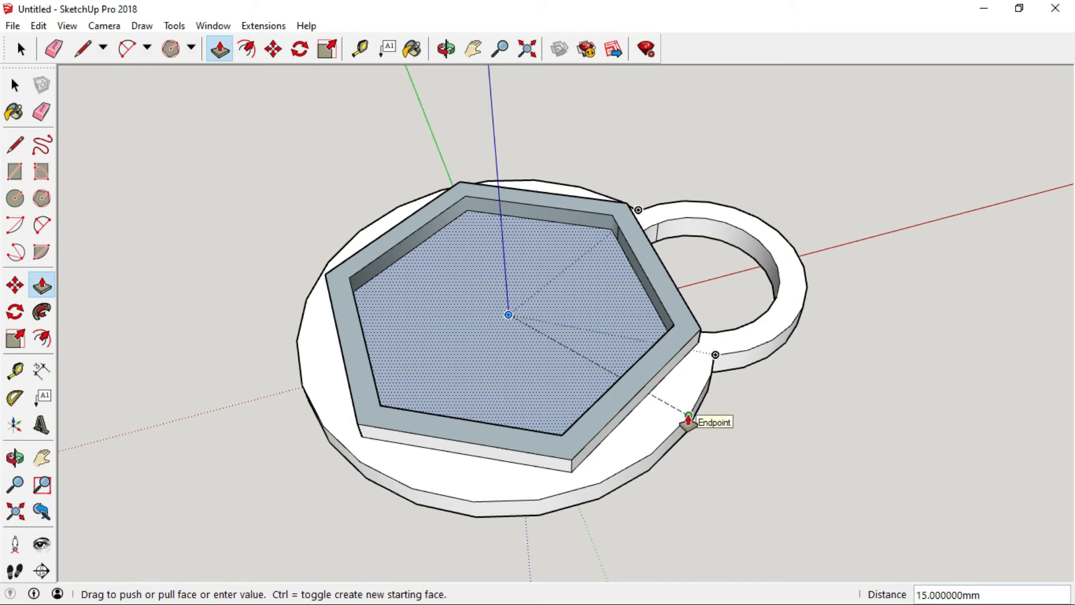
{"action": "left_click", "coordinate": [688, 419]}
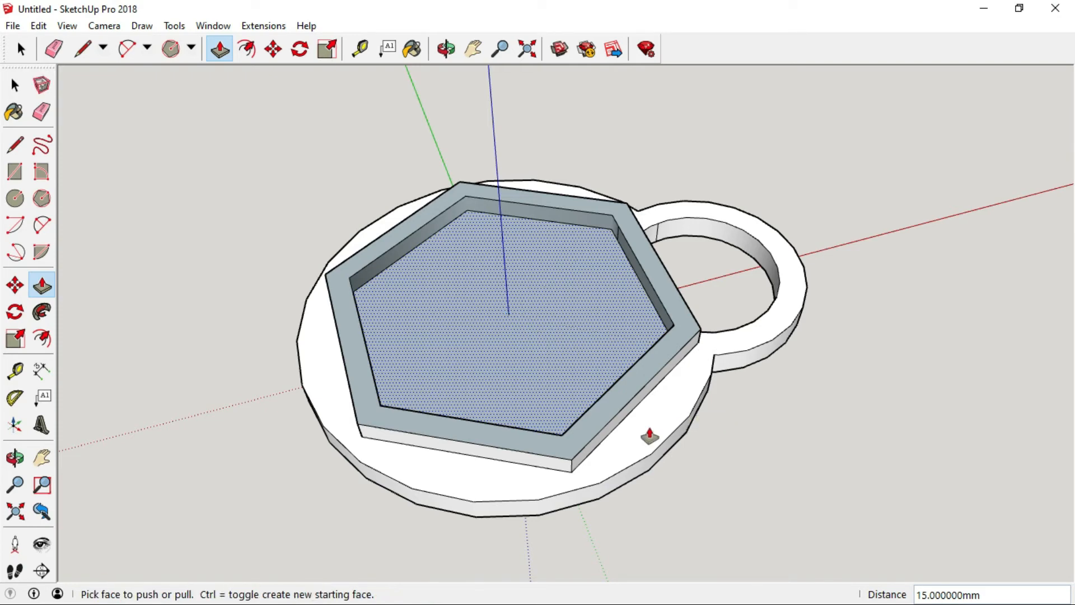
{"action": "left_click", "coordinate": [15, 85]}
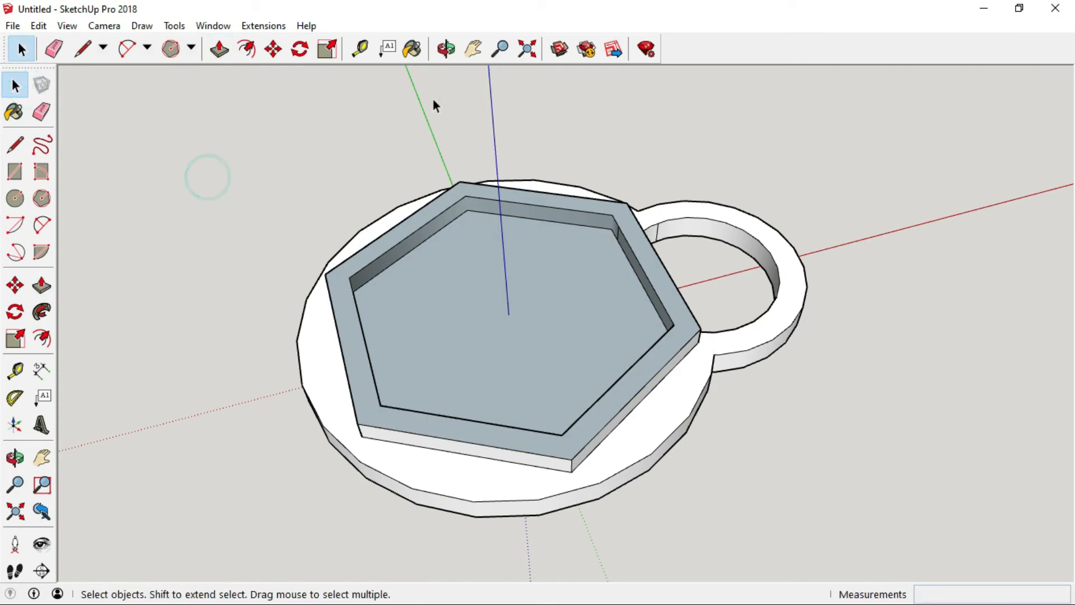
Inspect the hollowed hexagon recess and ring from different angles.
{"action": "left_click", "coordinate": [446, 48]}
{"action": "left_click_drag", "start_coordinate": [476, 101], "coordinate": [575, 412]}
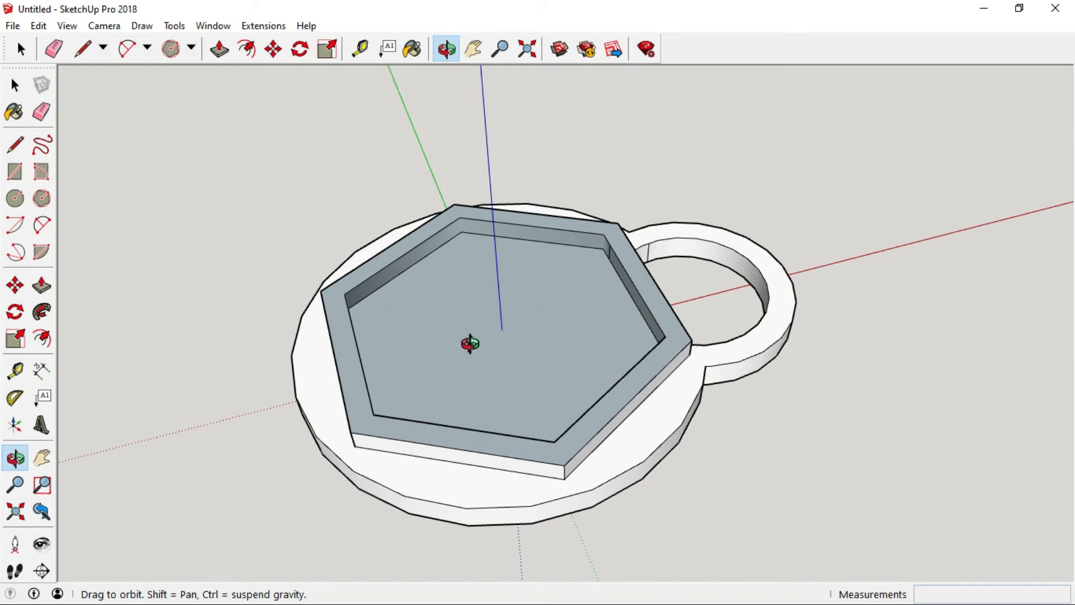
{"action": "scroll", "coordinate": [470, 343], "scroll_direction": "down", "scroll_amount": 1}
{"action": "left_click_drag", "start_coordinate": [519, 338], "coordinate": [517, 268]}
{"action": "scroll", "coordinate": [494, 322], "scroll_direction": "up", "scroll_amount": 3}
{"action": "left_click_drag", "start_coordinate": [411, 370], "coordinate": [459, 398]}
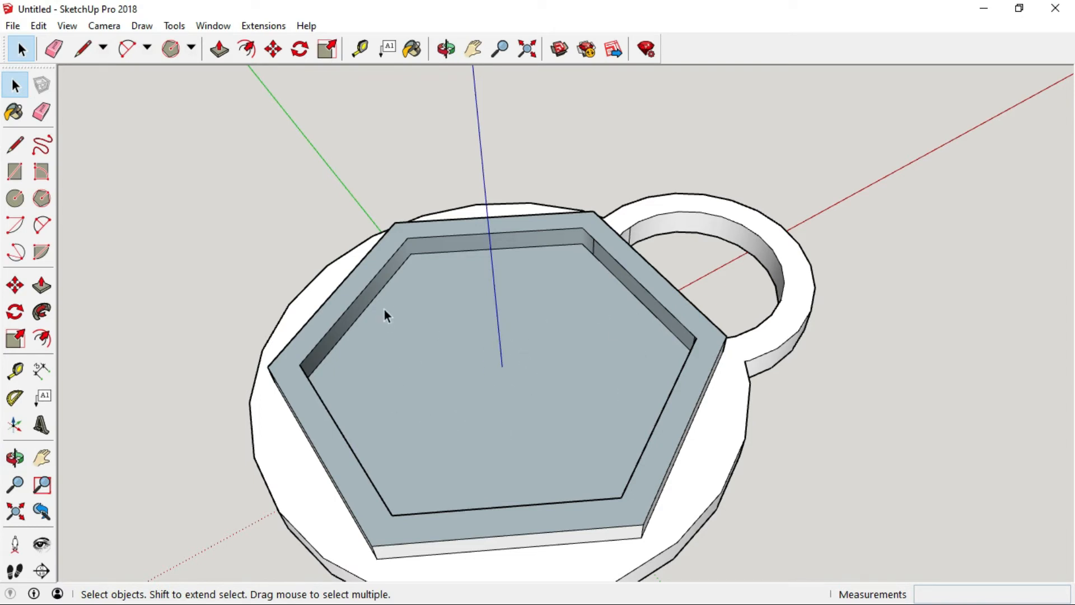
{"action": "scroll", "coordinate": [549, 364], "scroll_direction": "down", "scroll_amount": 1}
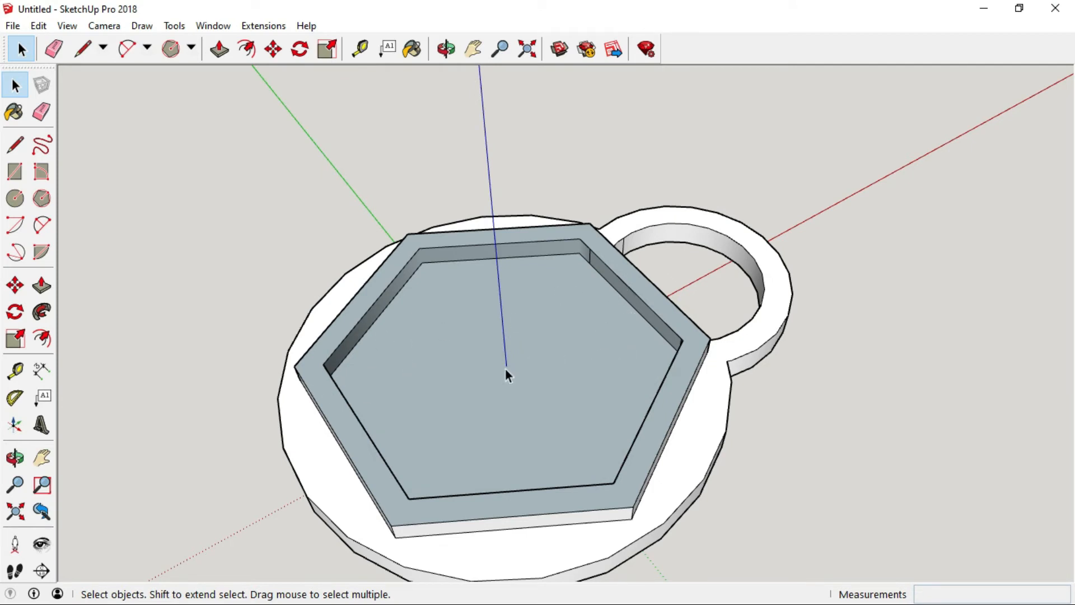
{"action": "scroll", "coordinate": [616, 333], "scroll_direction": "down", "scroll_amount": 1}
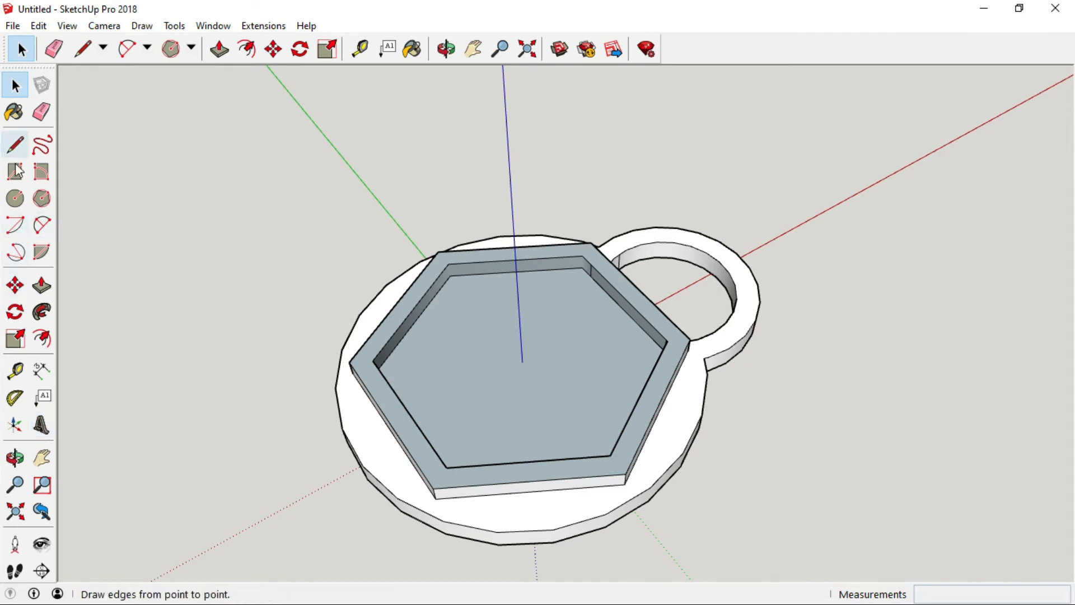
Toggle the Large Tool Set toolbar off and back on.
{"action": "left_click", "coordinate": [69, 26]}
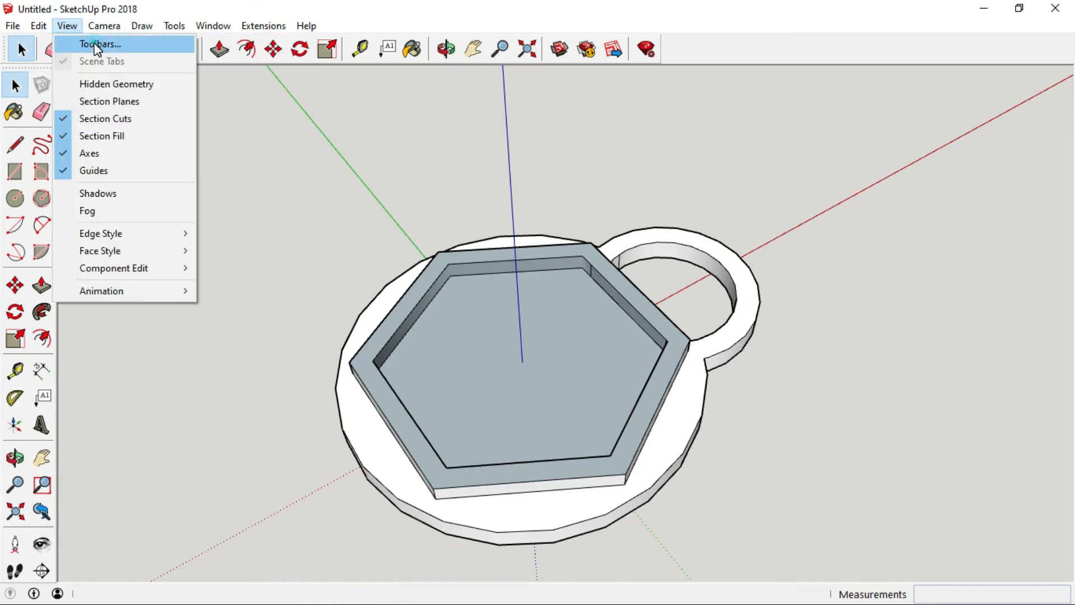
{"action": "left_click", "coordinate": [95, 42]}
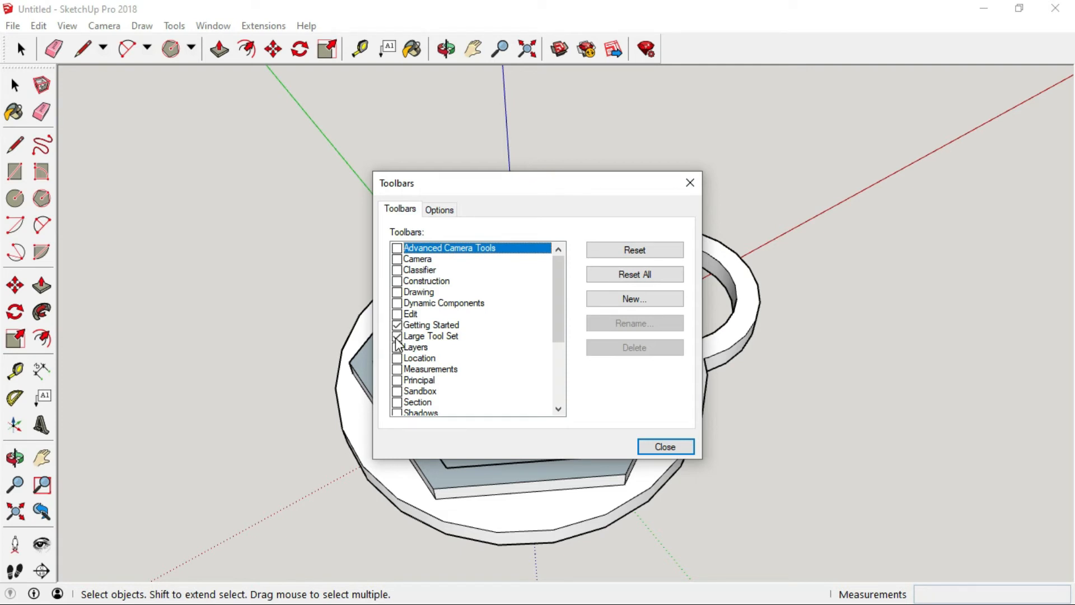
{"action": "left_click", "coordinate": [397, 336]}
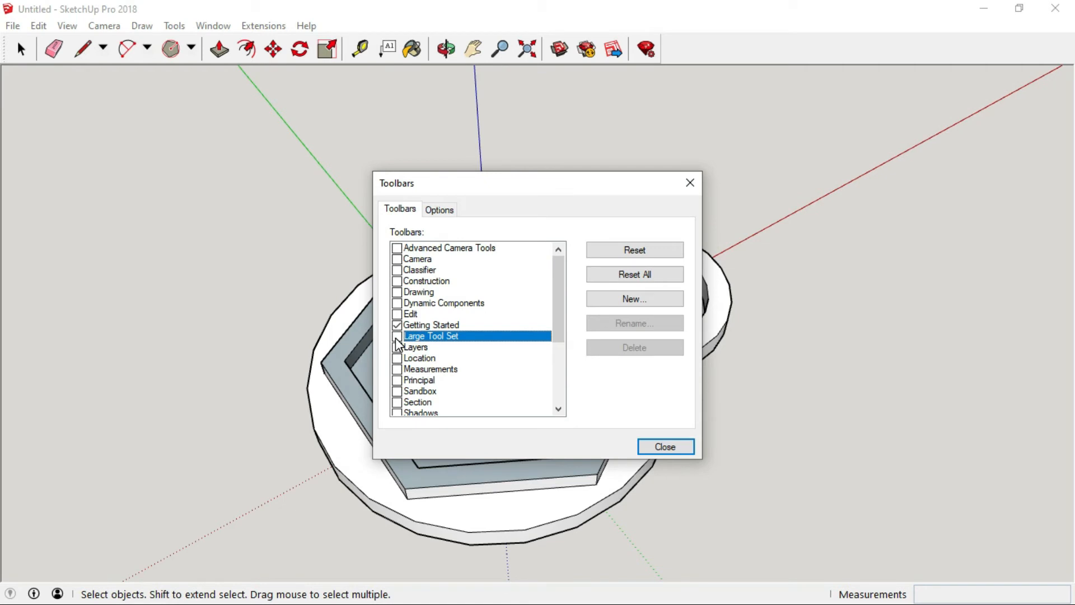
{"action": "left_click", "coordinate": [397, 336]}
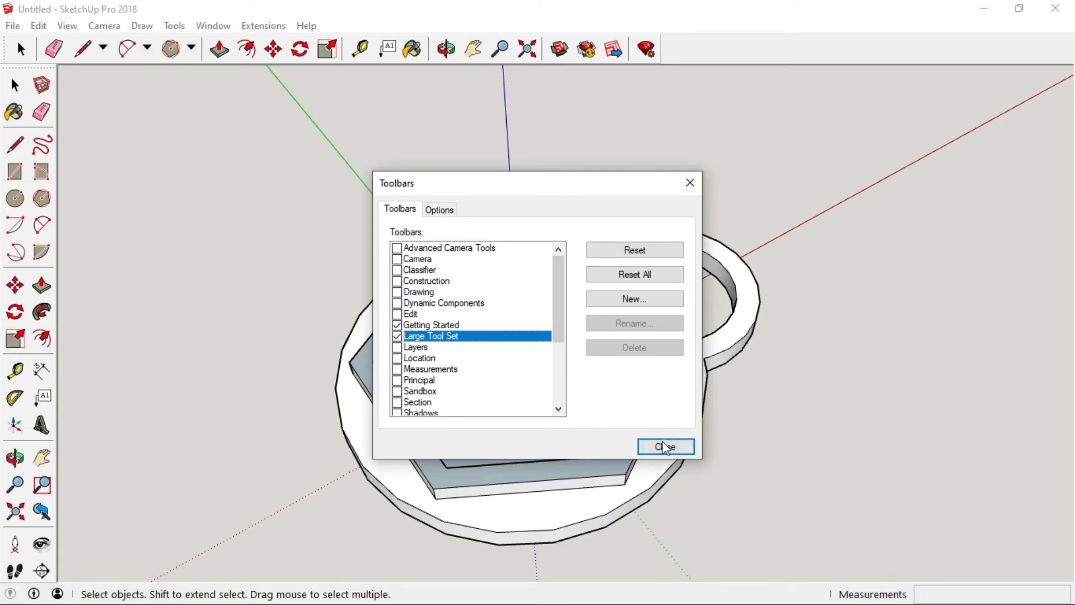
{"action": "left_click", "coordinate": [664, 447]}
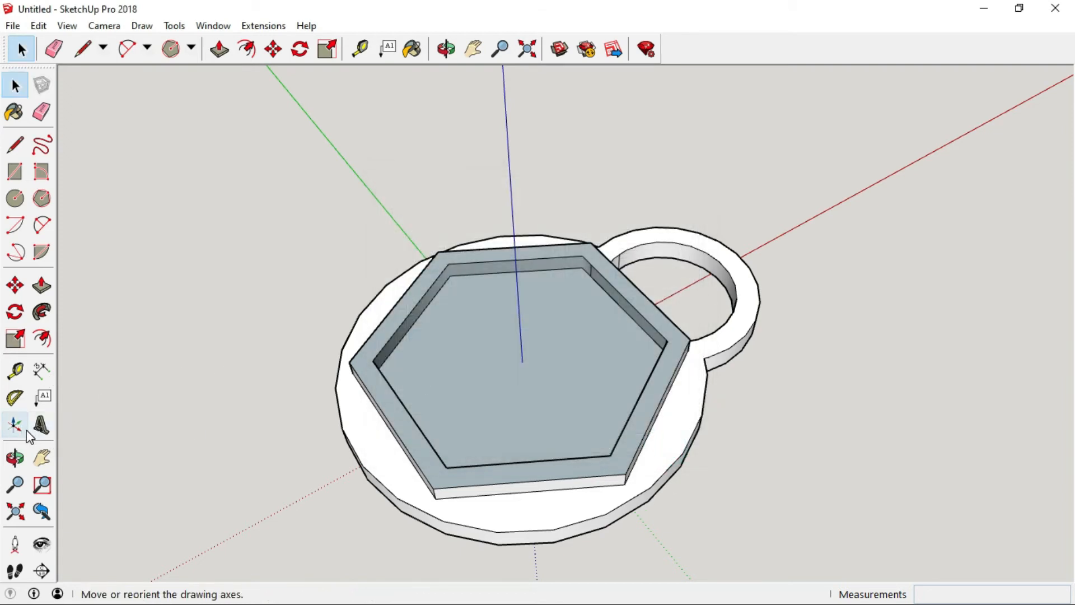
Open 3D Text for the recess floor and enter the letter M with height 150 and extrusion 200.
{"action": "left_click", "coordinate": [16, 84]}
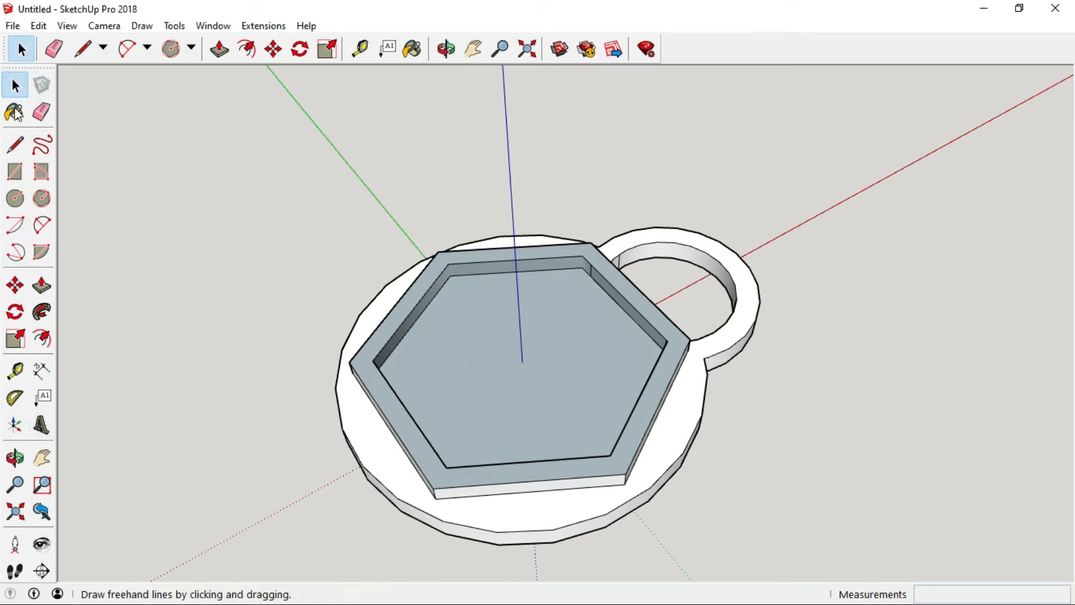
{"action": "left_click", "coordinate": [479, 369]}
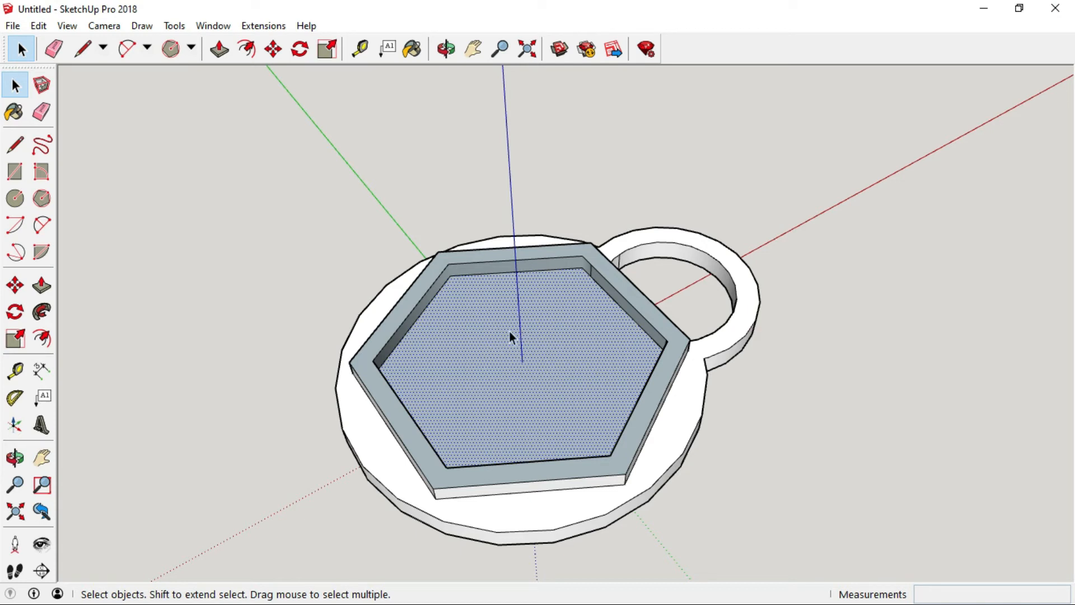
{"action": "left_click", "coordinate": [42, 425]}
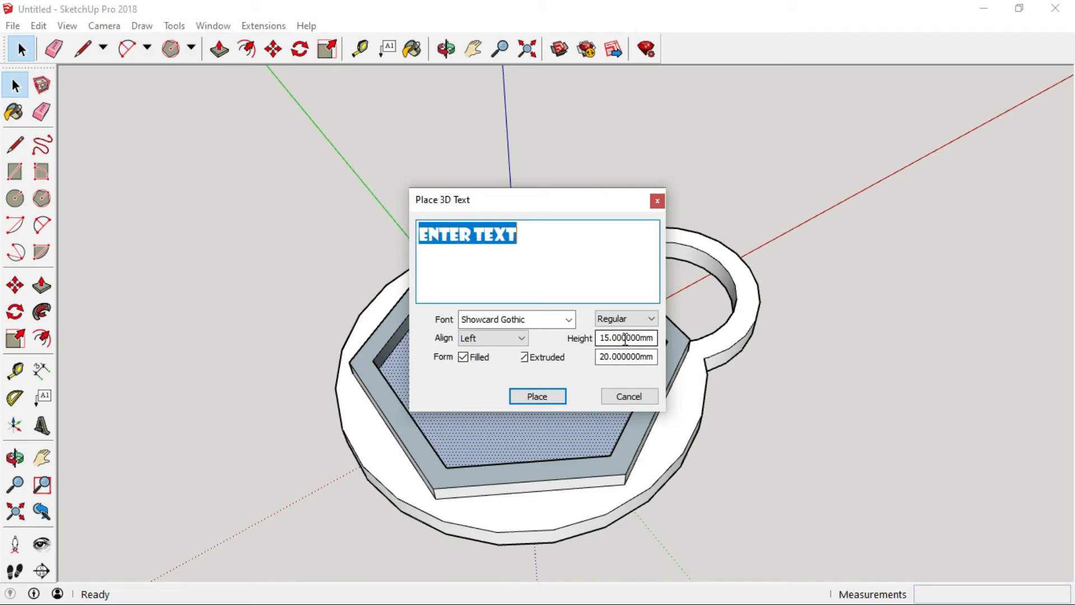
{"action": "left_click_drag", "start_coordinate": [600, 357], "coordinate": [656, 360]}
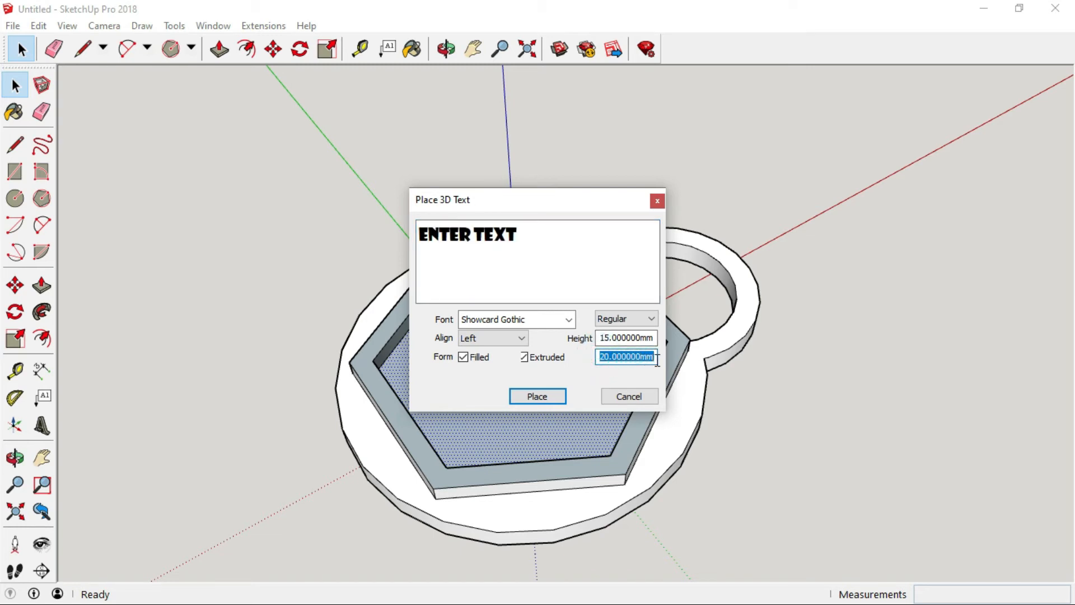
{"action": "type", "text": "200"}
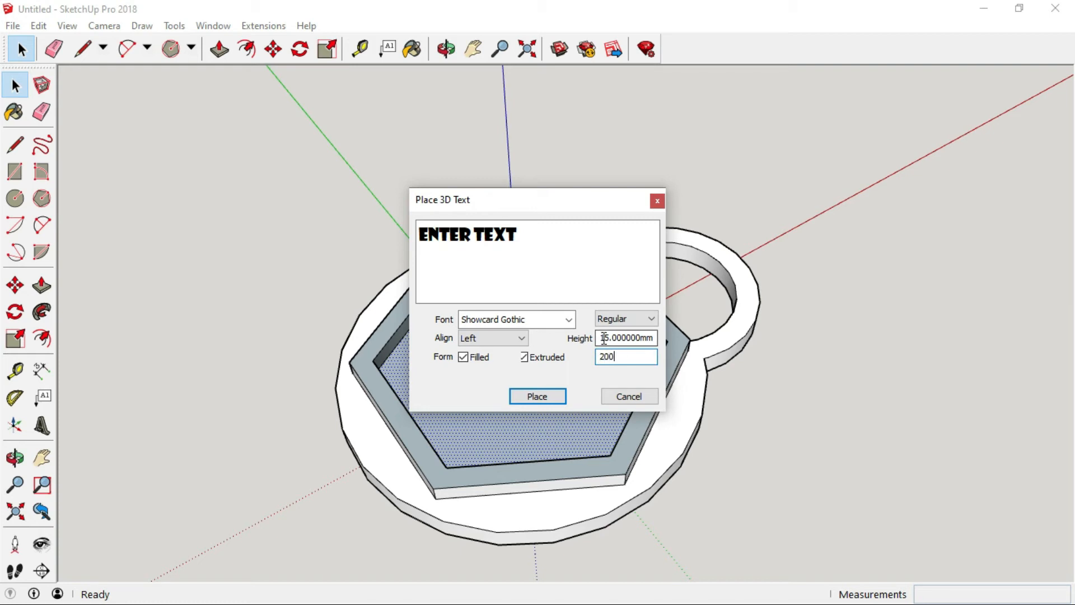
{"action": "left_click_drag", "start_coordinate": [601, 338], "coordinate": [654, 338]}
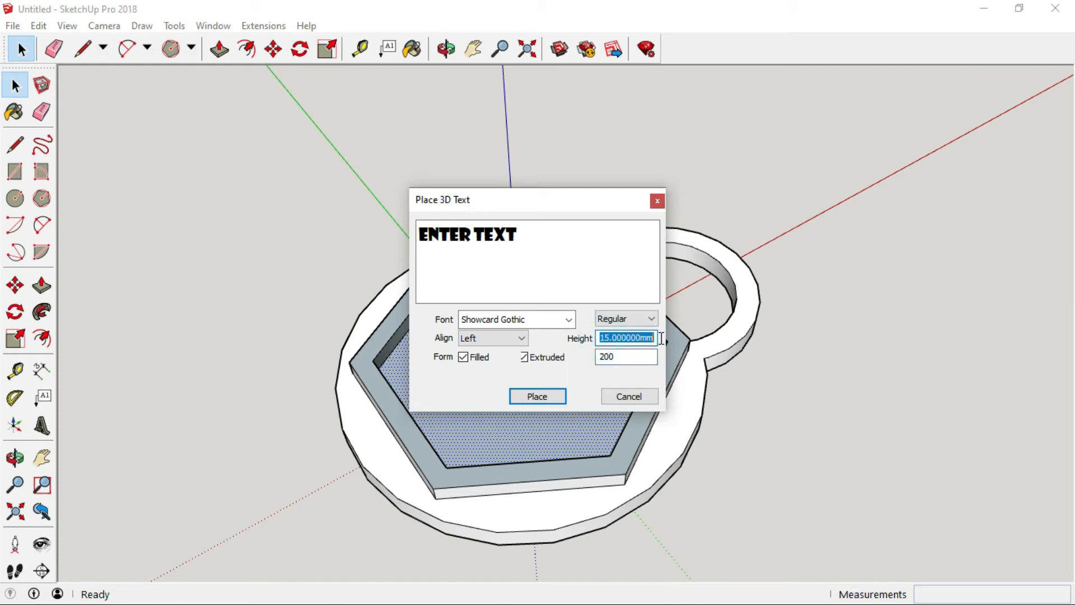
{"action": "type", "text": "150"}
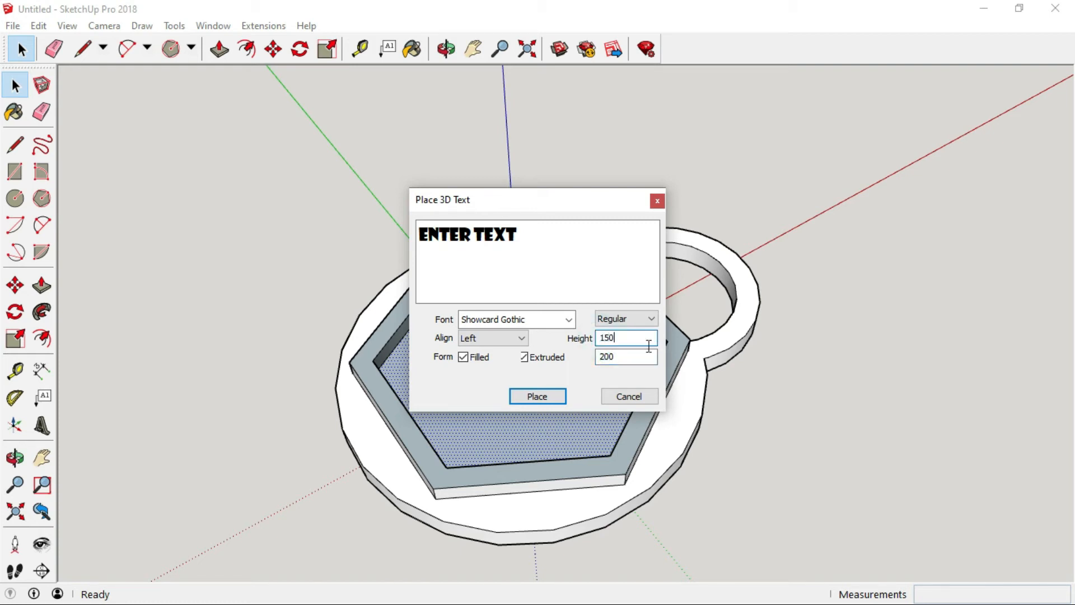
{"action": "left_click_drag", "start_coordinate": [526, 235], "coordinate": [424, 250]}
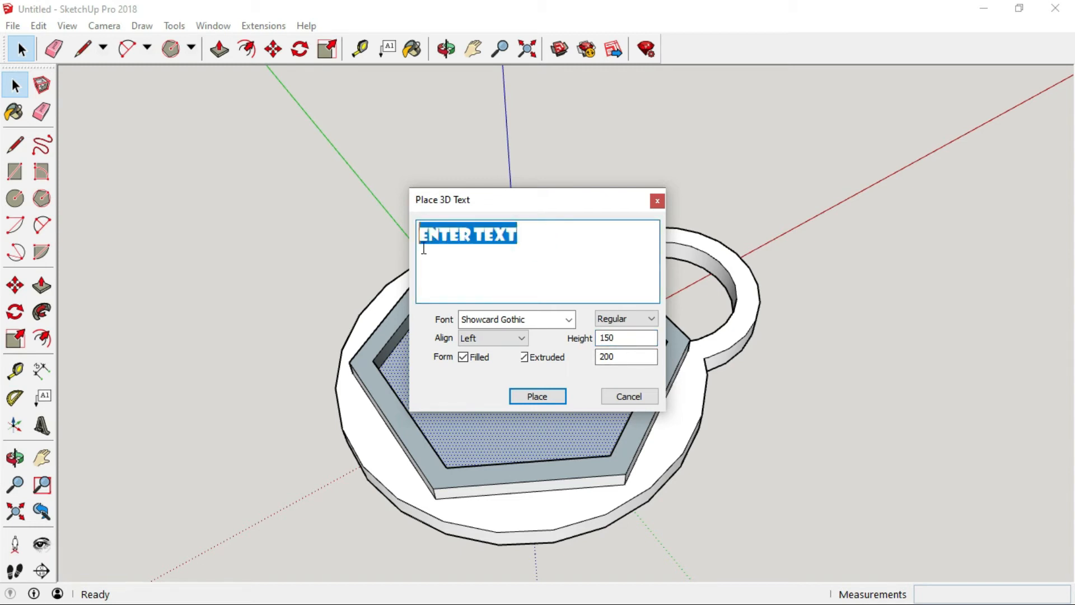
{"action": "type", "text": "M"}
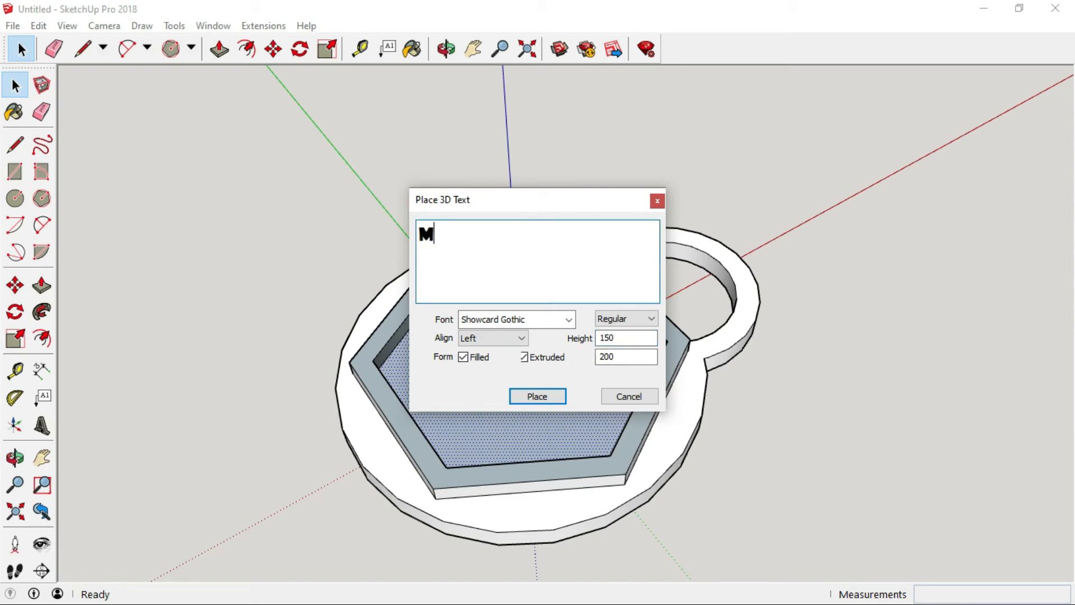
Browse the font list for the 3D text lettering.
{"action": "left_click", "coordinate": [569, 320]}
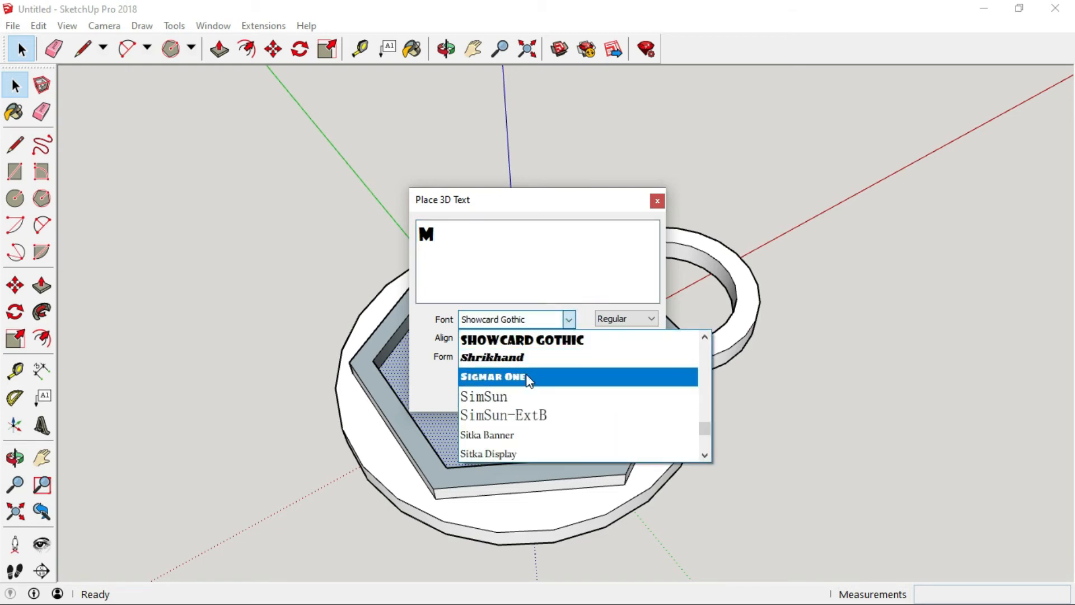
{"action": "scroll", "coordinate": [556, 412], "scroll_direction": "down", "scroll_amount": 3}
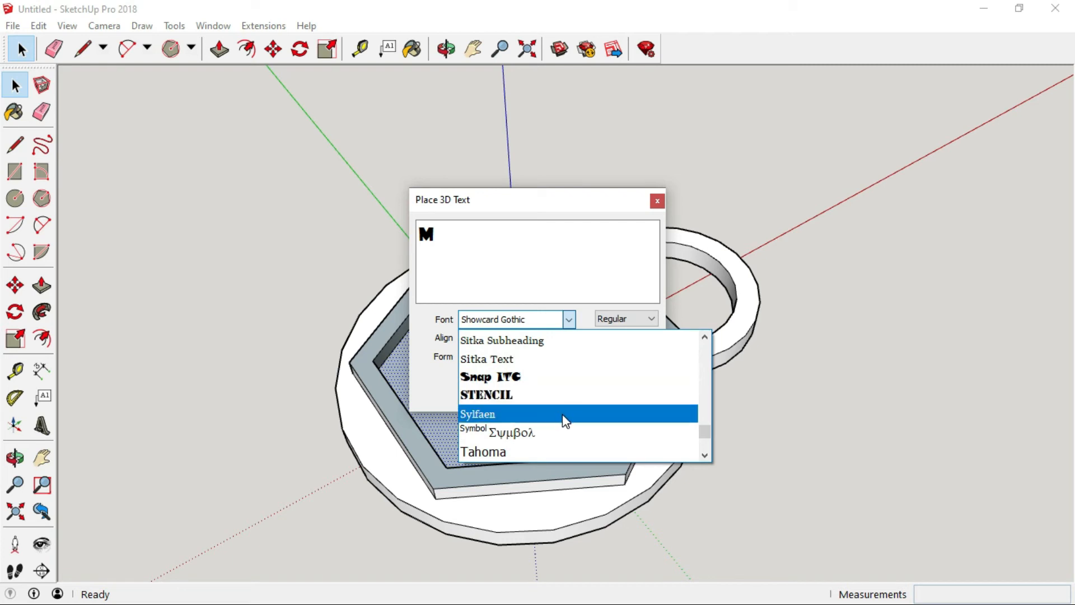
{"action": "scroll", "coordinate": [574, 371], "scroll_direction": "up", "scroll_amount": 1}
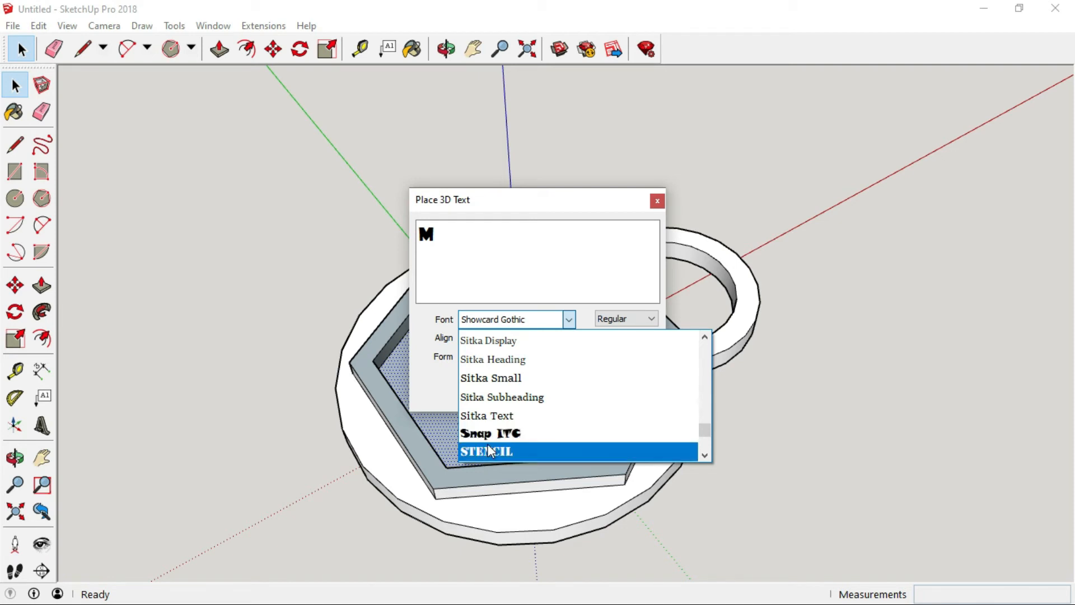
{"action": "scroll", "coordinate": [526, 379], "scroll_direction": "up", "scroll_amount": 1}
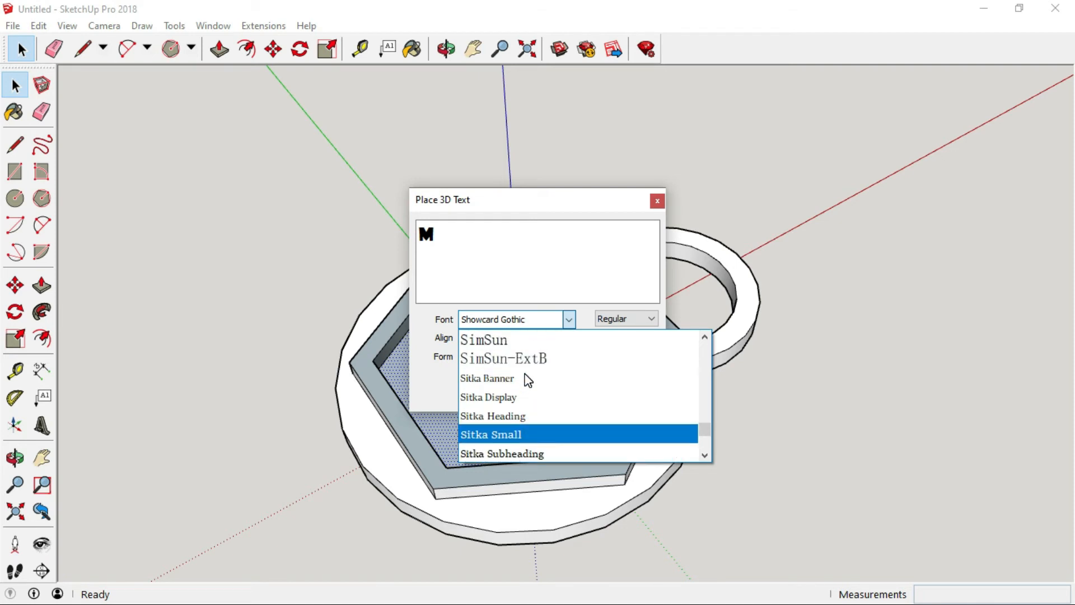
{"action": "scroll", "coordinate": [527, 378], "scroll_direction": "up", "scroll_amount": 1}
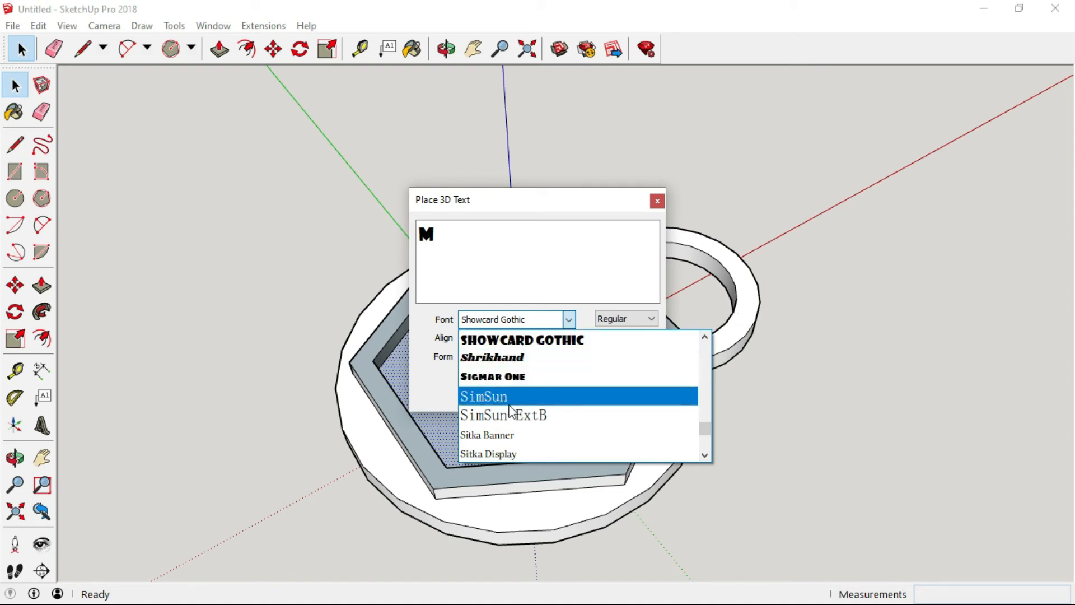
{"action": "scroll", "coordinate": [504, 417], "scroll_direction": "down", "scroll_amount": 3}
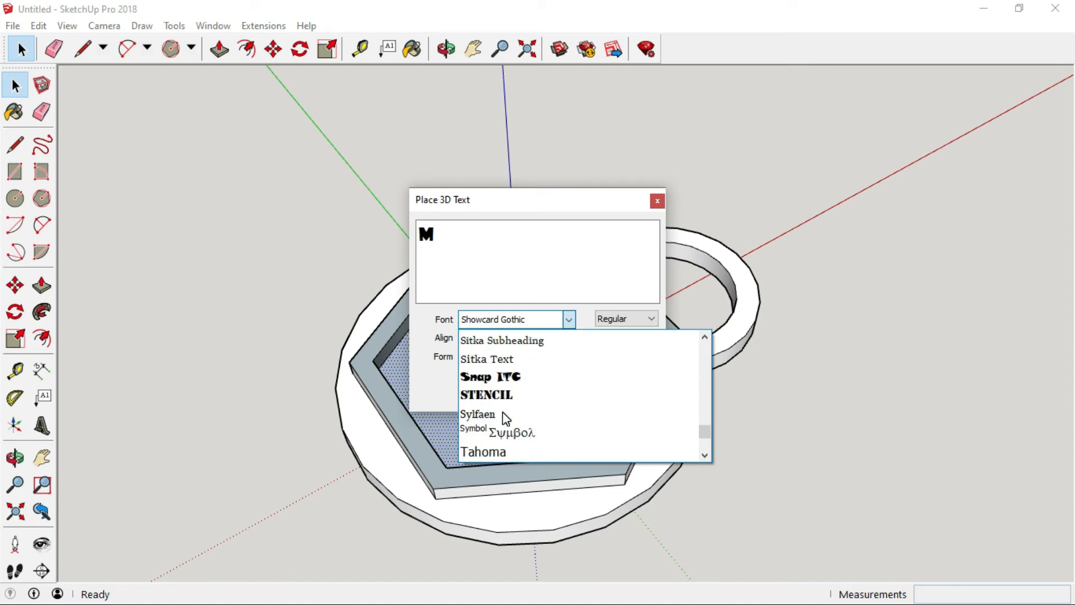
{"action": "scroll", "coordinate": [510, 414], "scroll_direction": "down", "scroll_amount": 1}
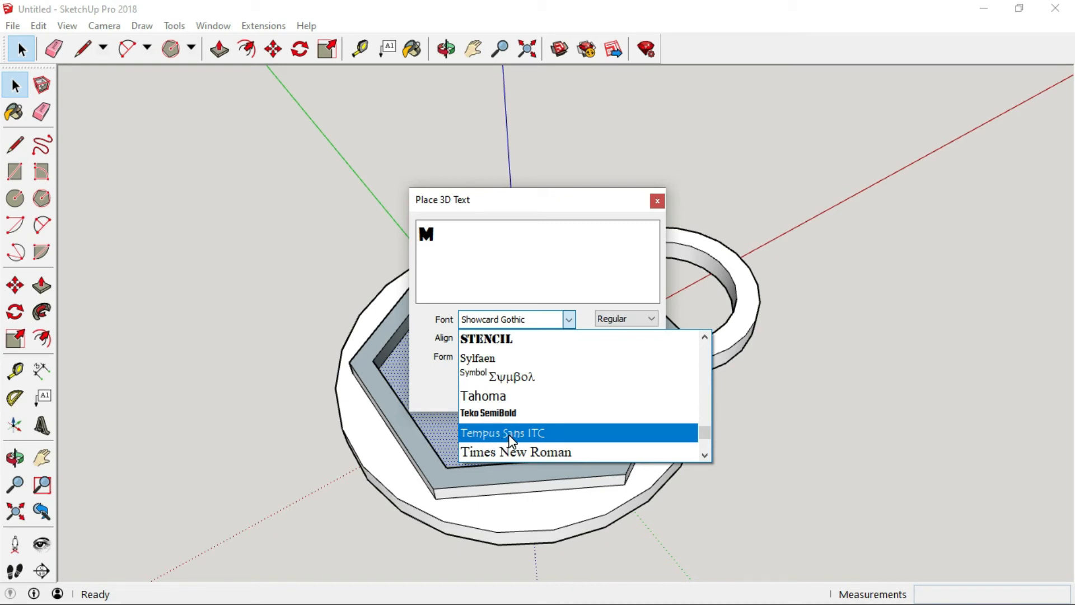
{"action": "scroll", "coordinate": [509, 440], "scroll_direction": "down", "scroll_amount": 1}
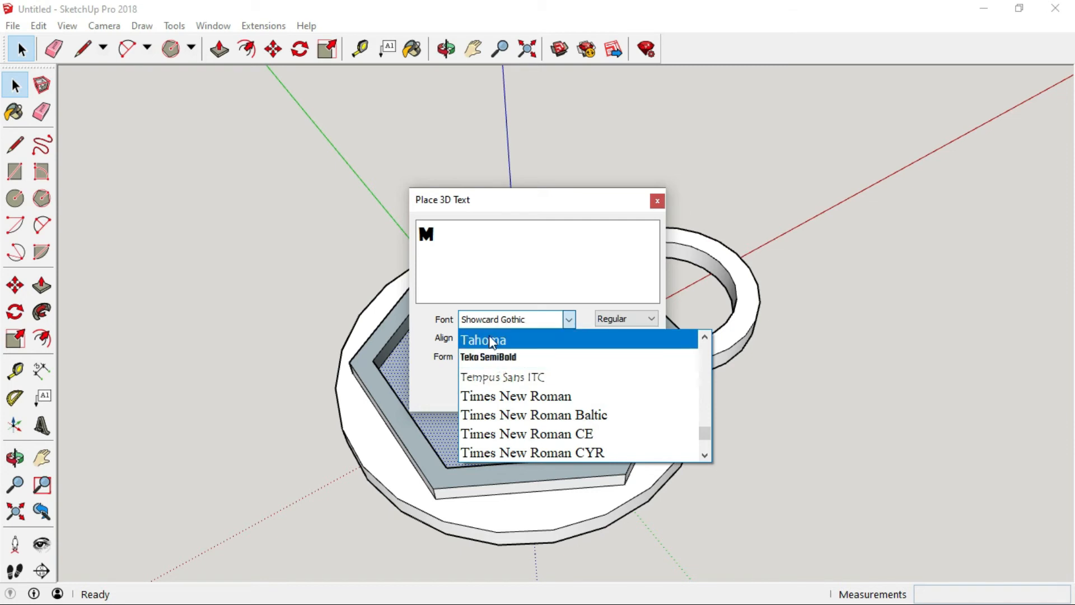
{"action": "left_click", "coordinate": [530, 319]}
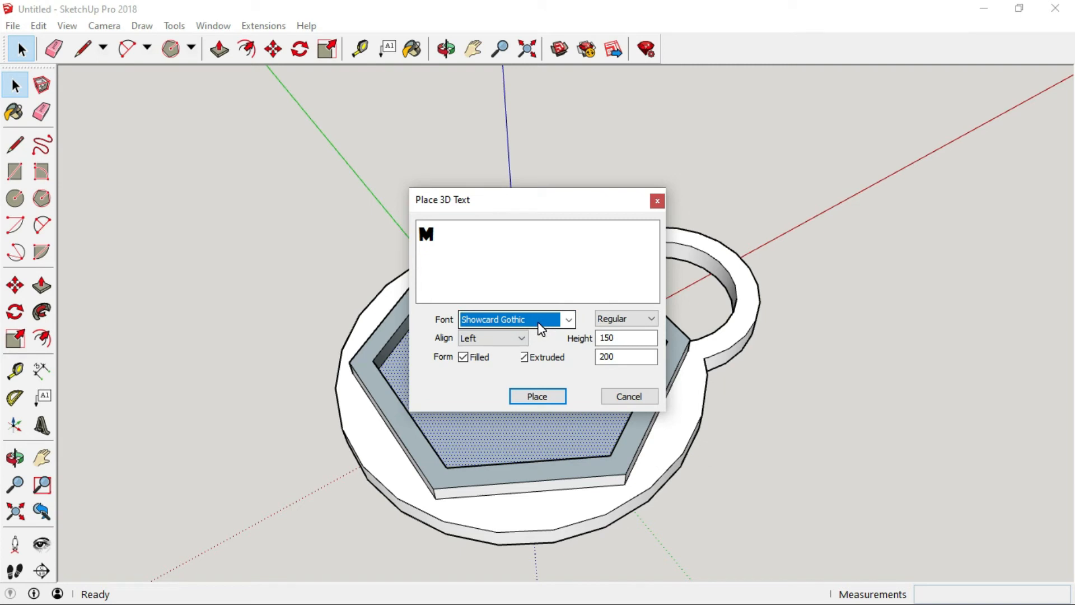
Center-align the text and place the extruded M inside the hexagon recess.
{"action": "left_click", "coordinate": [521, 338]}
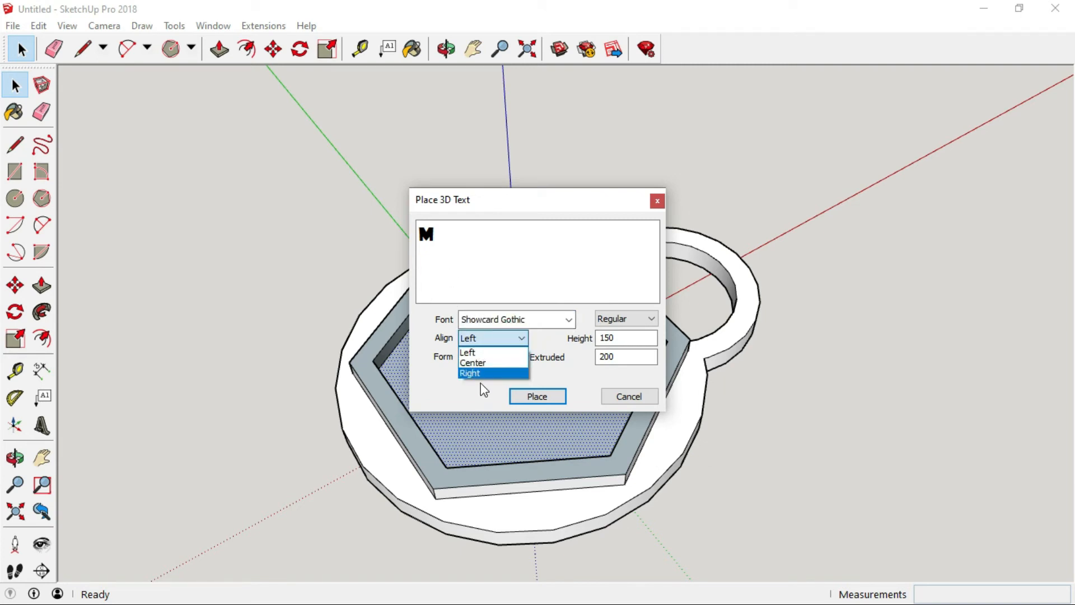
{"action": "left_click", "coordinate": [472, 364]}
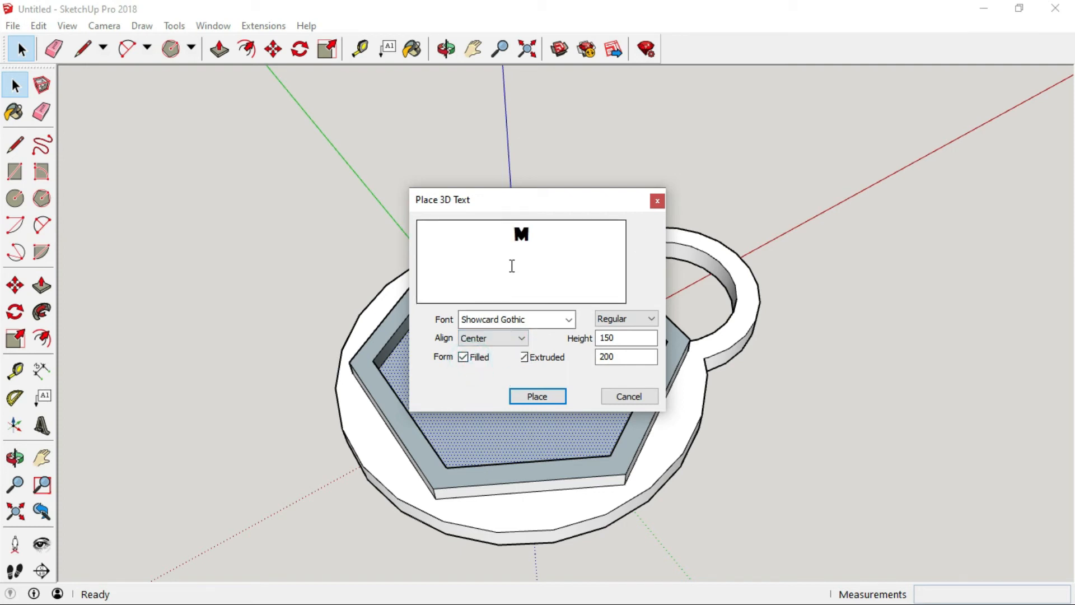
{"action": "left_click", "coordinate": [617, 319]}
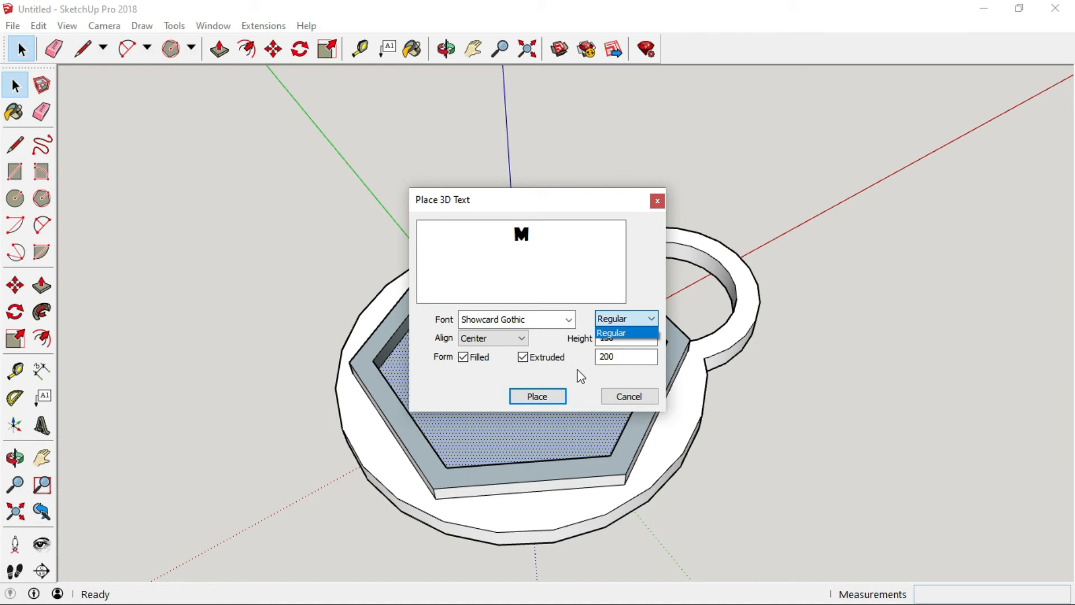
{"action": "left_click", "coordinate": [535, 398]}
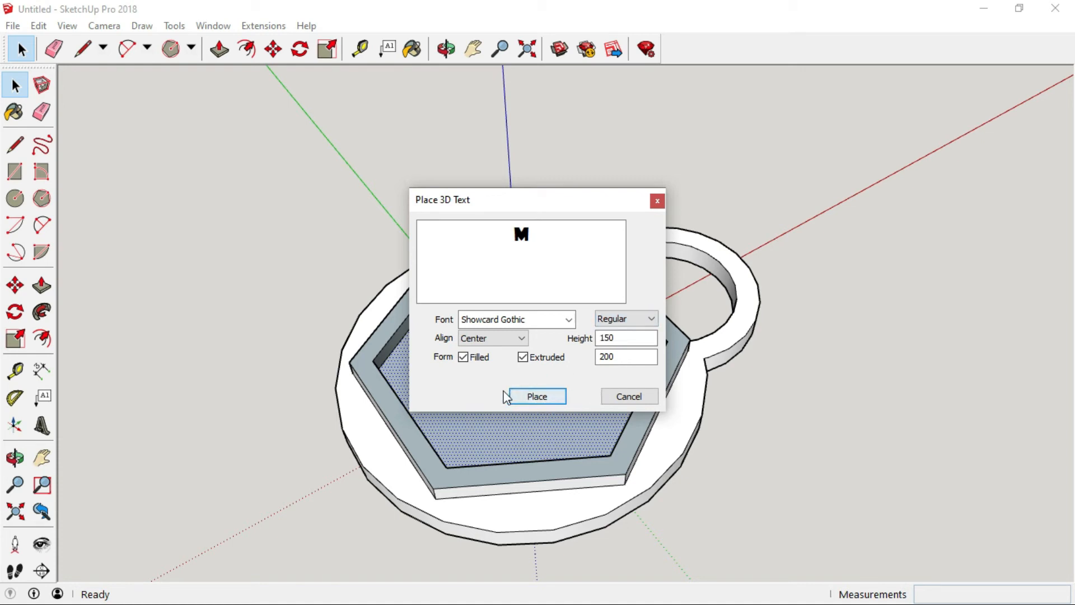
{"action": "left_click", "coordinate": [537, 398]}
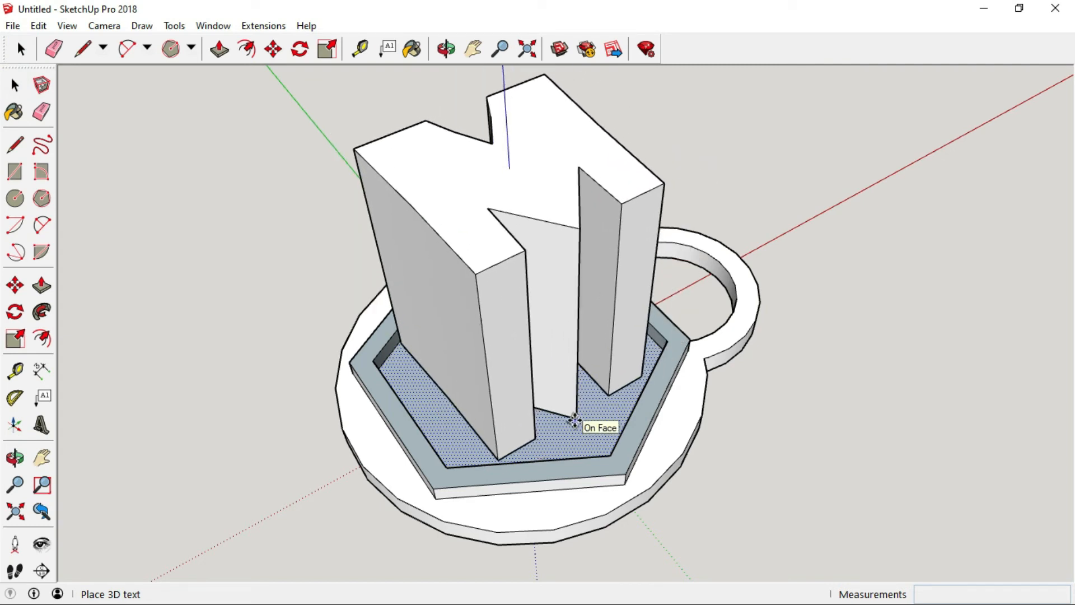
{"action": "left_click", "coordinate": [575, 421]}
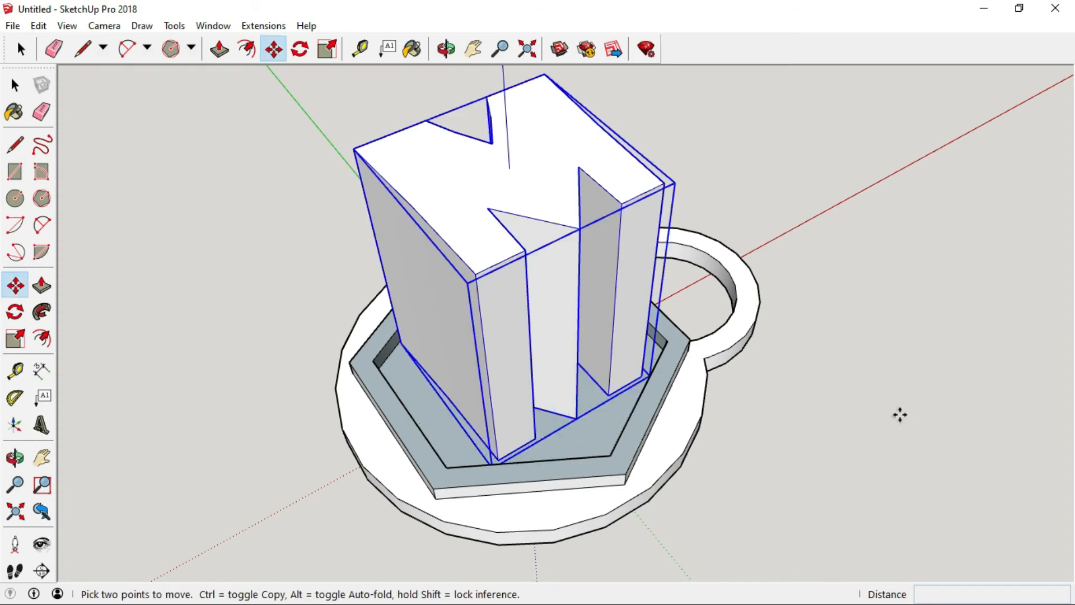
Rotate the M text about its centre to line up with the hexagon.
{"action": "scroll", "coordinate": [891, 389], "scroll_direction": "down", "scroll_amount": 1}
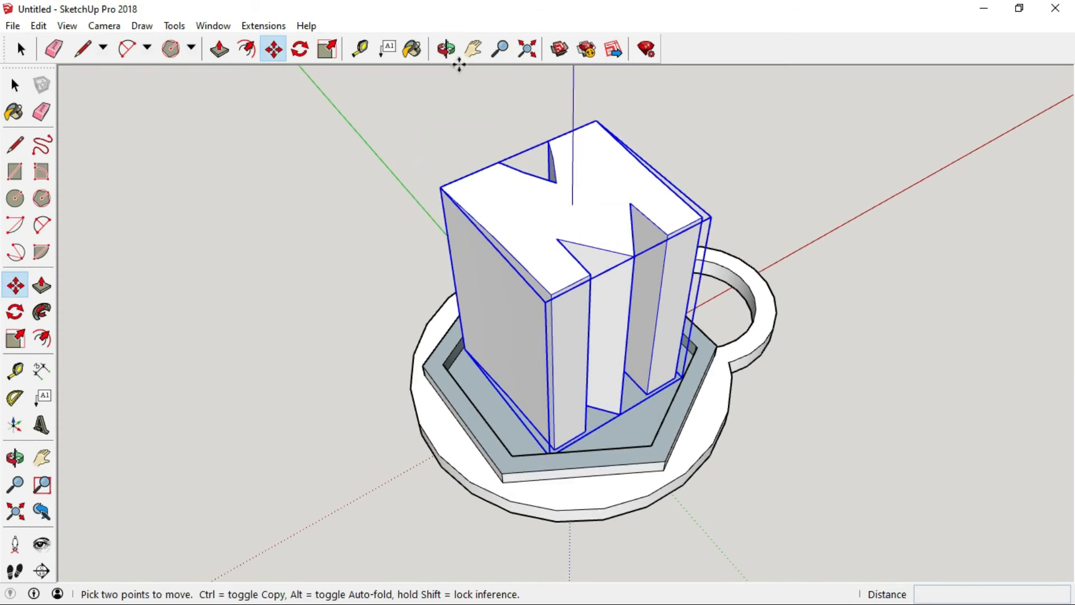
{"action": "left_click", "coordinate": [447, 49]}
{"action": "left_click_drag", "start_coordinate": [538, 259], "coordinate": [913, 465]}
{"action": "left_click_drag", "start_coordinate": [340, 399], "coordinate": [403, 499]}
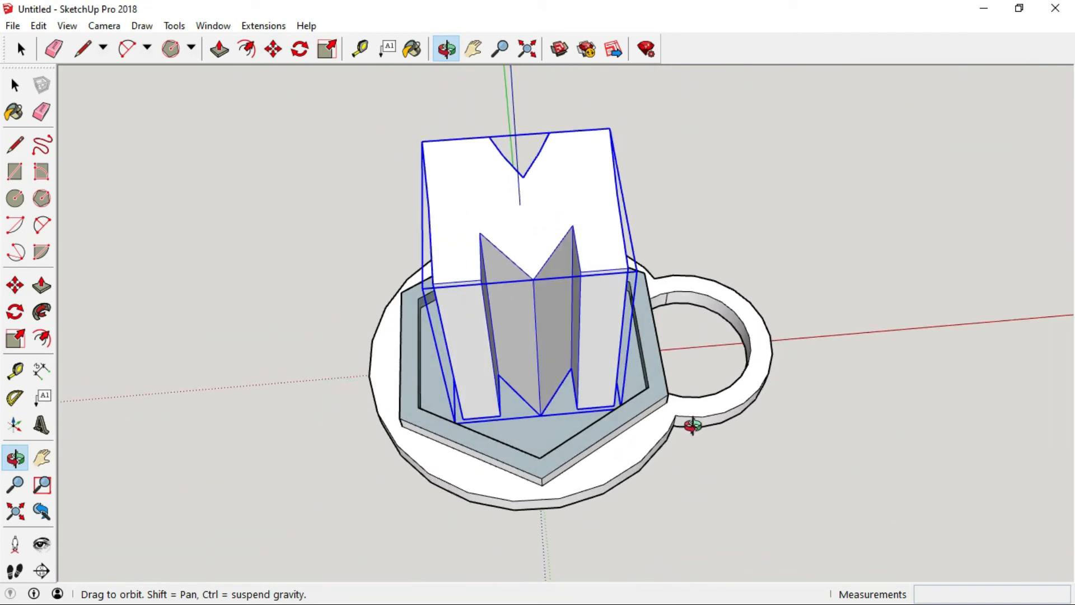
{"action": "left_click_drag", "start_coordinate": [775, 468], "coordinate": [792, 516]}
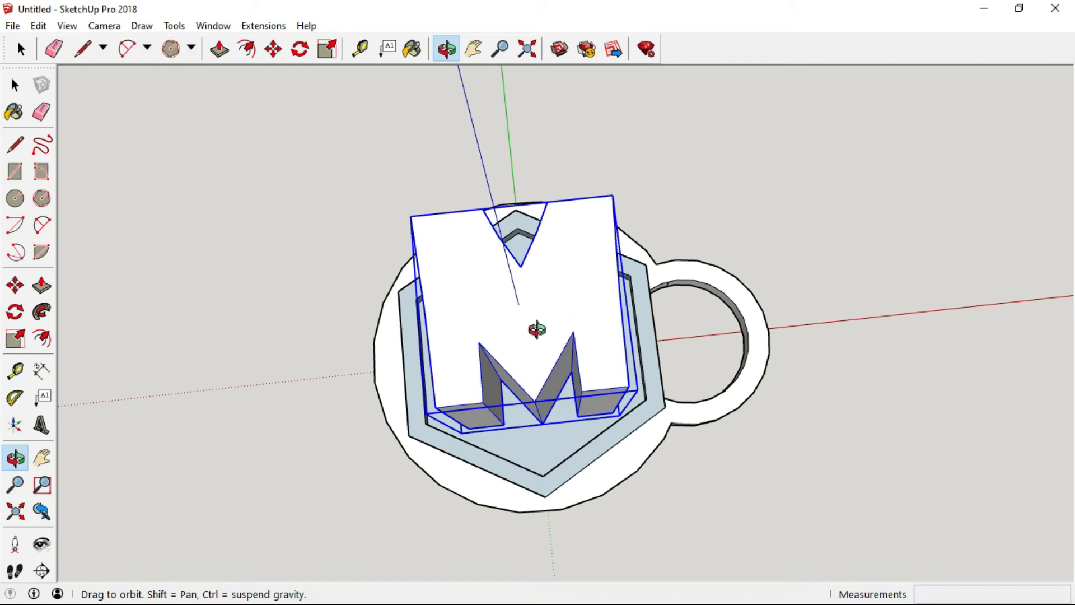
{"action": "left_click", "coordinate": [18, 318]}
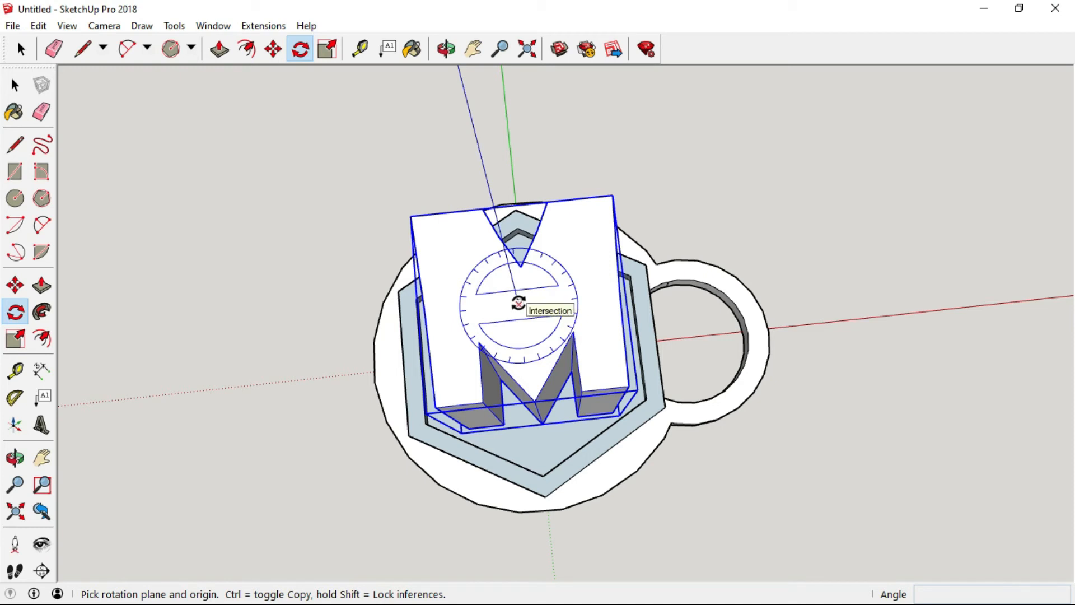
{"action": "left_click", "coordinate": [518, 303]}
{"action": "left_click", "coordinate": [519, 303]}
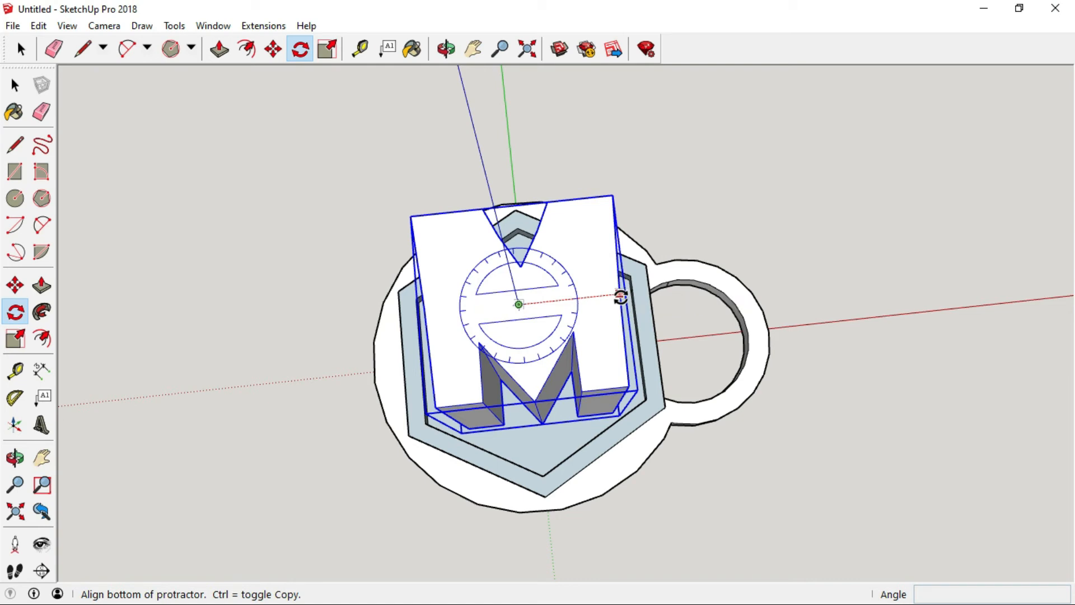
{"action": "left_click", "coordinate": [619, 296]}
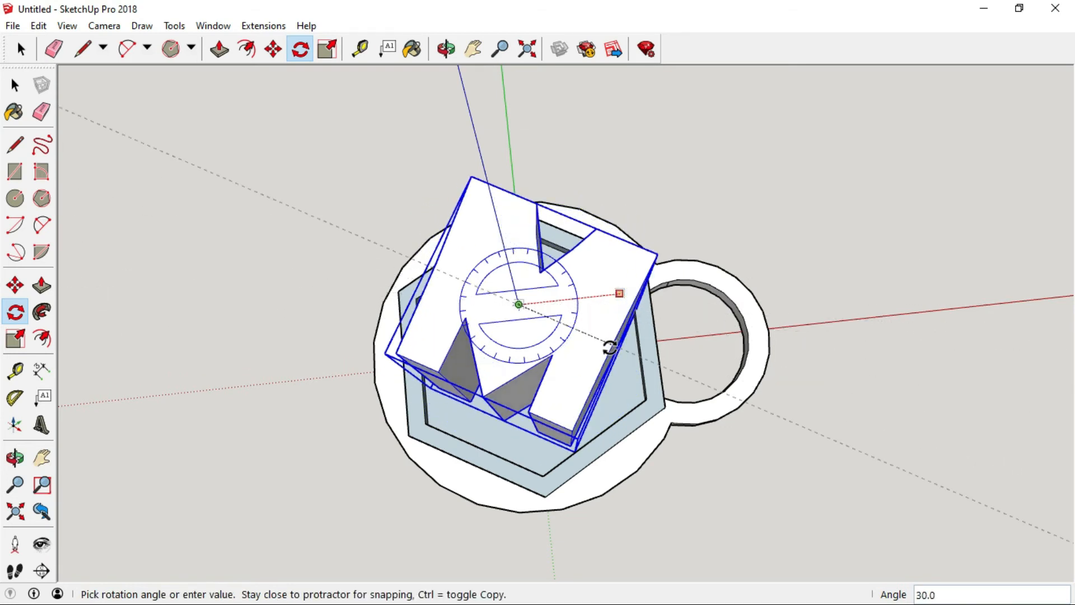
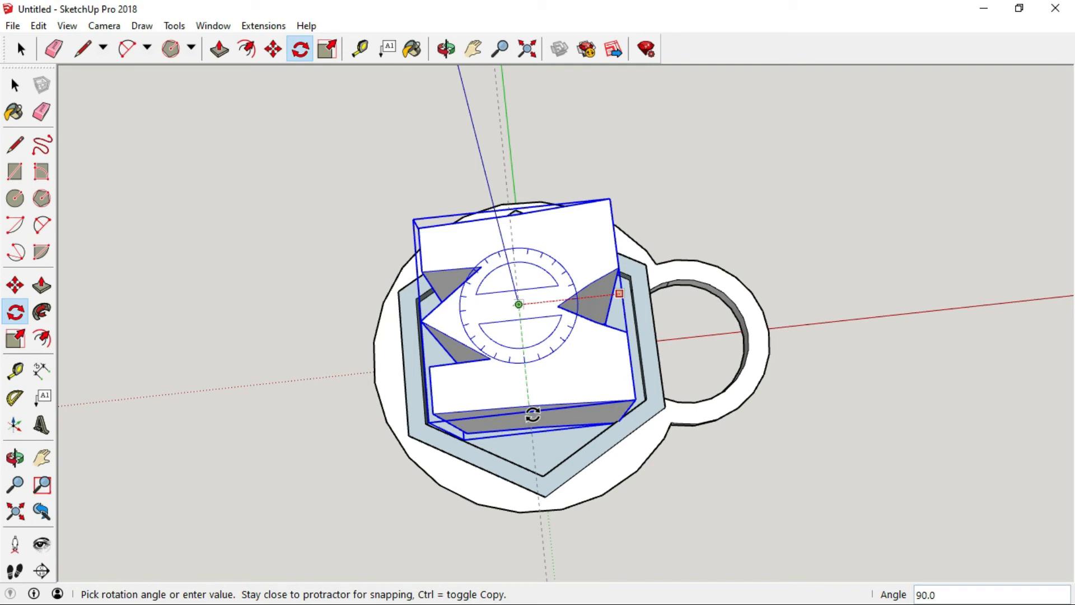
Finish rotating the M, then scale it down vertically to about 0.07 of its height so it sits low in the recess.
{"action": "left_click", "coordinate": [532, 414]}
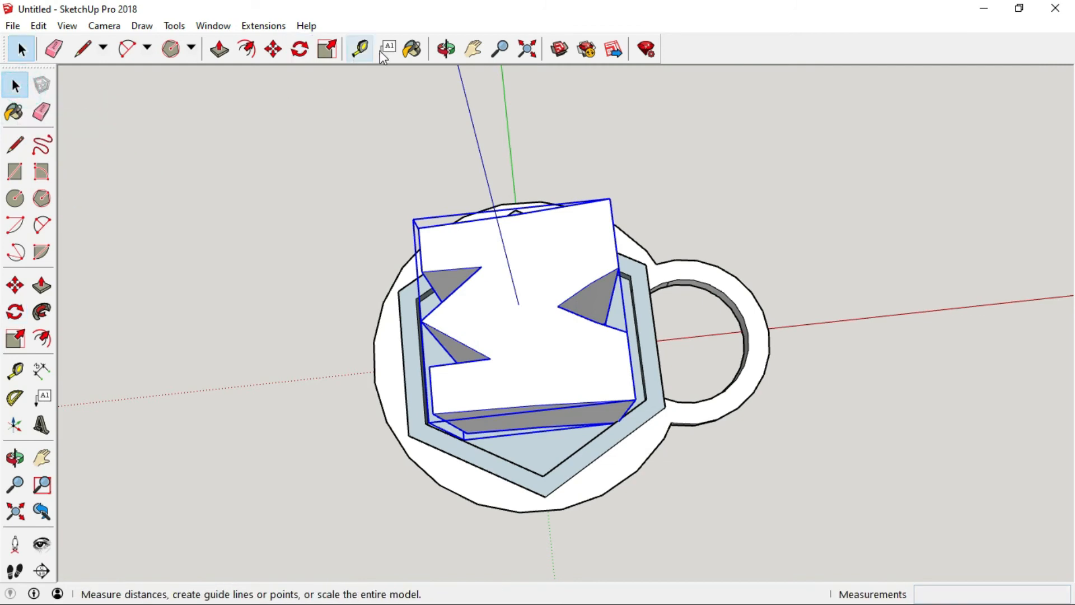
{"action": "left_click", "coordinate": [446, 49]}
{"action": "left_click_drag", "start_coordinate": [472, 486], "coordinate": [471, 260]}
{"action": "left_click_drag", "start_coordinate": [470, 343], "coordinate": [549, 246]}
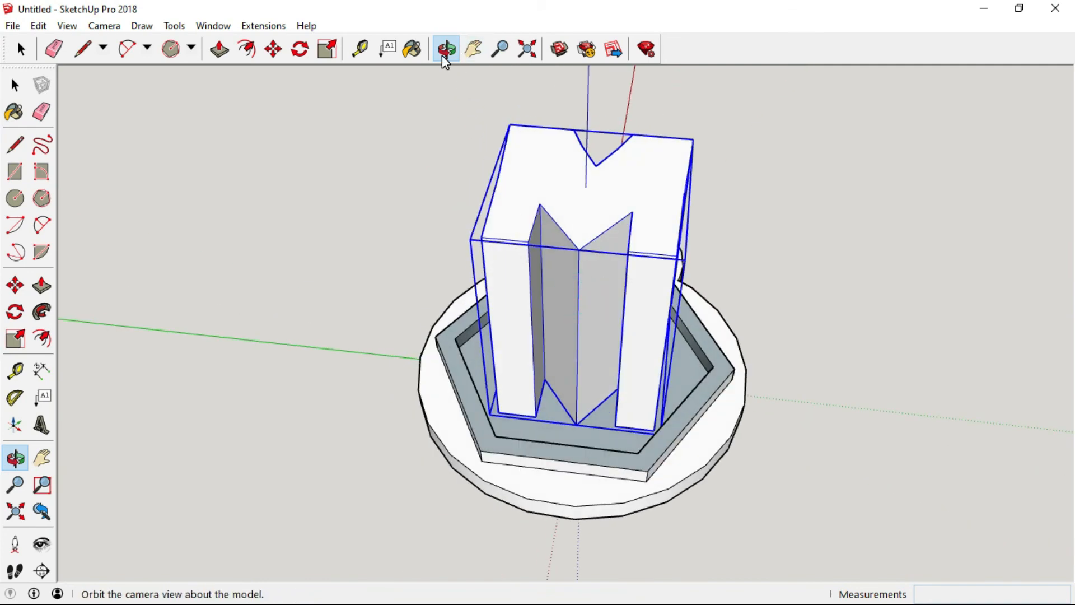
{"action": "left_click_drag", "start_coordinate": [514, 287], "coordinate": [664, 492]}
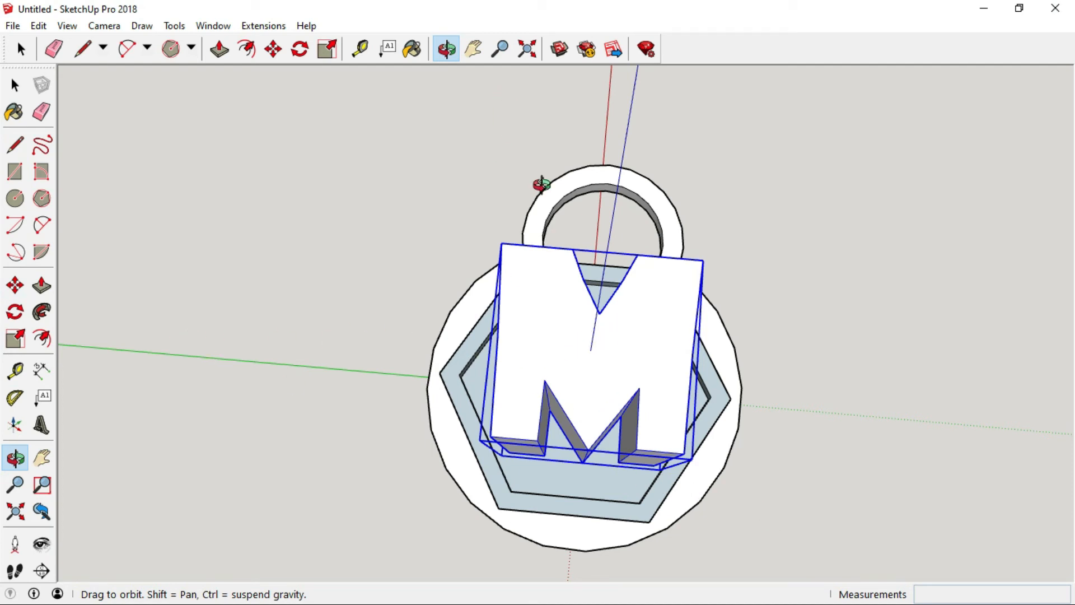
{"action": "left_click_drag", "start_coordinate": [730, 339], "coordinate": [797, 386]}
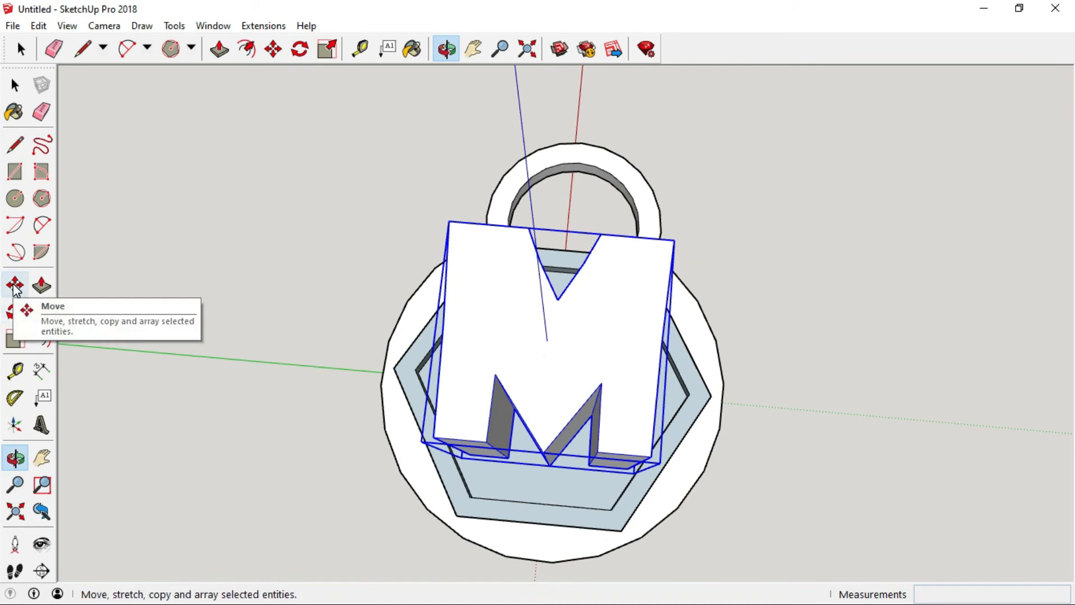
{"action": "left_click_drag", "start_coordinate": [765, 407], "coordinate": [473, 308]}
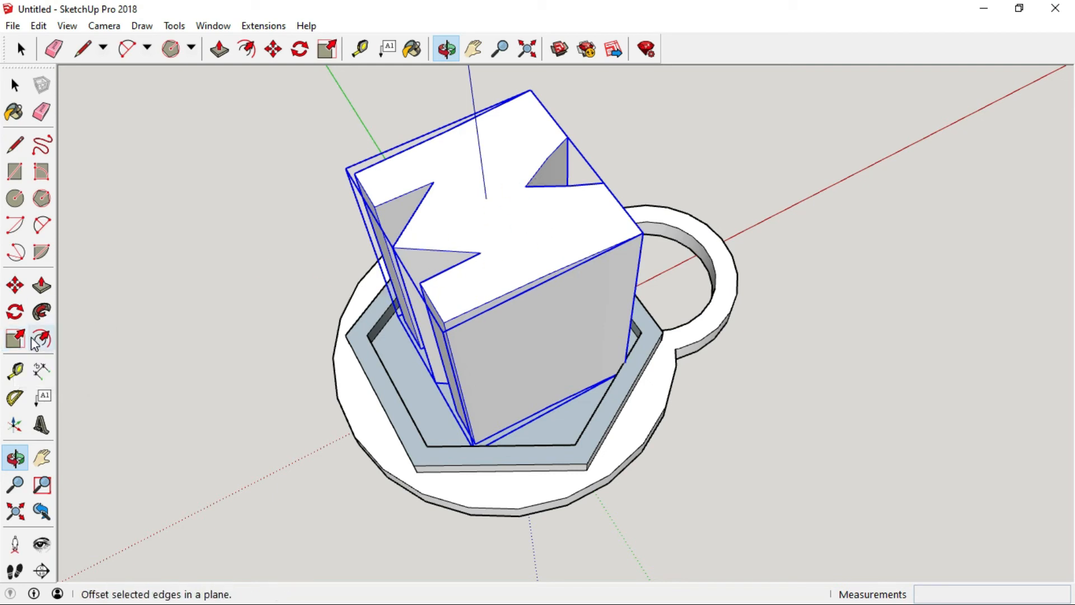
{"action": "left_click", "coordinate": [16, 338]}
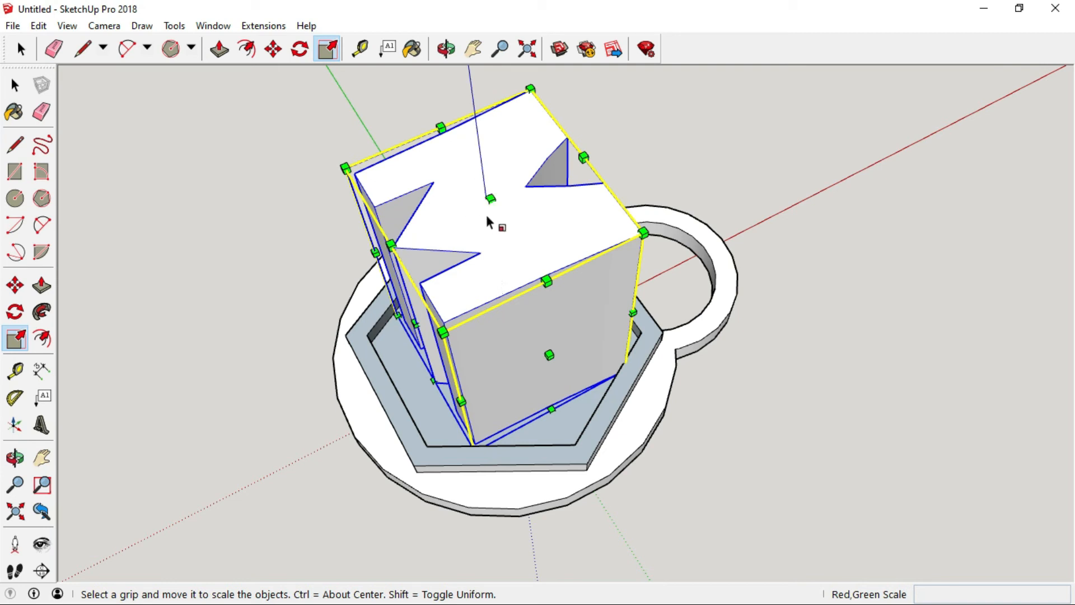
{"action": "left_click_drag", "start_coordinate": [491, 200], "coordinate": [630, 317]}
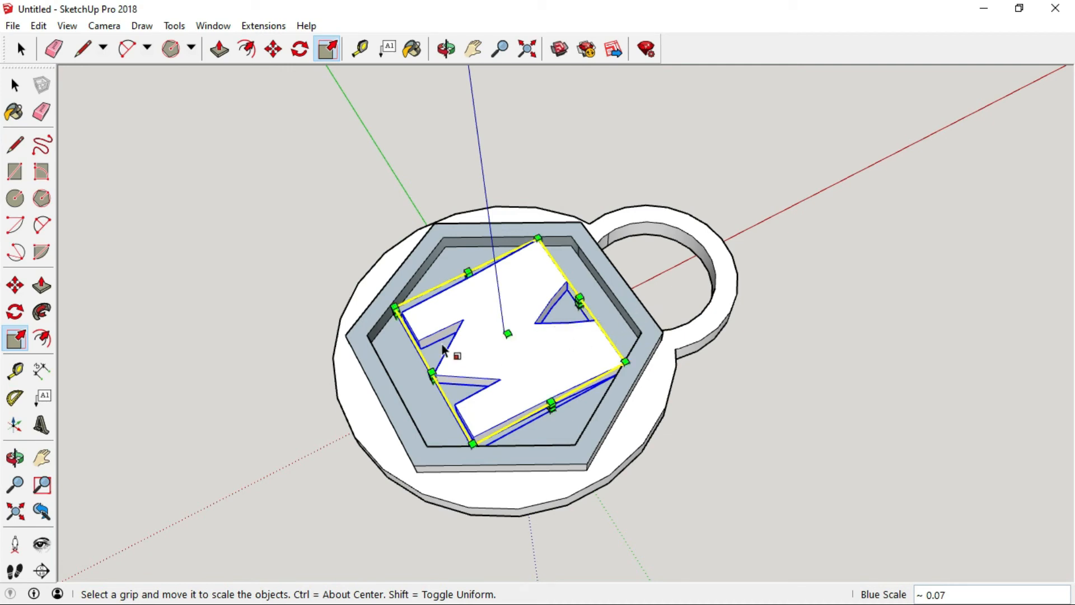
Move the M a small distance along the red axis to centre it inside the hexagon.
{"action": "left_click", "coordinate": [446, 49]}
{"action": "left_click_drag", "start_coordinate": [544, 341], "coordinate": [593, 396]}
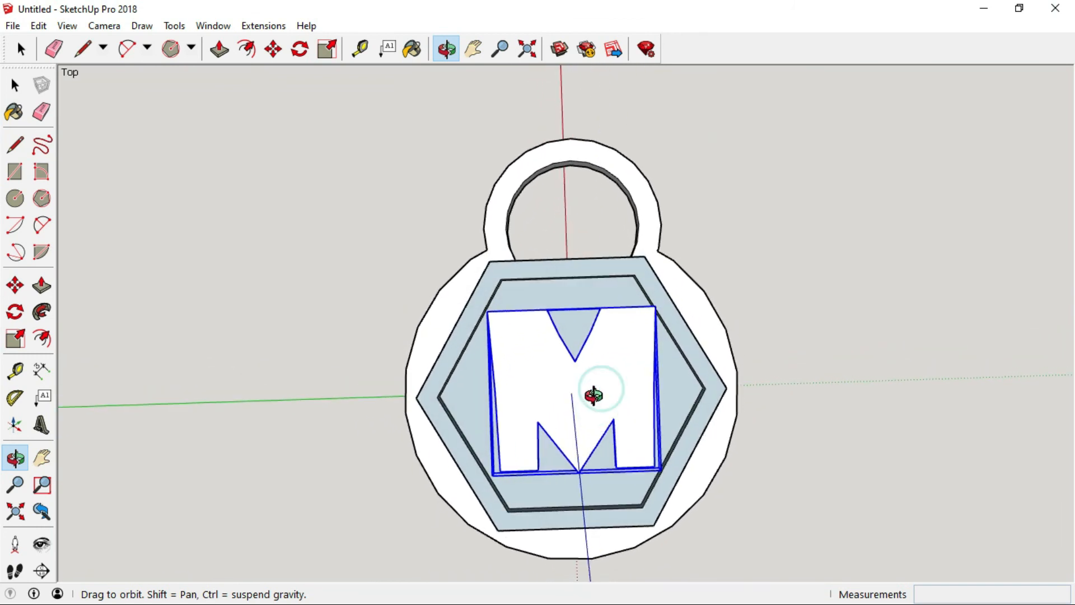
{"action": "left_click", "coordinate": [16, 286]}
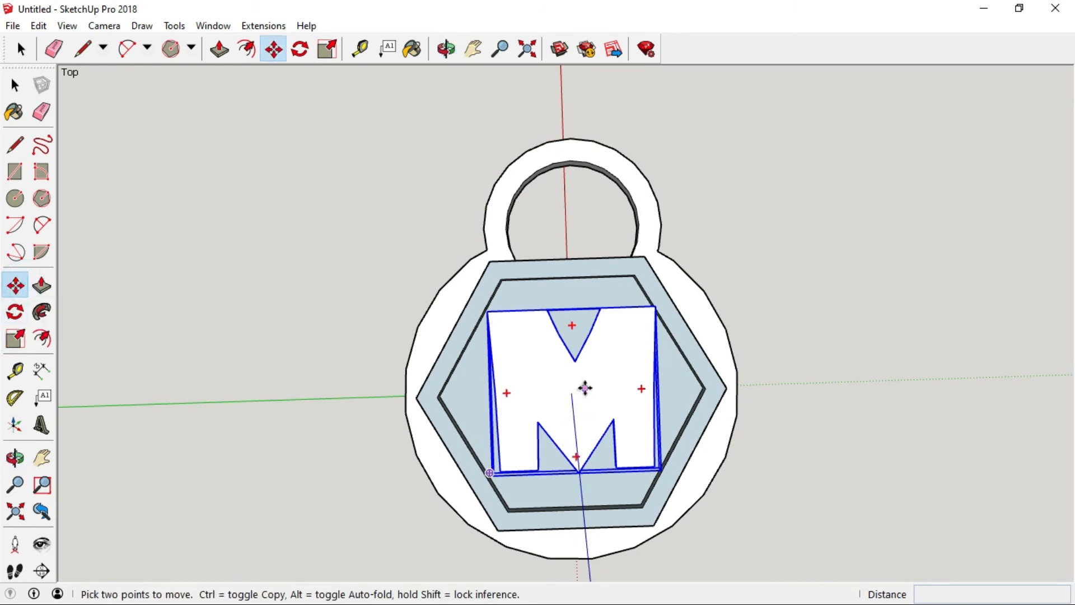
{"action": "left_click", "coordinate": [584, 387]}
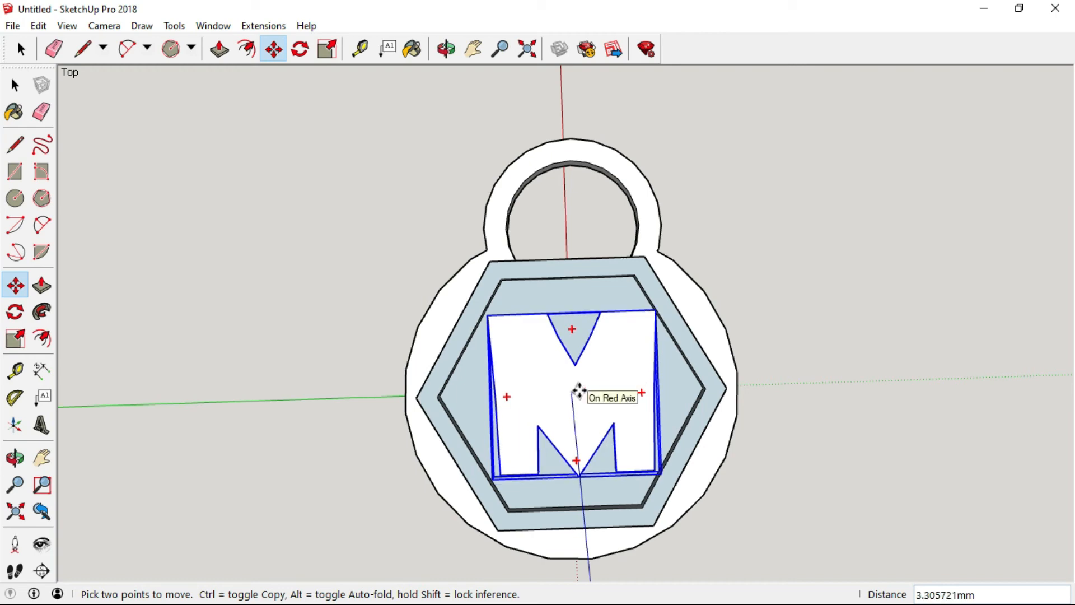
{"action": "left_click", "coordinate": [580, 386]}
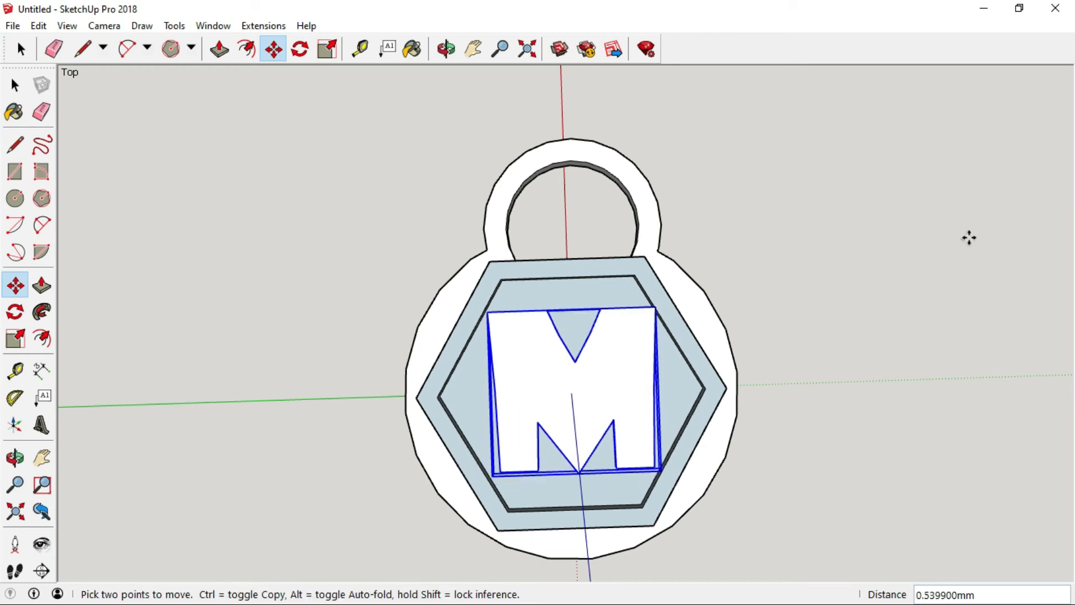
Deselect the M text.
{"action": "left_click", "coordinate": [446, 48]}
{"action": "left_click_drag", "start_coordinate": [833, 392], "coordinate": [567, 462]}
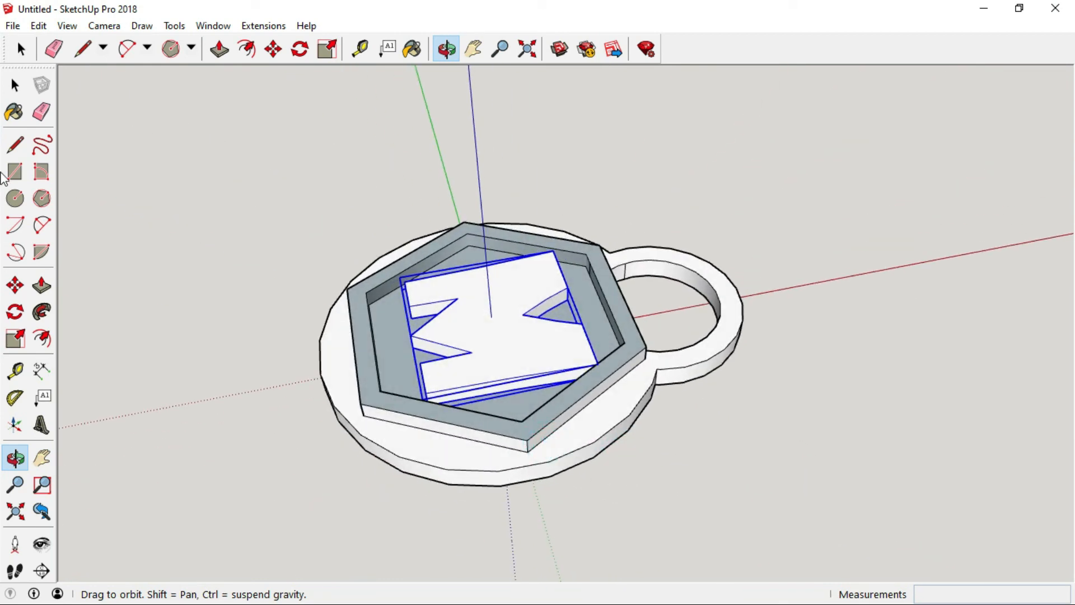
{"action": "left_click", "coordinate": [15, 85]}
{"action": "left_click", "coordinate": [286, 192]}
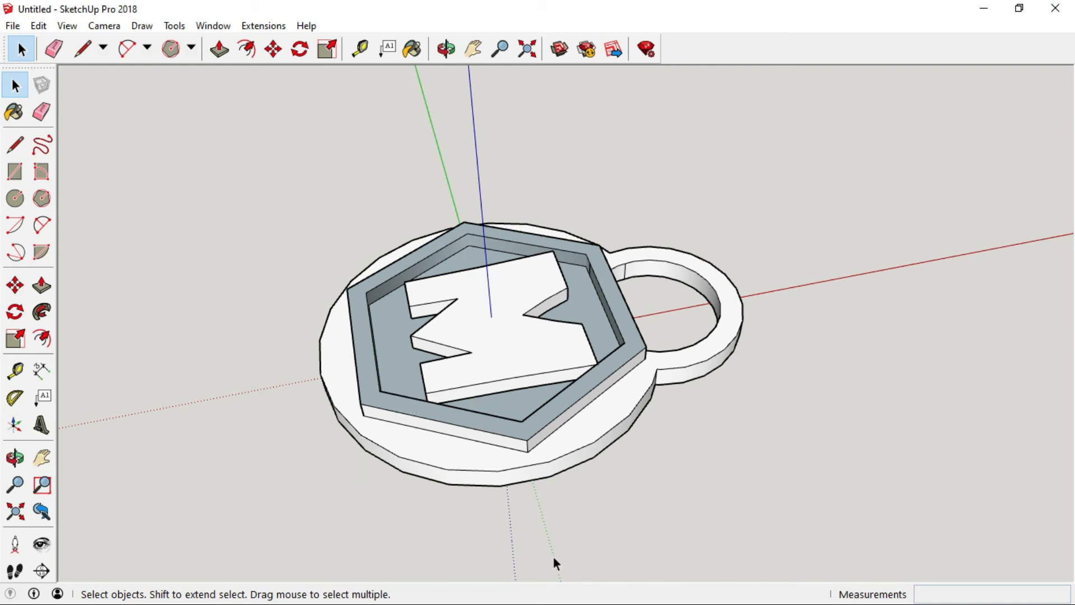
{"action": "scroll", "coordinate": [492, 389], "scroll_direction": "up", "scroll_amount": 4}
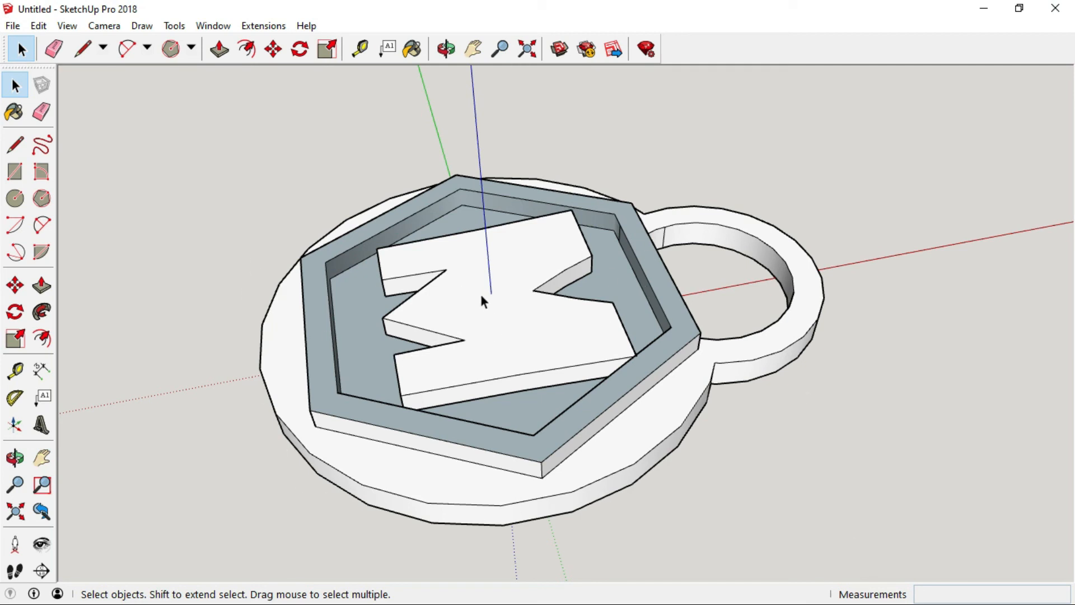
{"action": "scroll", "coordinate": [483, 301], "scroll_direction": "down", "scroll_amount": 1}
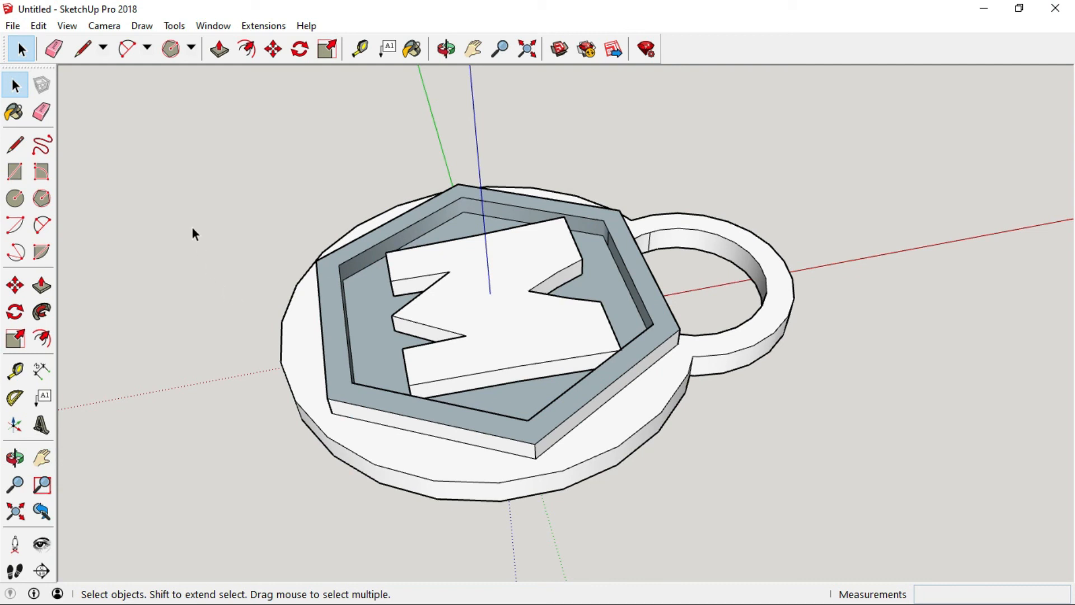
Paint the M letter red with Color A05 from the Colors material library.
{"action": "left_click", "coordinate": [13, 114]}
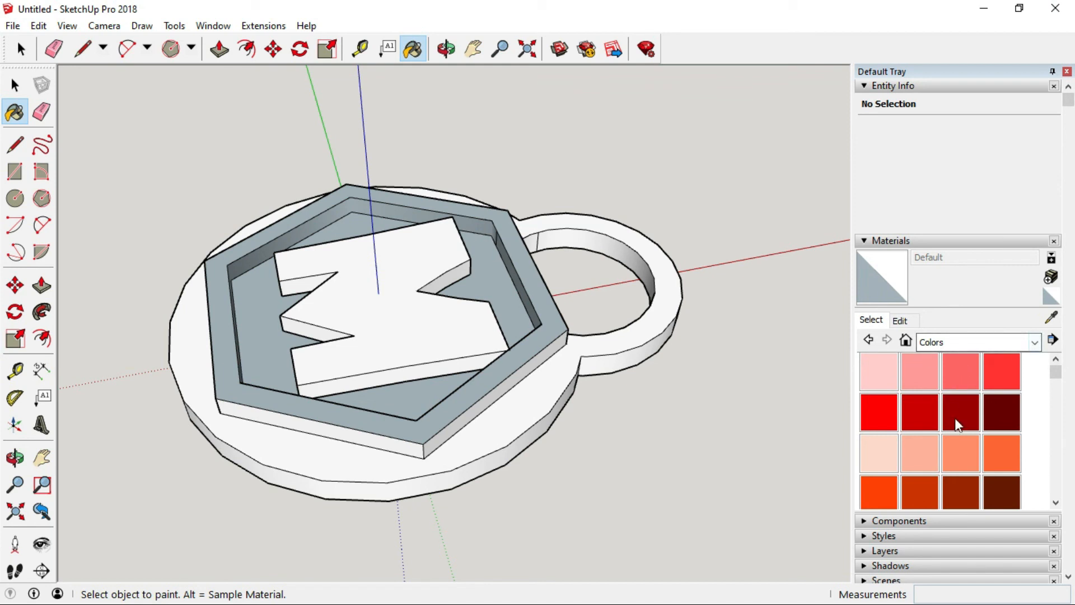
{"action": "left_click", "coordinate": [1035, 342]}
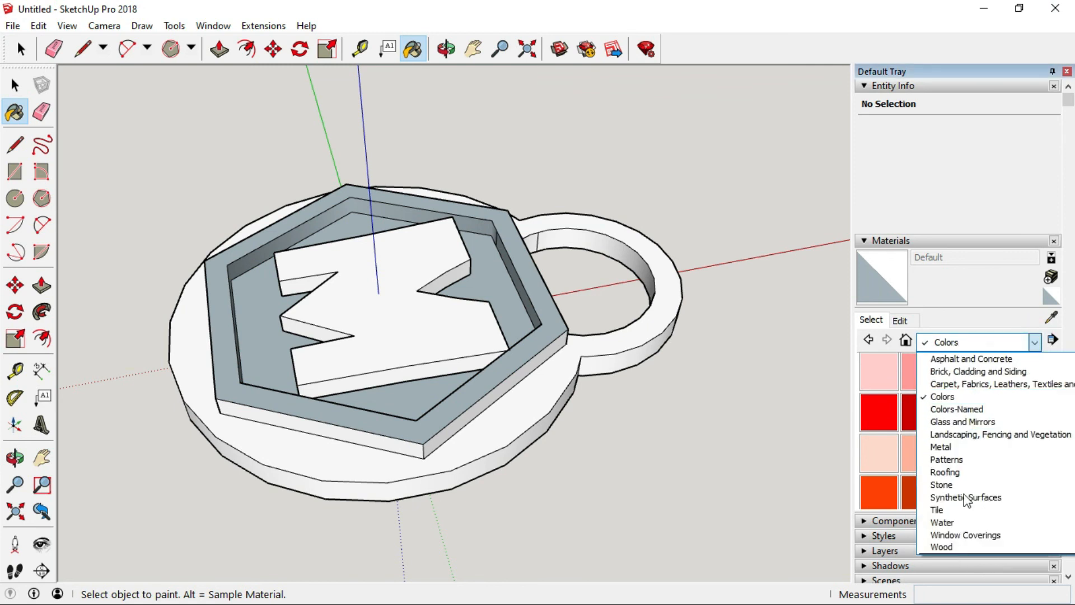
{"action": "left_click", "coordinate": [959, 397]}
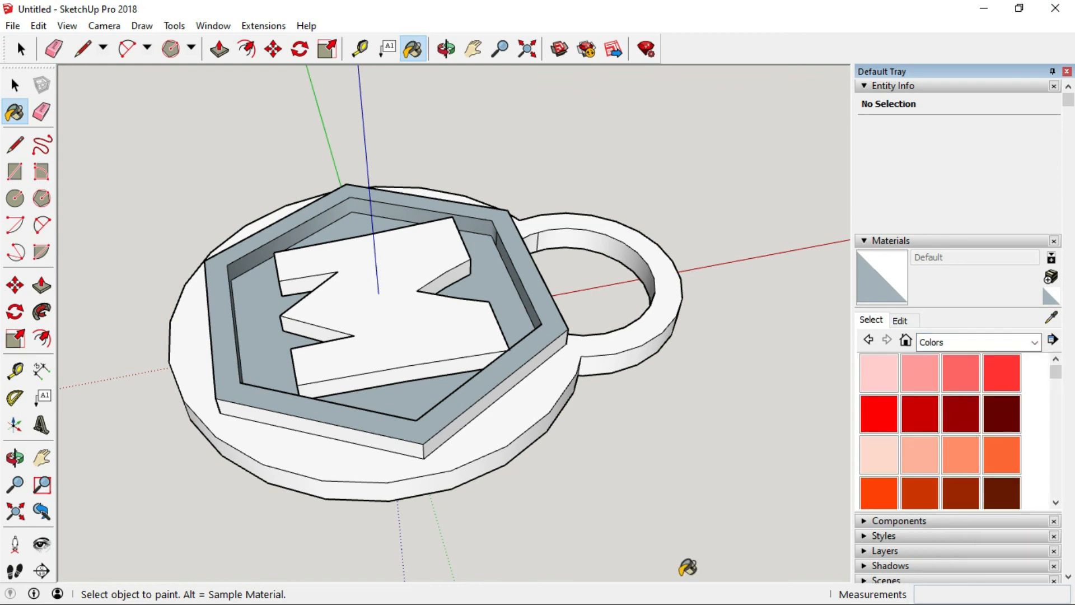
{"action": "scroll", "coordinate": [914, 394], "scroll_direction": "down", "scroll_amount": 15}
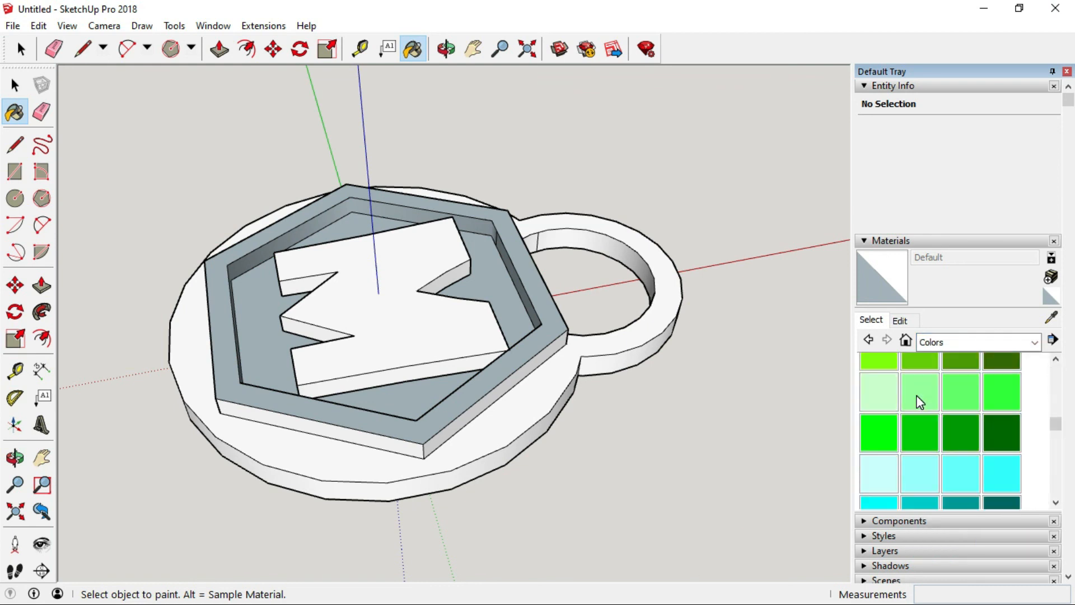
{"action": "scroll", "coordinate": [918, 404], "scroll_direction": "up", "scroll_amount": 5}
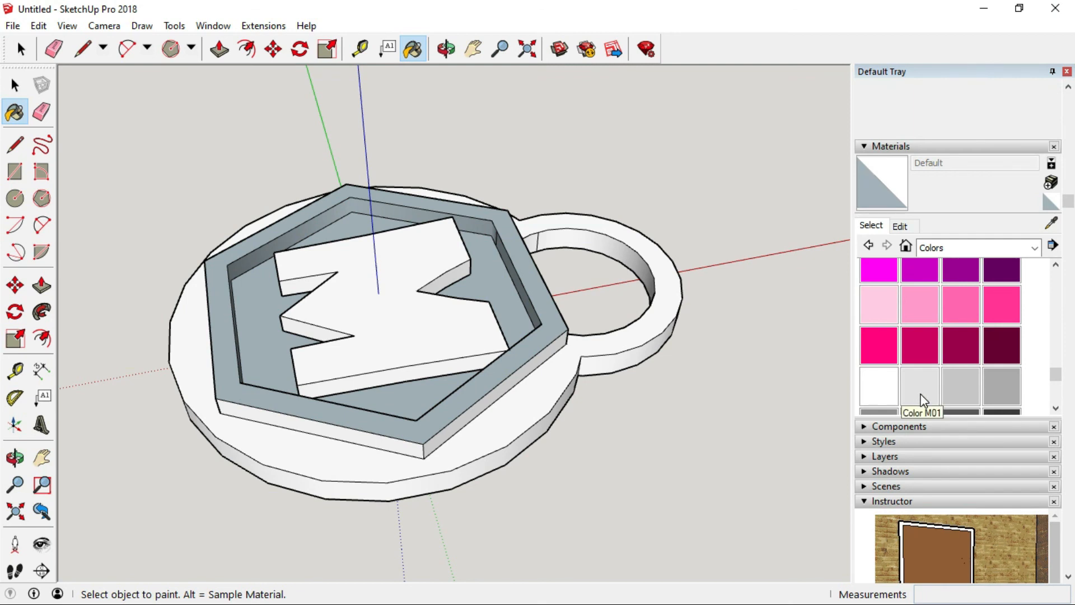
{"action": "scroll", "coordinate": [919, 395], "scroll_direction": "up", "scroll_amount": 3}
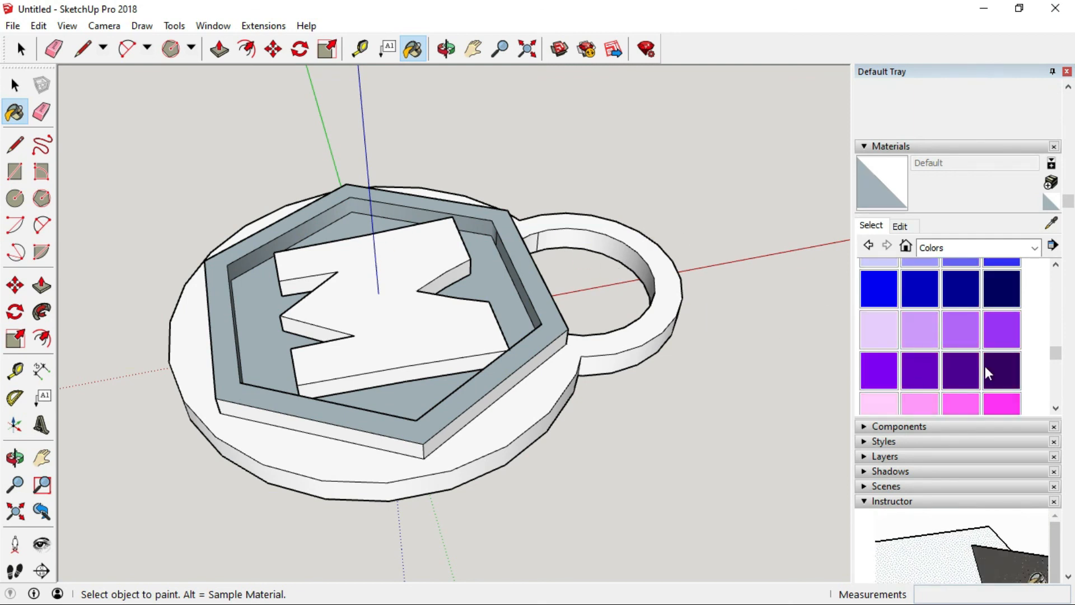
{"action": "scroll", "coordinate": [972, 341], "scroll_direction": "up", "scroll_amount": 12}
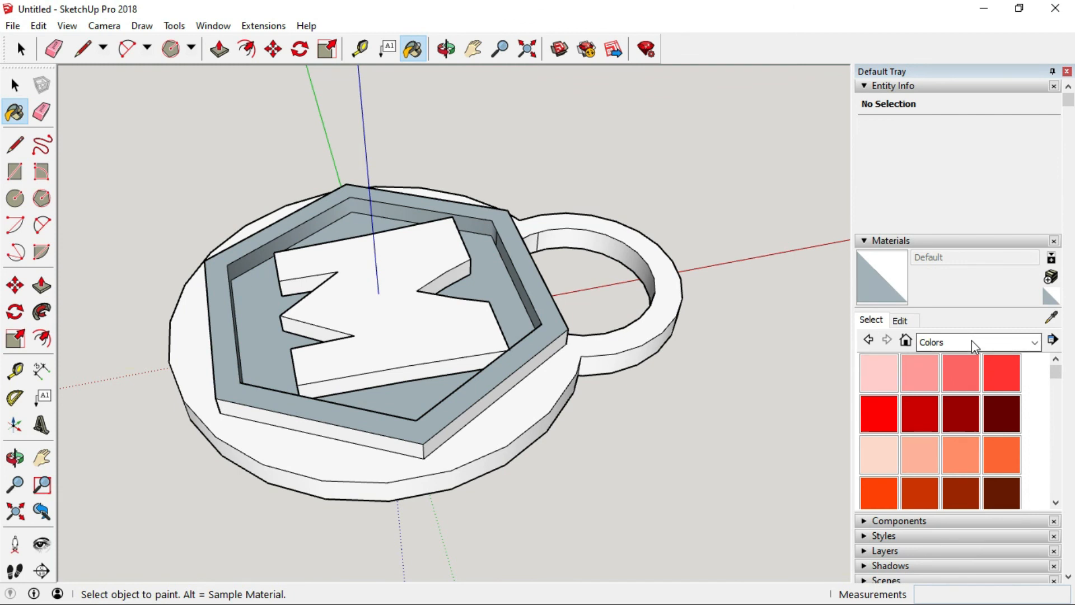
{"action": "left_click", "coordinate": [879, 412]}
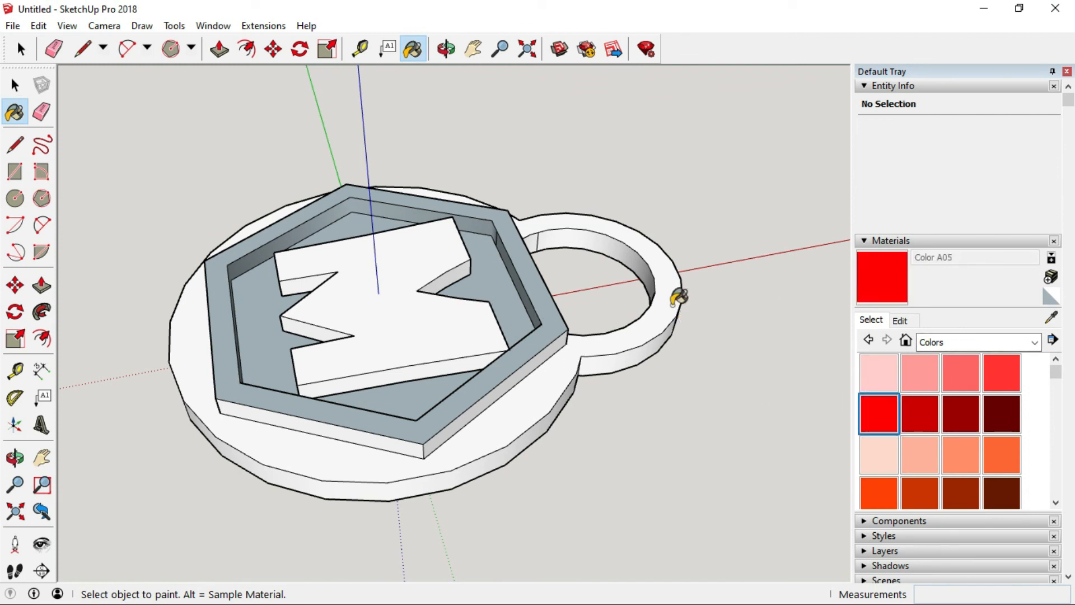
{"action": "left_click", "coordinate": [396, 258]}
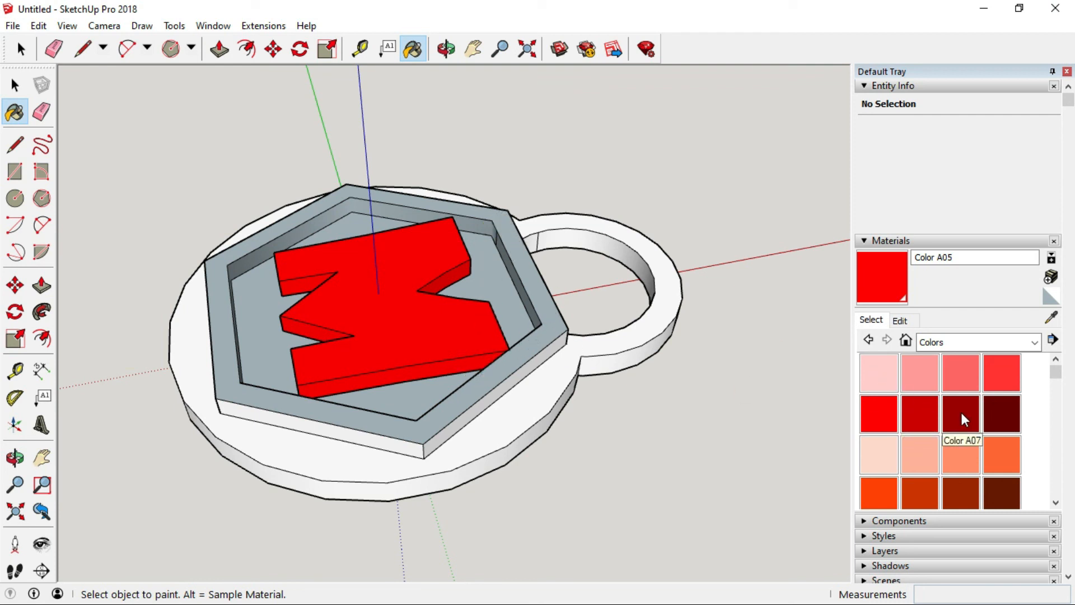
Paint the hexagon rim's top and inner walls dark red with Color A07.
{"action": "left_click", "coordinate": [922, 412]}
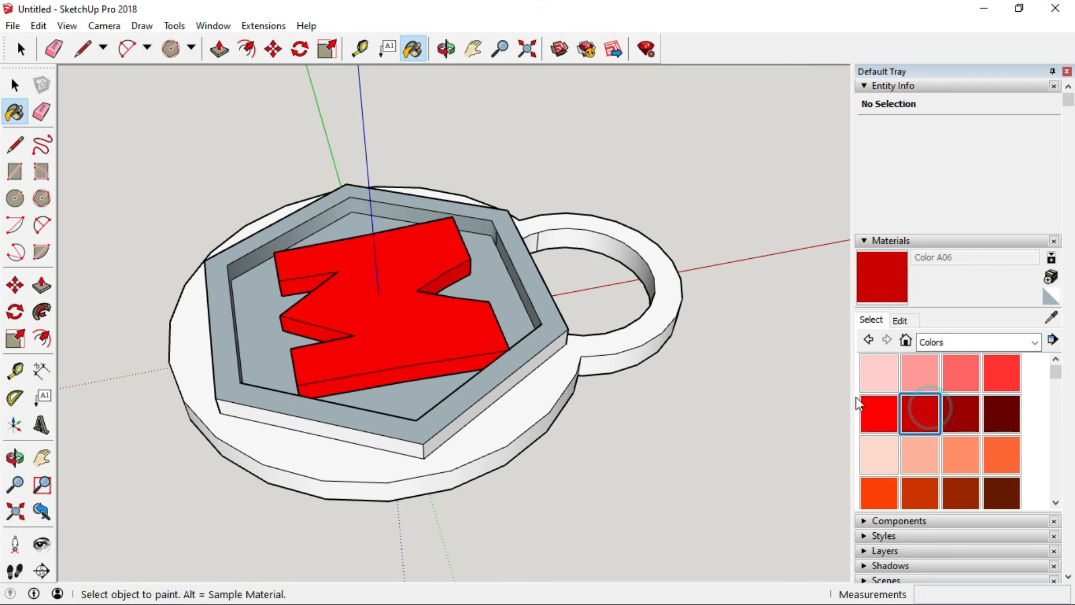
{"action": "left_click", "coordinate": [969, 419]}
{"action": "left_click", "coordinate": [541, 288]}
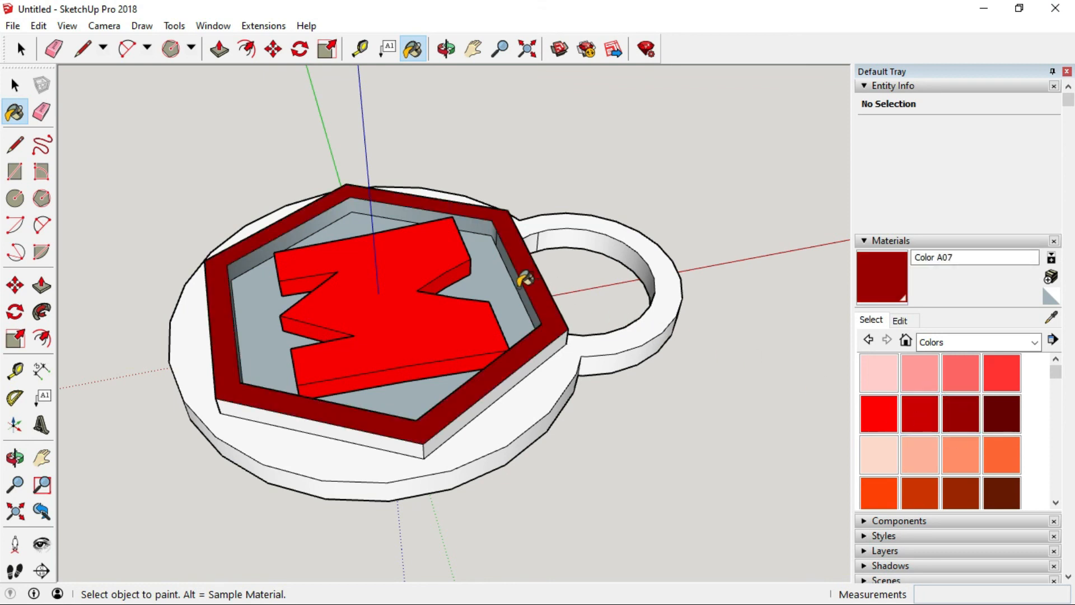
{"action": "left_click", "coordinate": [518, 286]}
{"action": "left_click", "coordinate": [494, 225]}
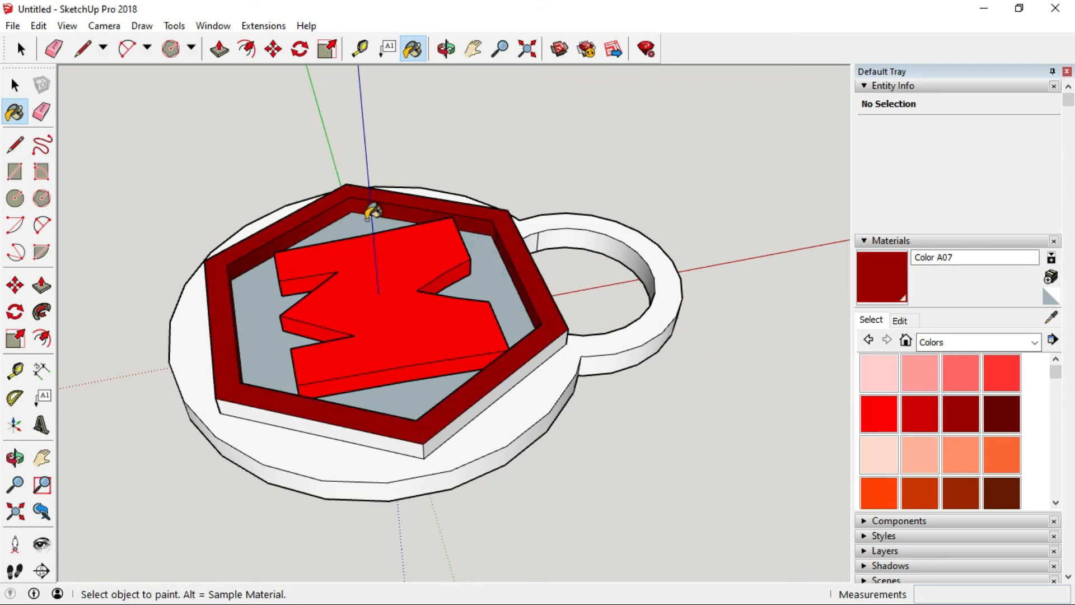
{"action": "left_click", "coordinate": [295, 420]}
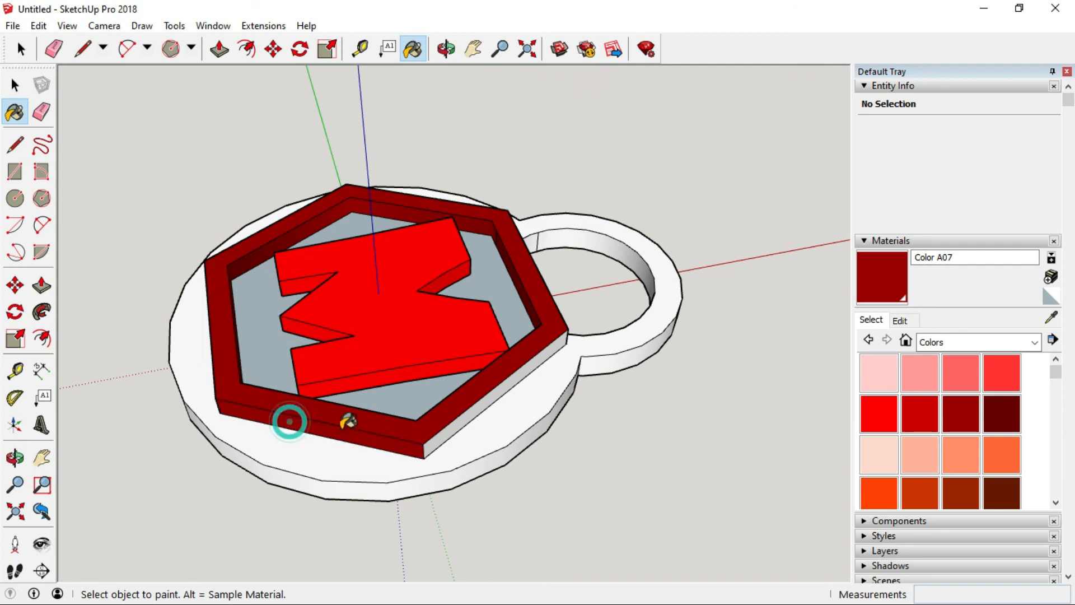
{"action": "left_click", "coordinate": [468, 403]}
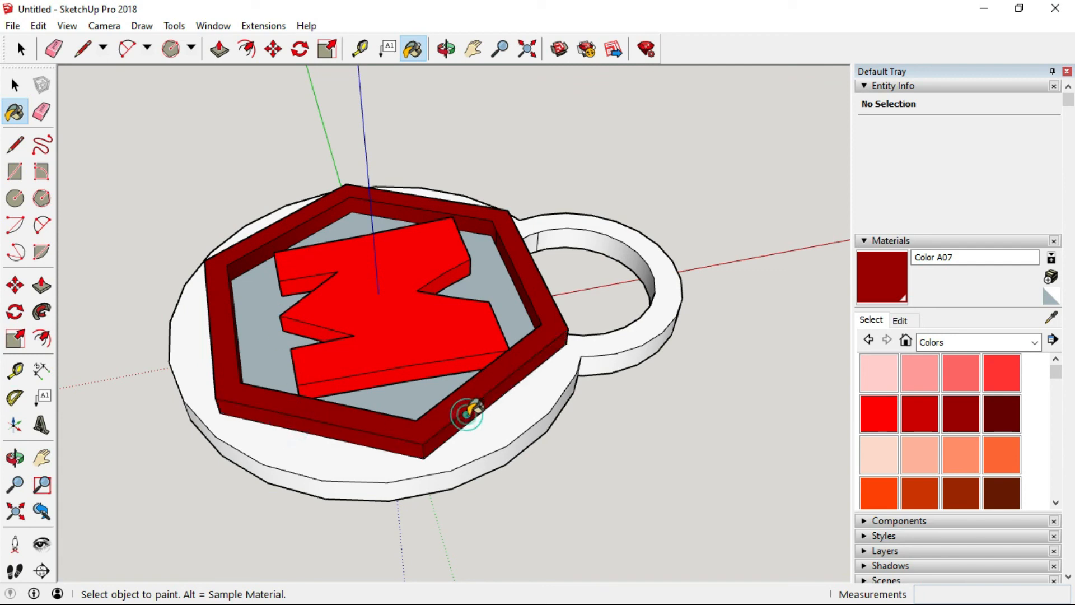
Paint the hexagon's outer side walls with Color A07 from several viewpoints.
{"action": "left_click", "coordinate": [446, 49]}
{"action": "mouse_move", "coordinate": [521, 328]}
{"action": "left_mouse_down"}
{"action": "mouse_move", "coordinate": [506, 310]}
{"action": "mouse_move", "coordinate": [569, 305]}
{"action": "mouse_move", "coordinate": [375, 286]}
{"action": "left_mouse_up"}
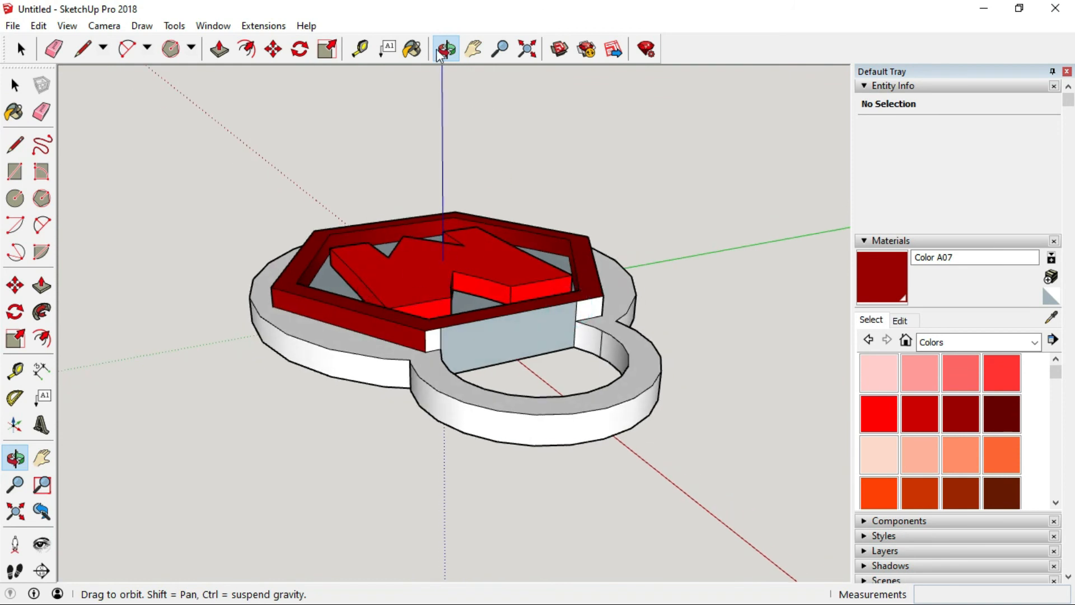
{"action": "left_click", "coordinate": [413, 49]}
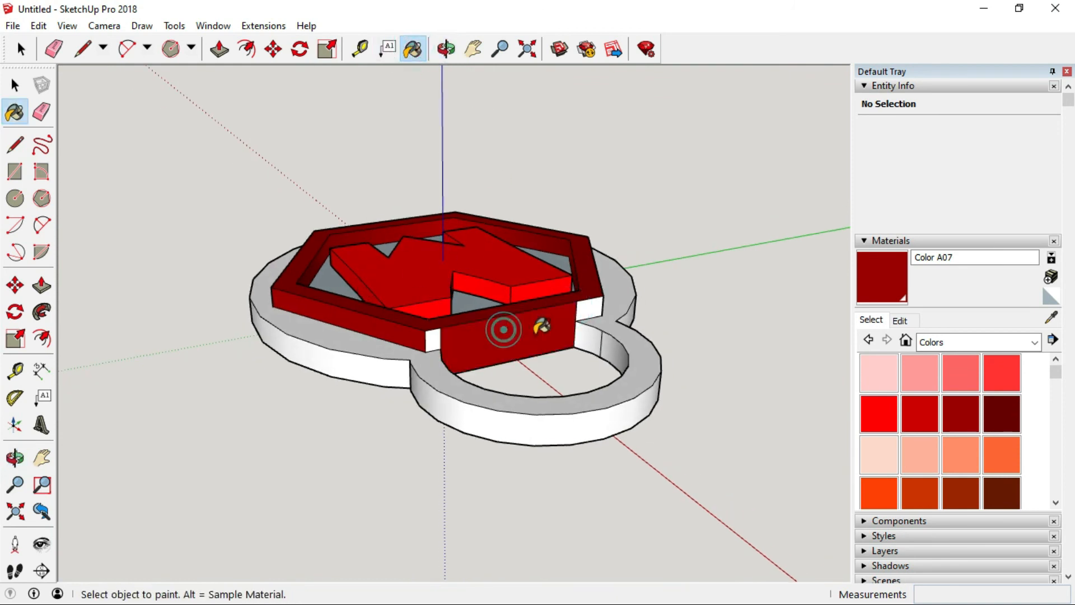
{"action": "left_click", "coordinate": [502, 328]}
{"action": "left_click", "coordinate": [590, 308]}
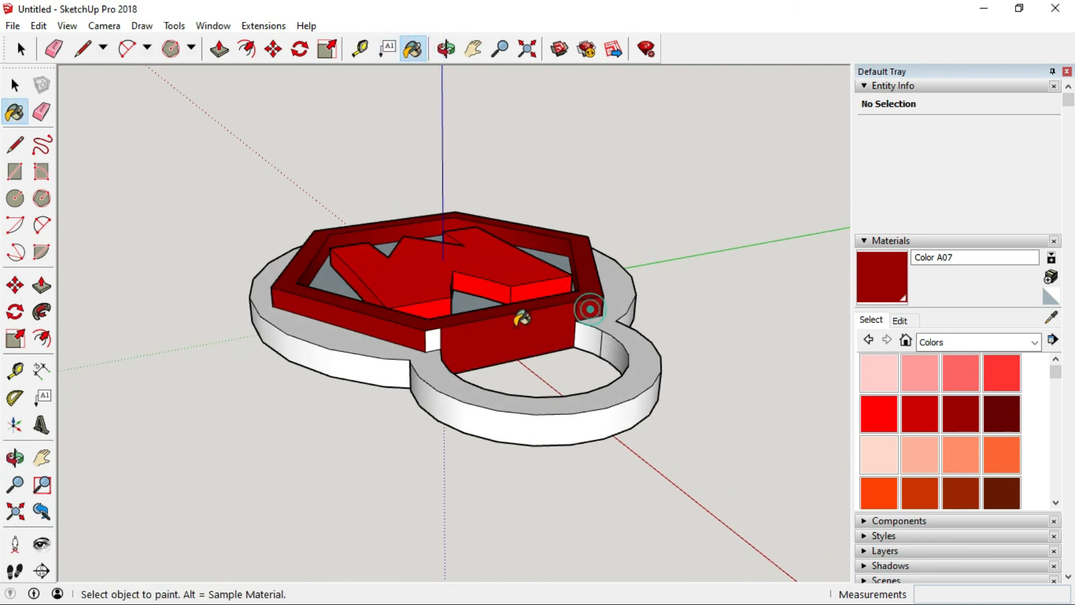
{"action": "left_click", "coordinate": [432, 339]}
{"action": "left_click", "coordinate": [446, 49]}
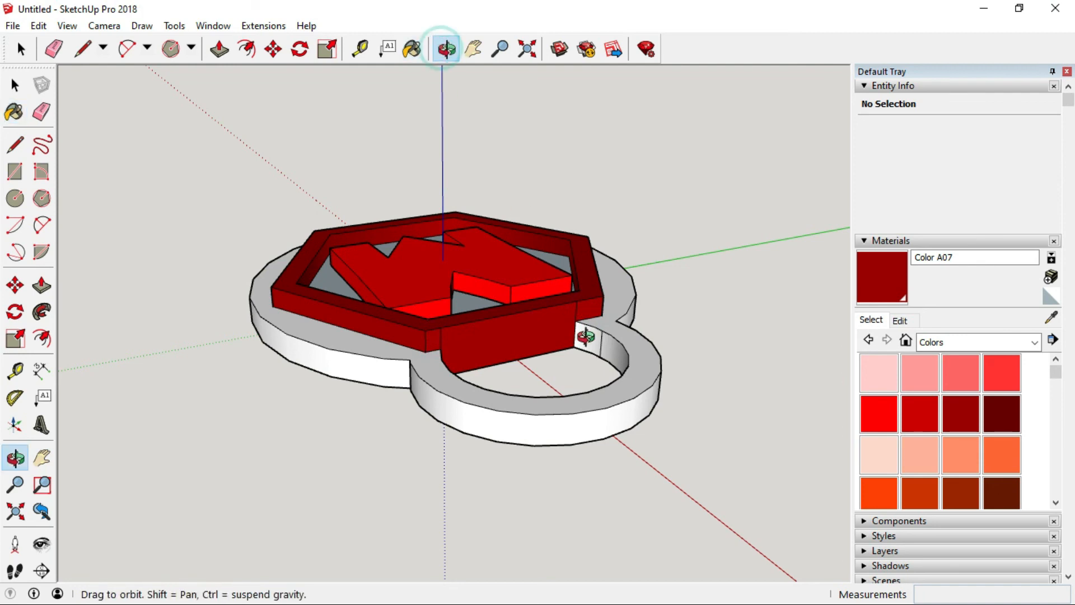
{"action": "mouse_move", "coordinate": [583, 336]}
{"action": "left_mouse_down"}
{"action": "mouse_move", "coordinate": [571, 293]}
{"action": "mouse_move", "coordinate": [681, 309]}
{"action": "mouse_move", "coordinate": [434, 278]}
{"action": "left_mouse_up"}
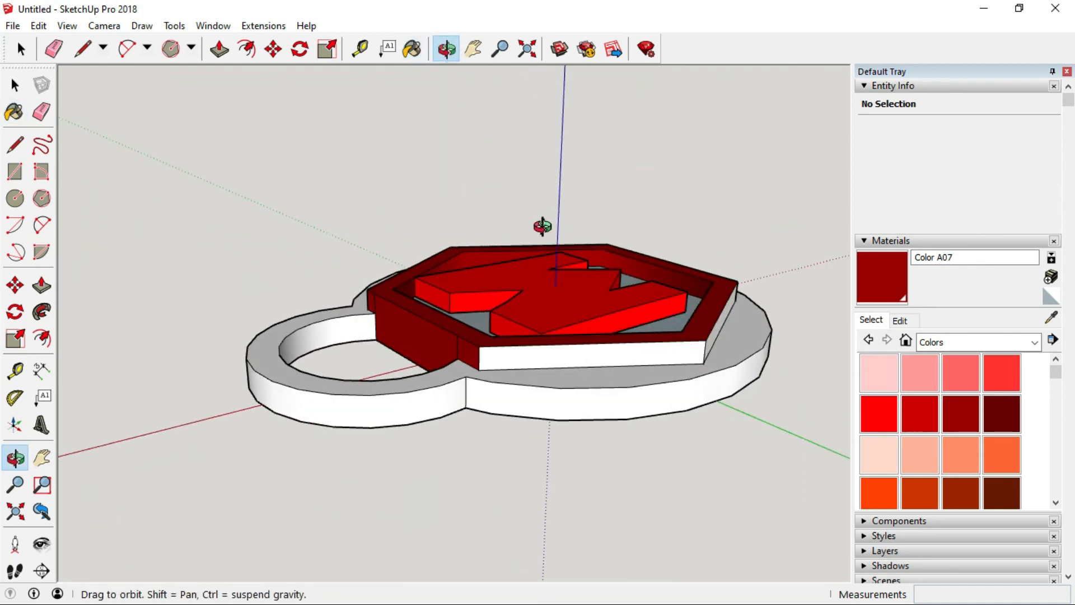
{"action": "left_click", "coordinate": [412, 49]}
{"action": "left_click", "coordinate": [555, 356]}
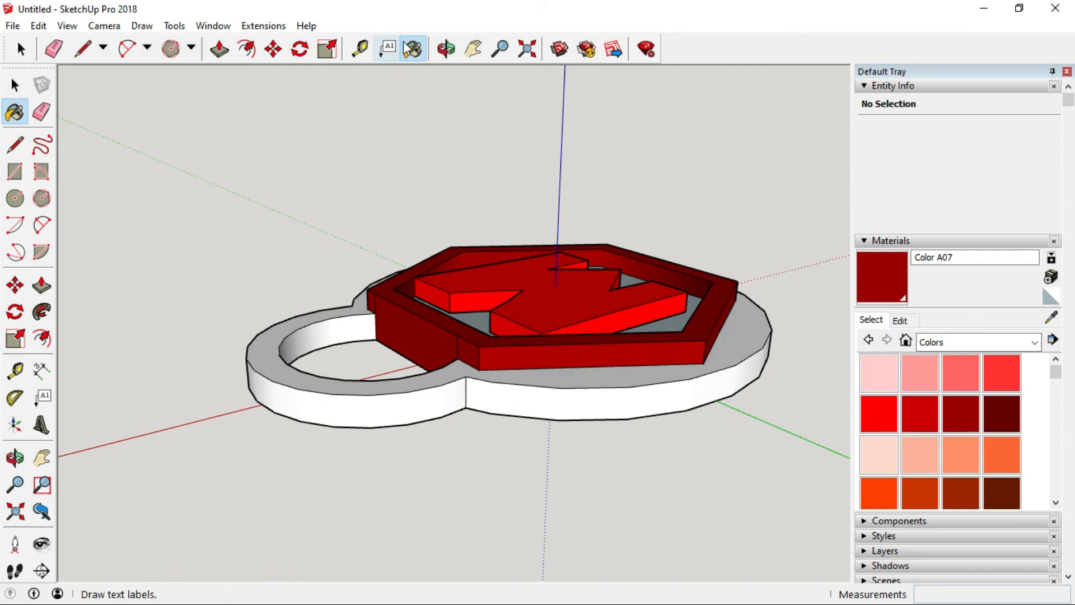
Paint the hexagon's remaining front outer wall dark red with Color A07.
{"action": "left_click", "coordinate": [447, 49]}
{"action": "mouse_move", "coordinate": [733, 367]}
{"action": "left_mouse_down"}
{"action": "mouse_move", "coordinate": [448, 332]}
{"action": "mouse_move", "coordinate": [380, 312]}
{"action": "left_mouse_up"}
{"action": "left_click_drag", "start_coordinate": [676, 355], "coordinate": [390, 342]}
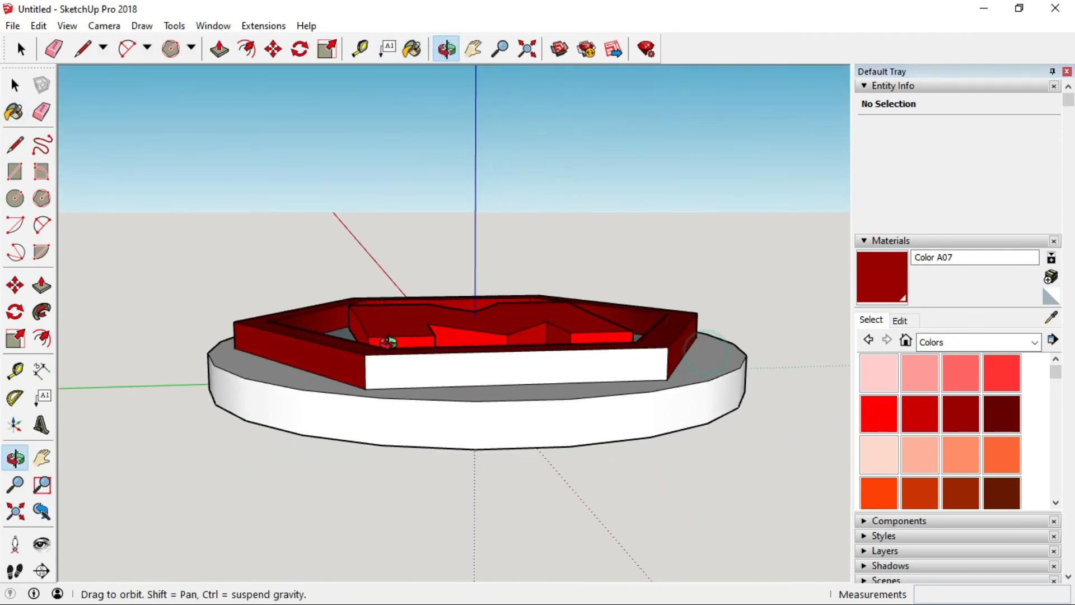
{"action": "left_click_drag", "start_coordinate": [641, 351], "coordinate": [524, 350]}
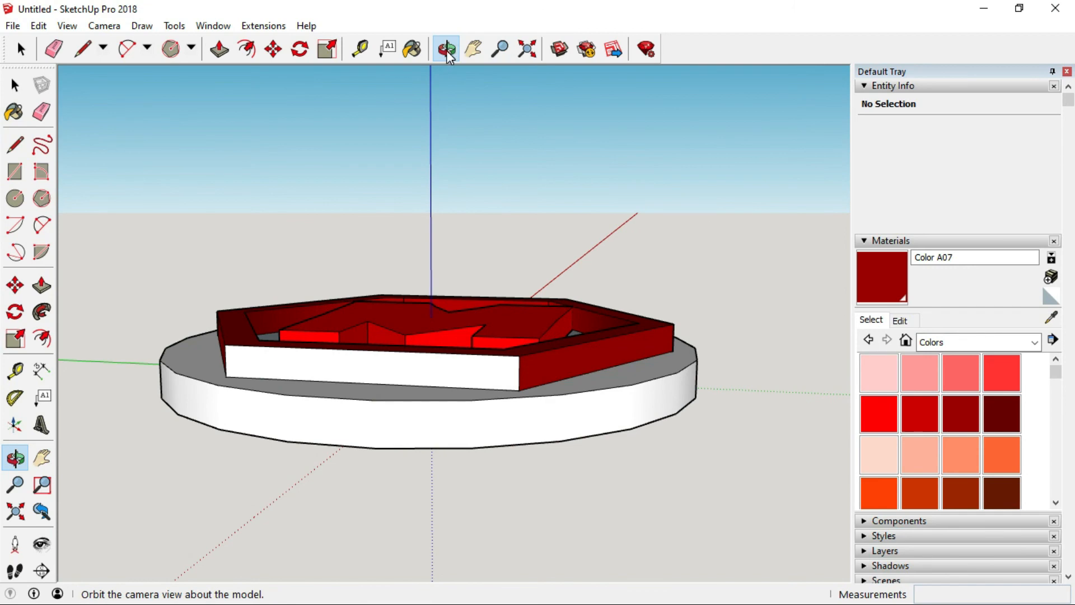
{"action": "left_click", "coordinate": [413, 49]}
{"action": "left_click", "coordinate": [392, 363]}
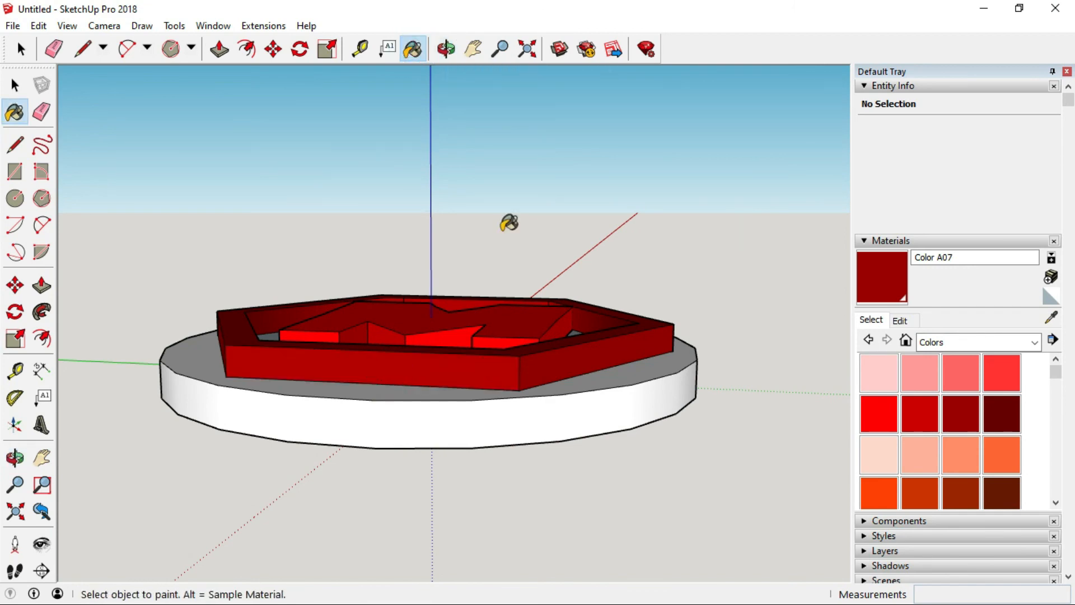
Draw a line across the base's underside from edge to edge to restore the missing bottom face.
{"action": "left_click", "coordinate": [446, 50]}
{"action": "left_click_drag", "start_coordinate": [451, 263], "coordinate": [443, 169]}
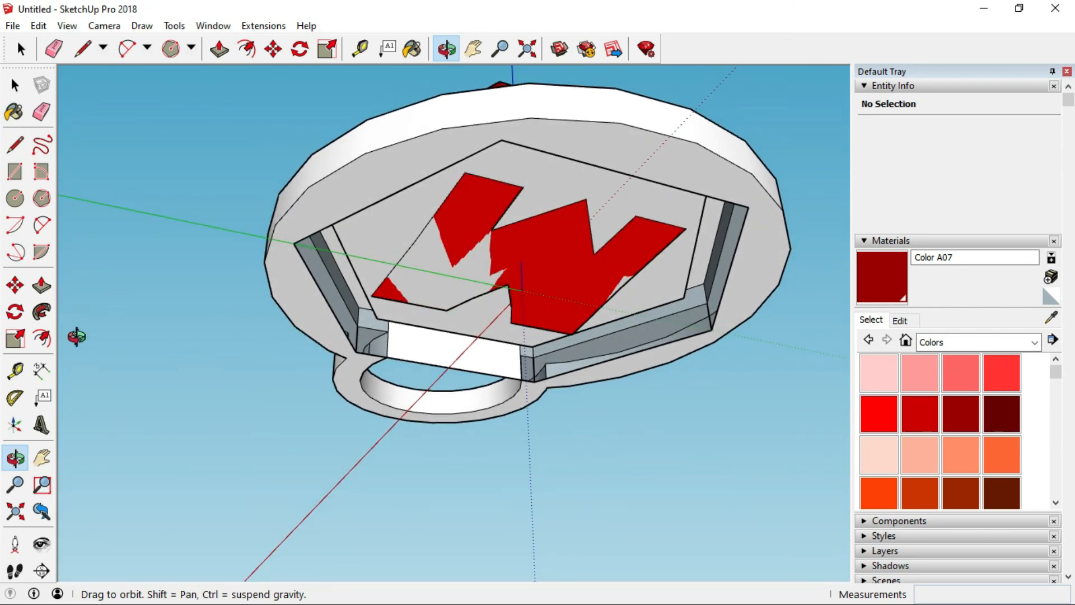
{"action": "left_click", "coordinate": [11, 150]}
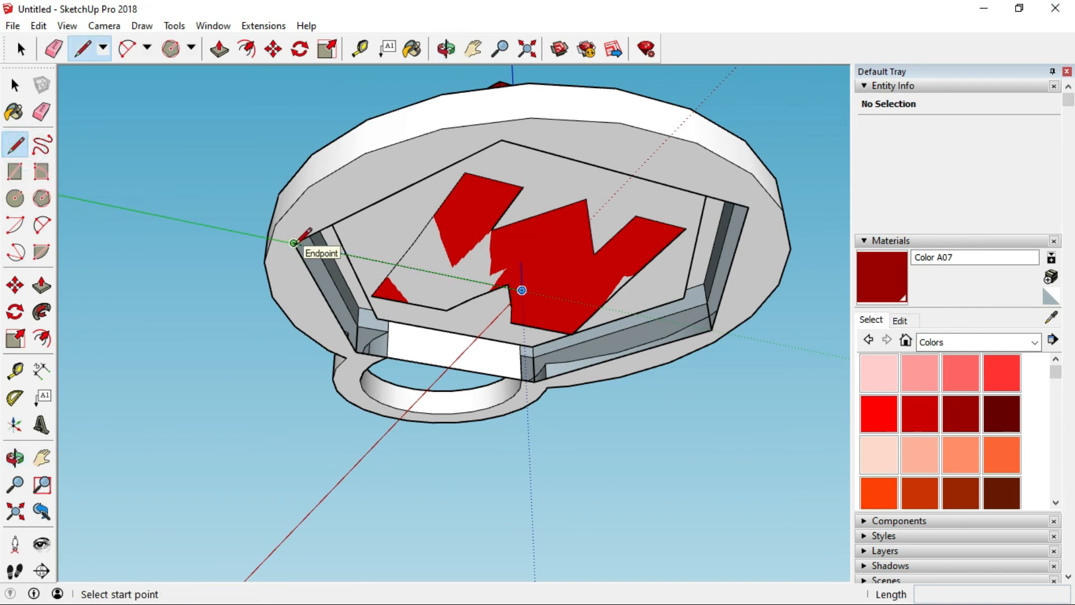
{"action": "left_click", "coordinate": [294, 243]}
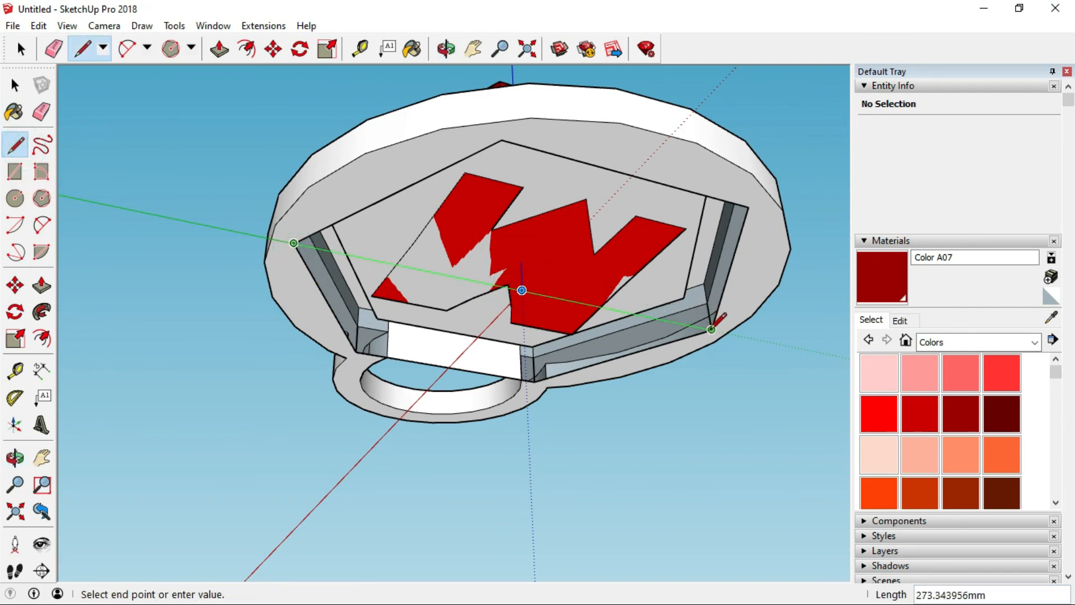
{"action": "left_click", "coordinate": [711, 328]}
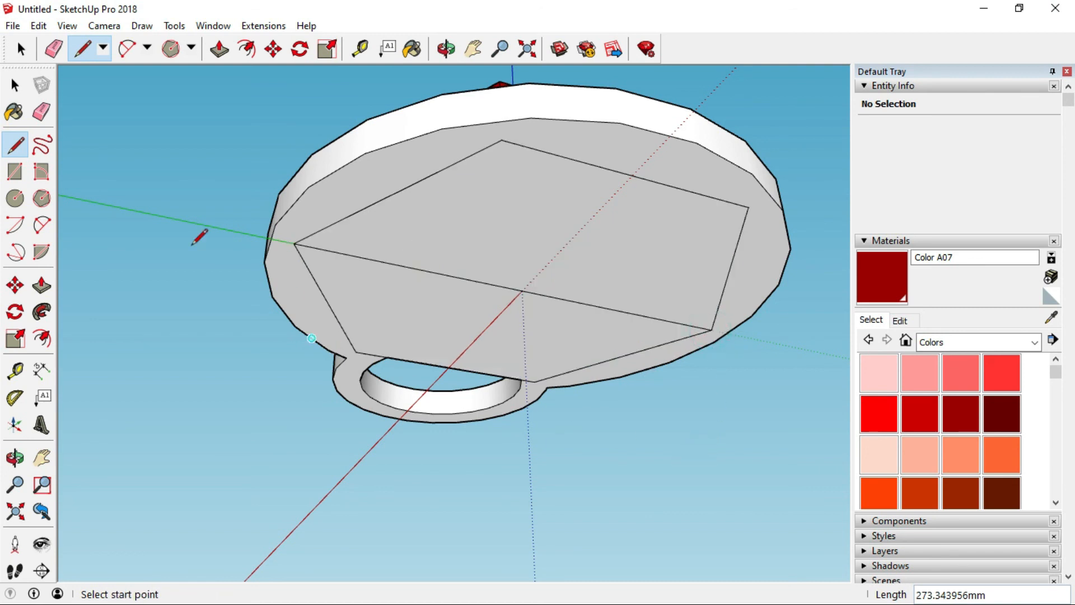
Delete the helper line and the leftover hexagon edges on the base's underside.
{"action": "left_click", "coordinate": [15, 85]}
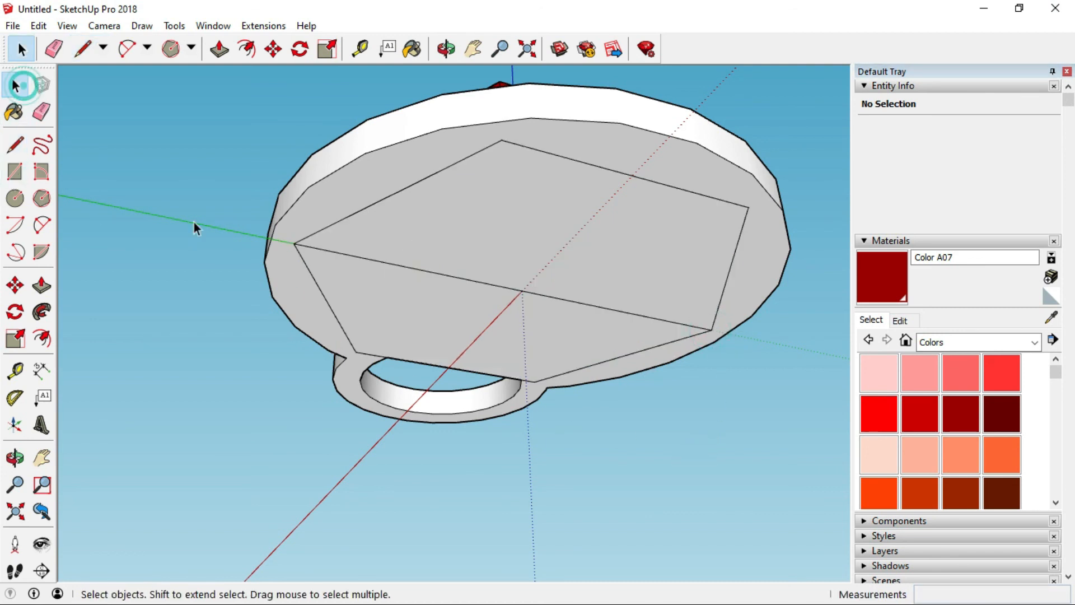
{"action": "left_click", "coordinate": [457, 277]}
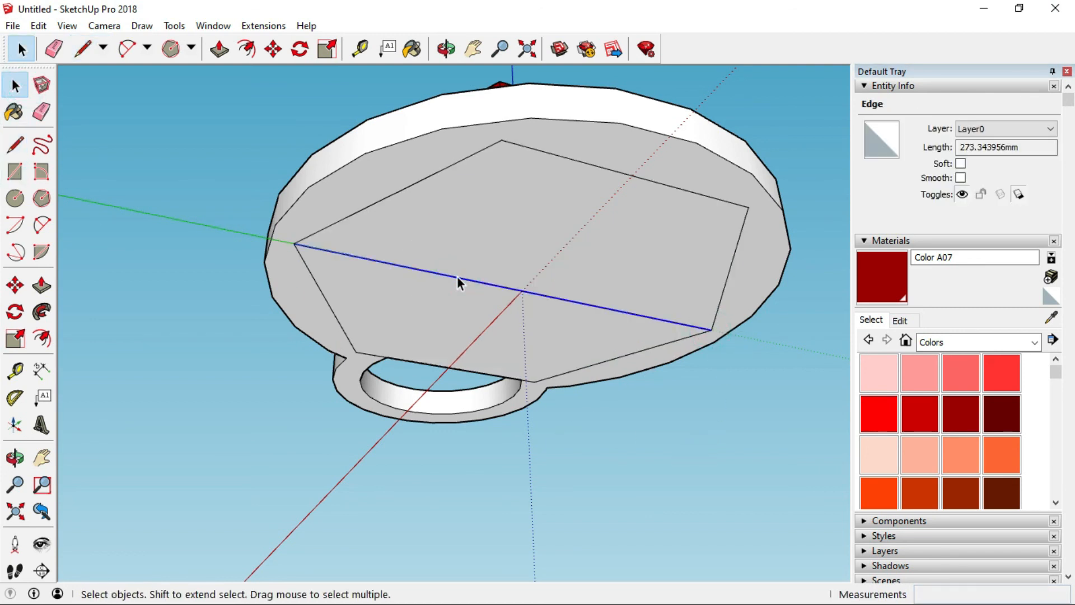
{"action": "key", "text": "Delete"}
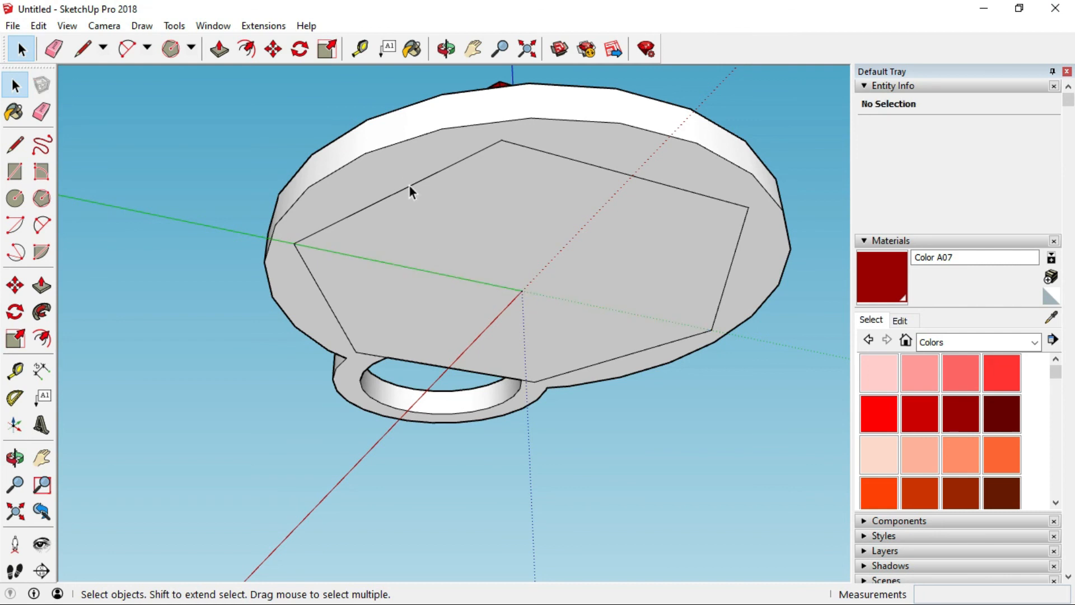
{"action": "left_click", "coordinate": [409, 187]}
{"action": "key", "text": "Delete"}
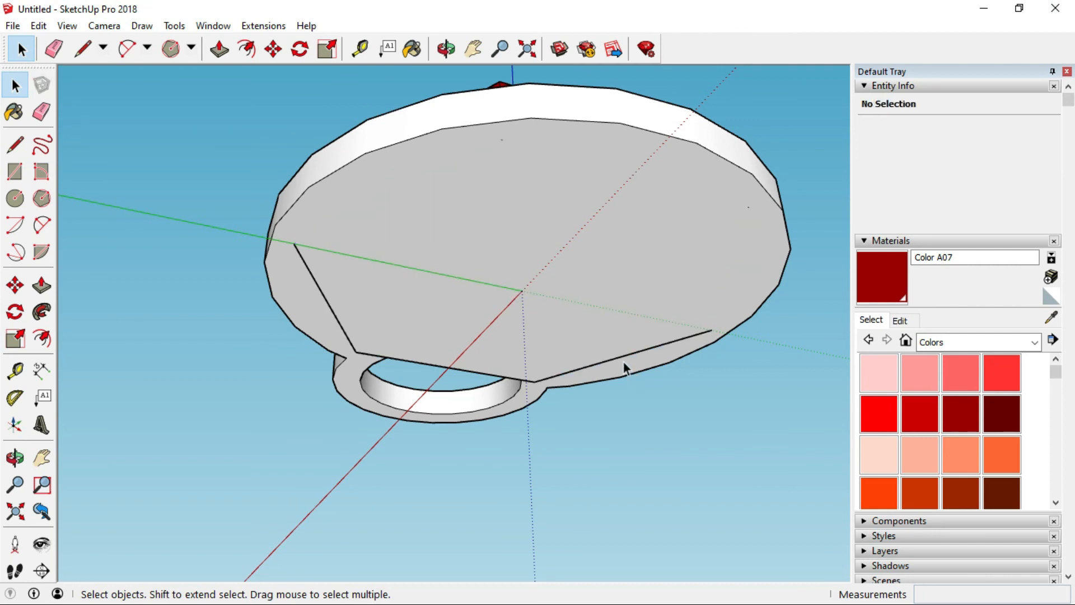
{"action": "left_click", "coordinate": [620, 358]}
{"action": "key", "text": "Delete"}
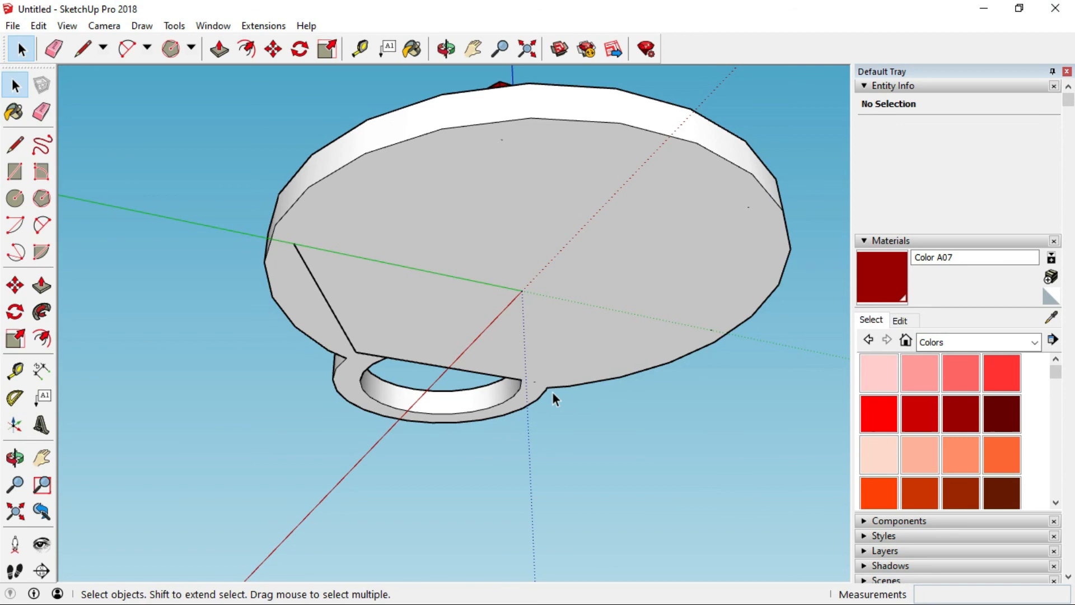
{"action": "left_click", "coordinate": [338, 319]}
{"action": "key", "text": "Delete"}
Paint the hexagon recess floor and the base's top face yellow with Color D05.
{"action": "left_click", "coordinate": [446, 49]}
{"action": "left_click_drag", "start_coordinate": [559, 202], "coordinate": [585, 449]}
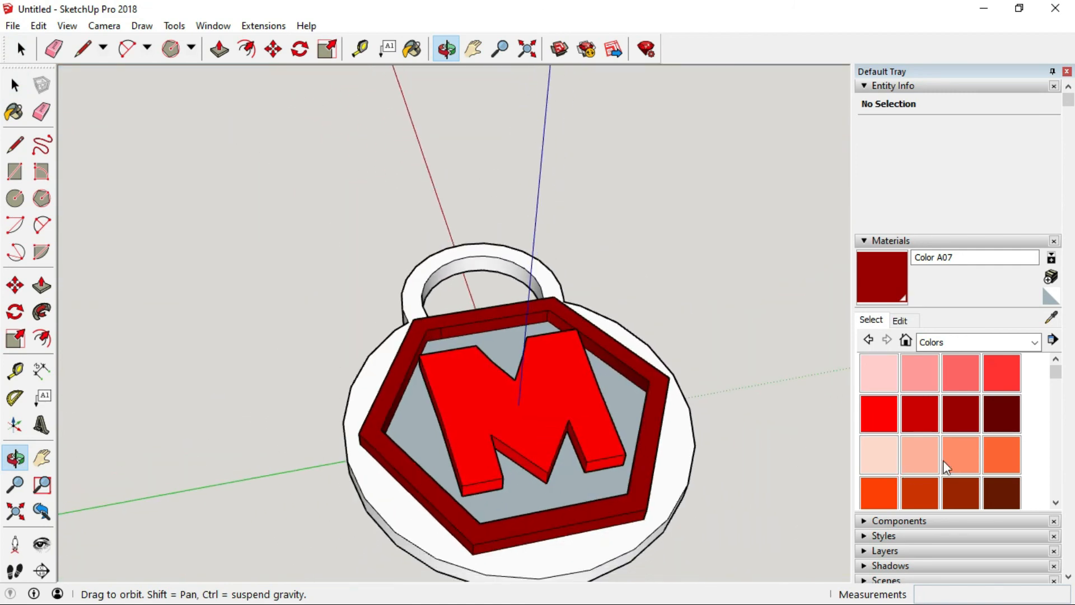
{"action": "left_click_drag", "start_coordinate": [1059, 380], "coordinate": [1054, 396]}
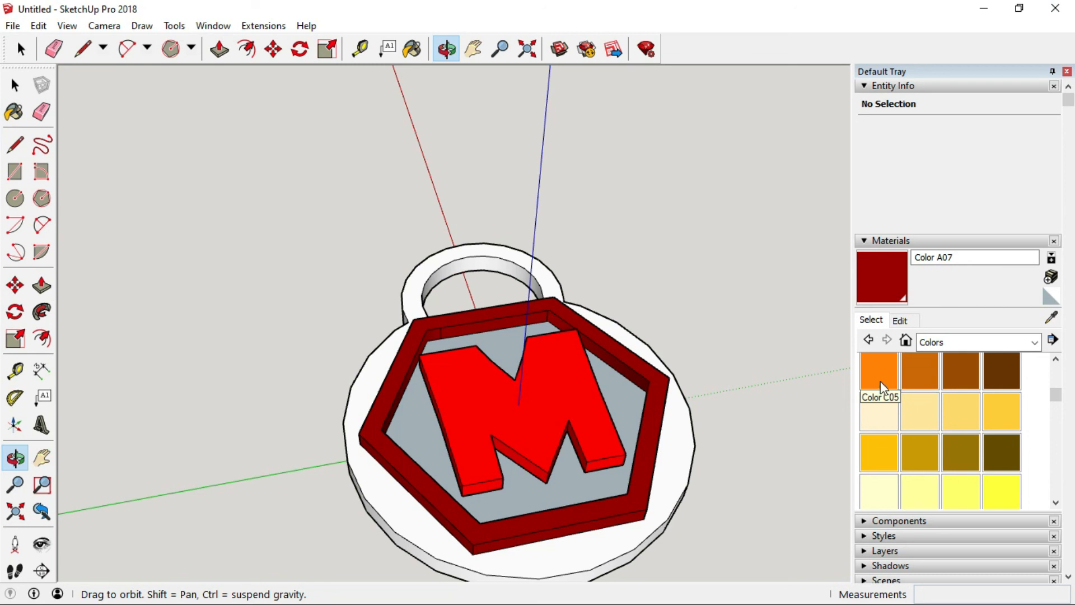
{"action": "left_click", "coordinate": [884, 448]}
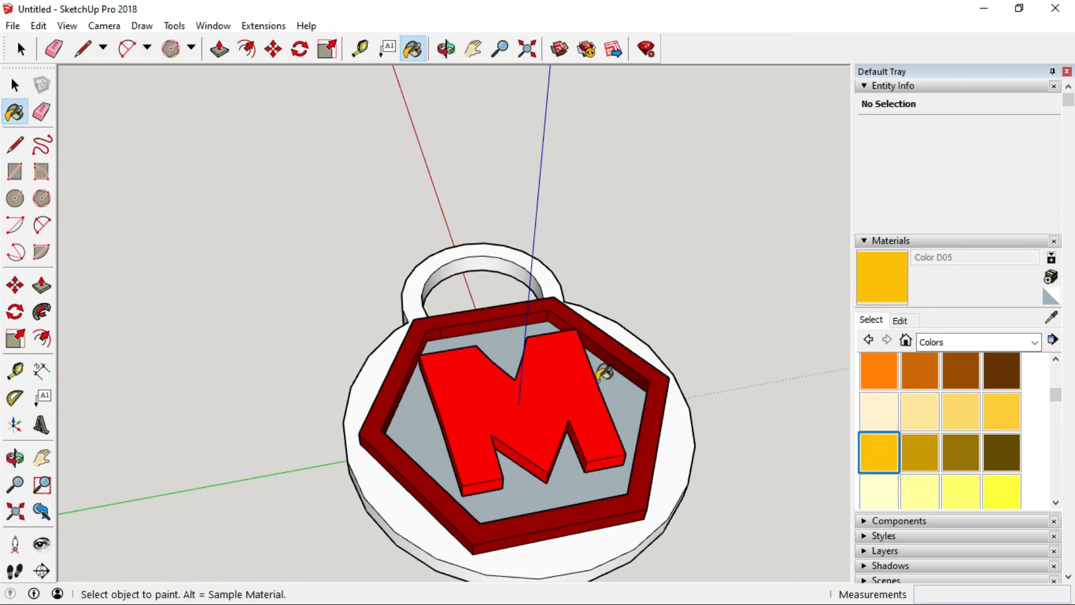
{"action": "left_click", "coordinate": [610, 381]}
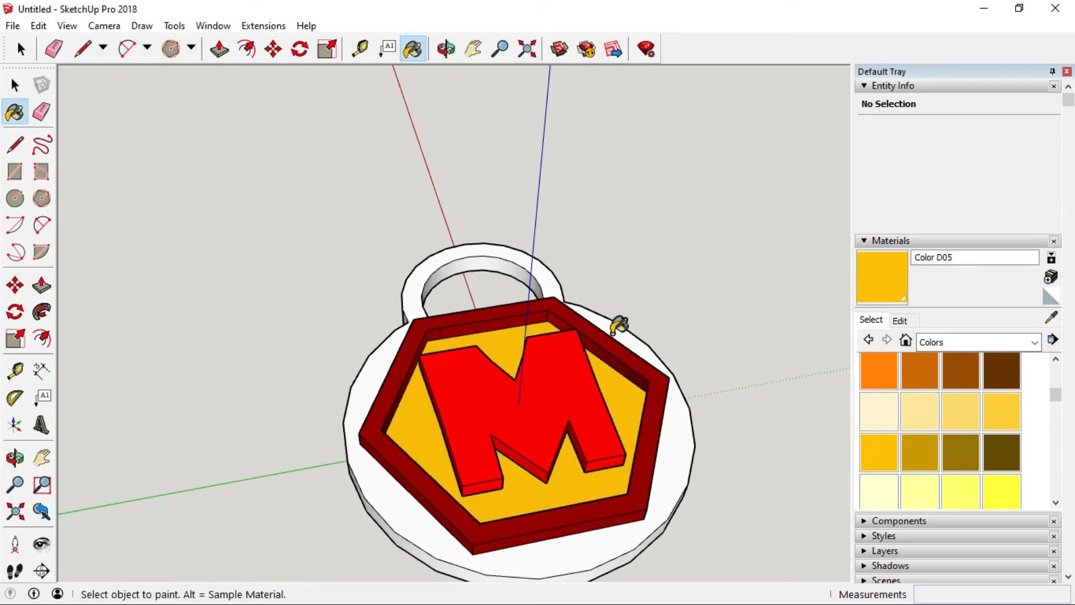
{"action": "left_click", "coordinate": [615, 329]}
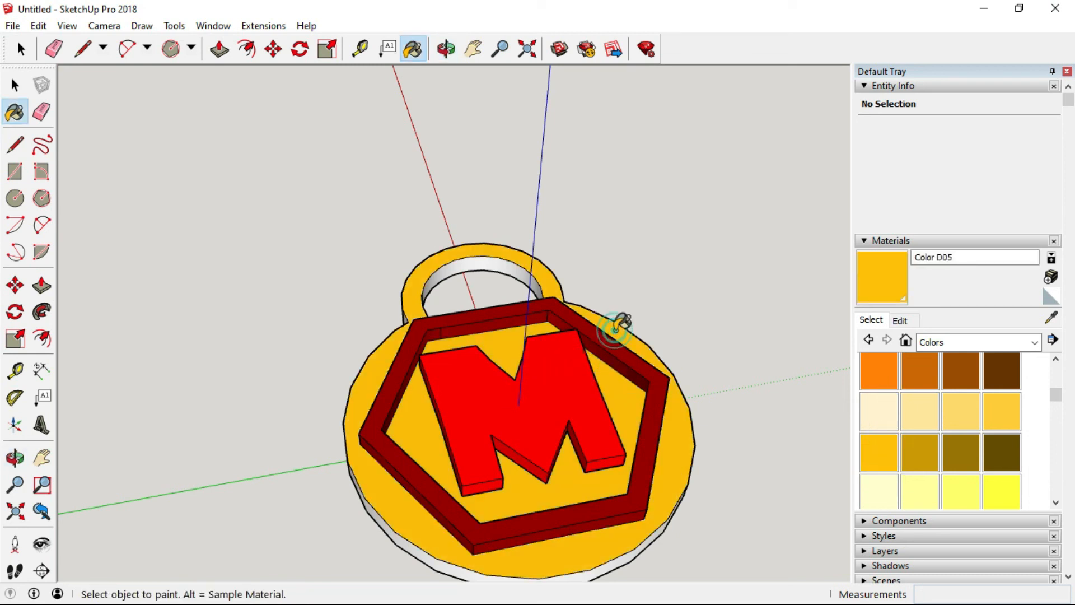
Paint the ring hole's inner wall and the base's outer side wall with Color D05.
{"action": "left_click", "coordinate": [440, 276]}
{"action": "left_click", "coordinate": [447, 49]}
{"action": "mouse_move", "coordinate": [412, 479]}
{"action": "left_mouse_down"}
{"action": "mouse_move", "coordinate": [433, 390]}
{"action": "mouse_move", "coordinate": [473, 300]}
{"action": "left_mouse_up"}
{"action": "left_click", "coordinate": [413, 50]}
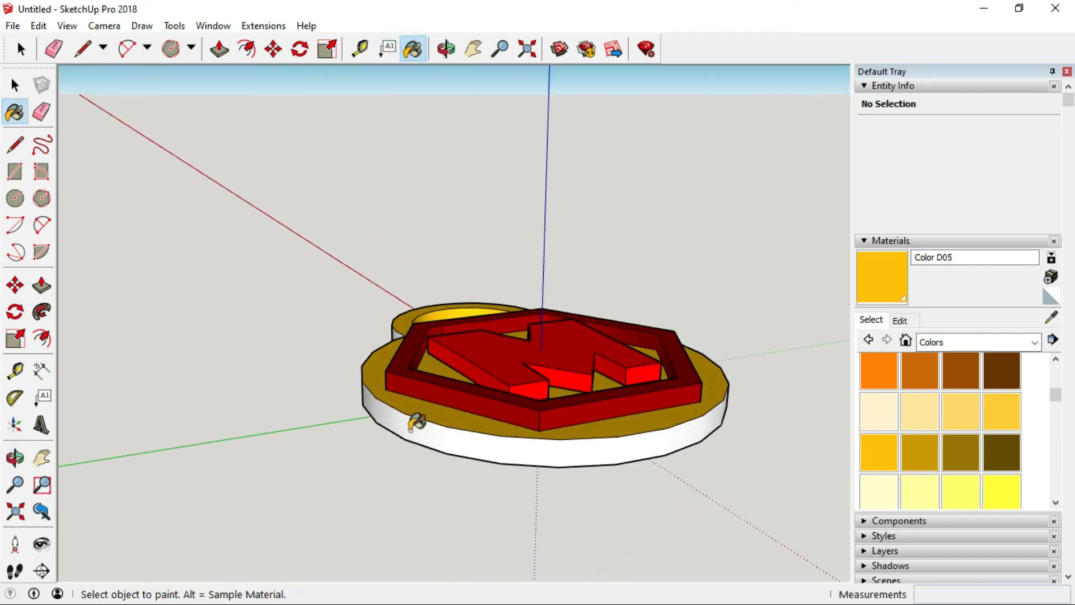
{"action": "left_click", "coordinate": [417, 421]}
Paint the ring's outer side wall with Color D05.
{"action": "left_click", "coordinate": [447, 49]}
{"action": "mouse_move", "coordinate": [418, 369]}
{"action": "left_mouse_down"}
{"action": "mouse_move", "coordinate": [482, 432]}
{"action": "mouse_move", "coordinate": [664, 352]}
{"action": "left_mouse_up"}
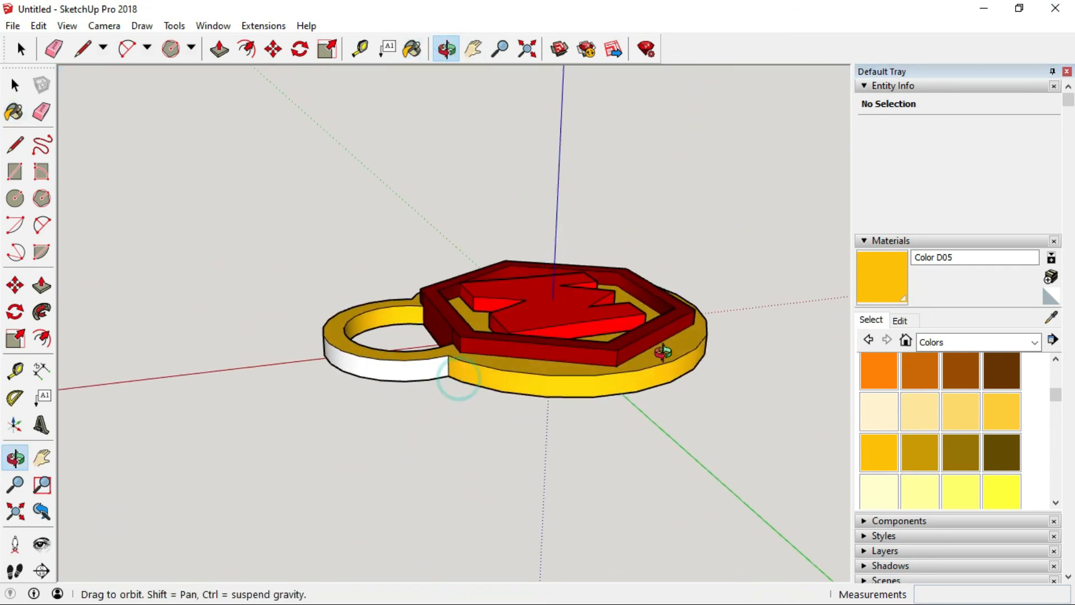
{"action": "left_click", "coordinate": [413, 50]}
{"action": "left_click", "coordinate": [389, 361]}
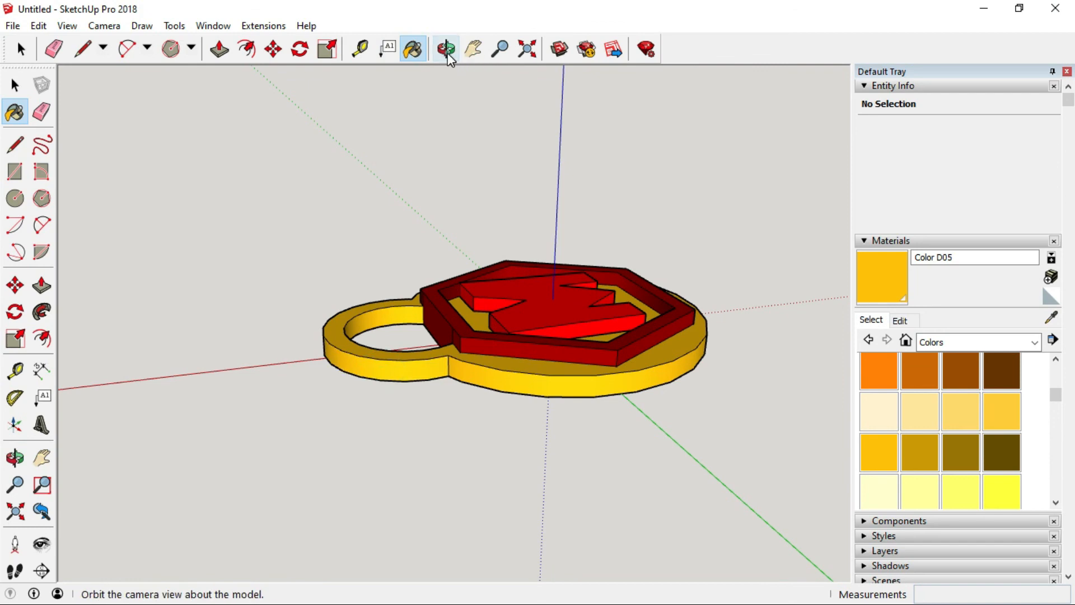
Paint the small wall between the hexagon and the ring with Color D05.
{"action": "left_click", "coordinate": [448, 56]}
{"action": "left_click_drag", "start_coordinate": [618, 288], "coordinate": [594, 396]}
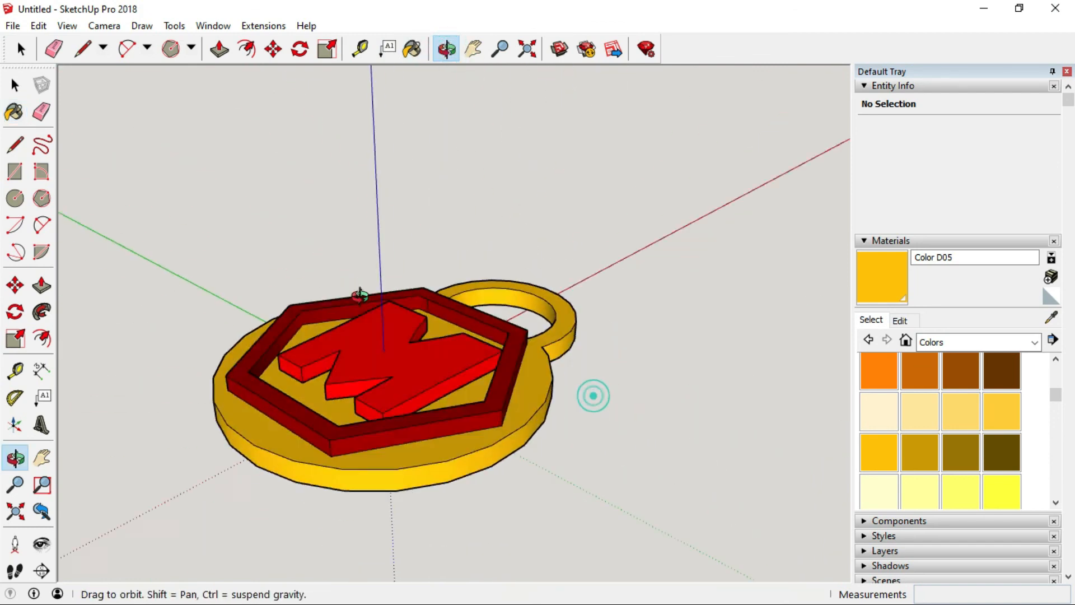
{"action": "left_click_drag", "start_coordinate": [360, 296], "coordinate": [356, 294]}
{"action": "left_click_drag", "start_coordinate": [542, 360], "coordinate": [161, 353]}
{"action": "mouse_move", "coordinate": [623, 332]}
{"action": "left_mouse_down"}
{"action": "mouse_move", "coordinate": [591, 351]}
{"action": "mouse_move", "coordinate": [616, 392]}
{"action": "left_mouse_up"}
{"action": "left_click", "coordinate": [412, 53]}
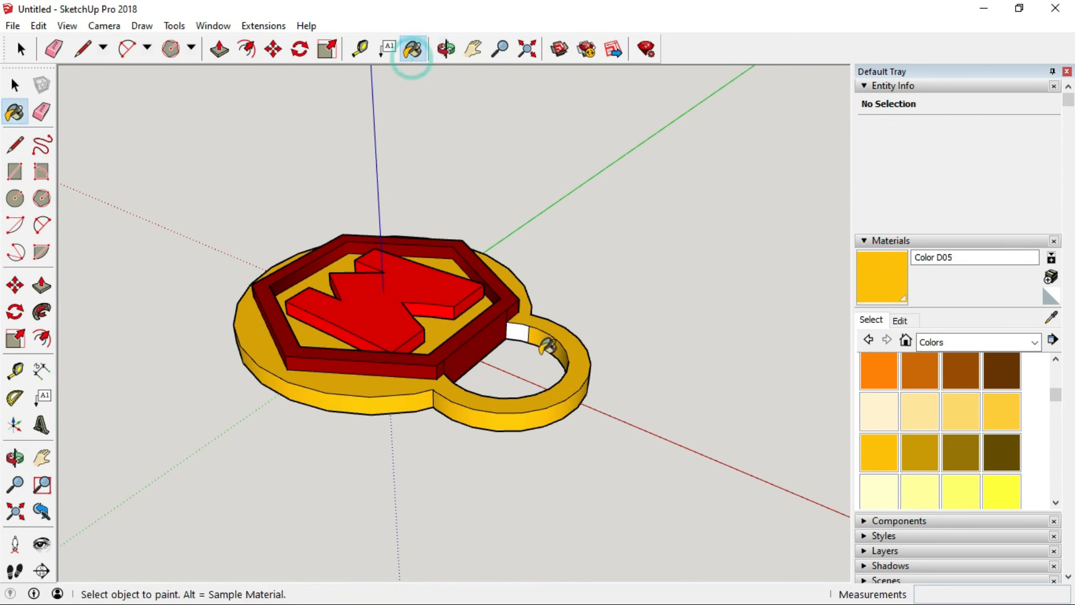
{"action": "left_click", "coordinate": [517, 332]}
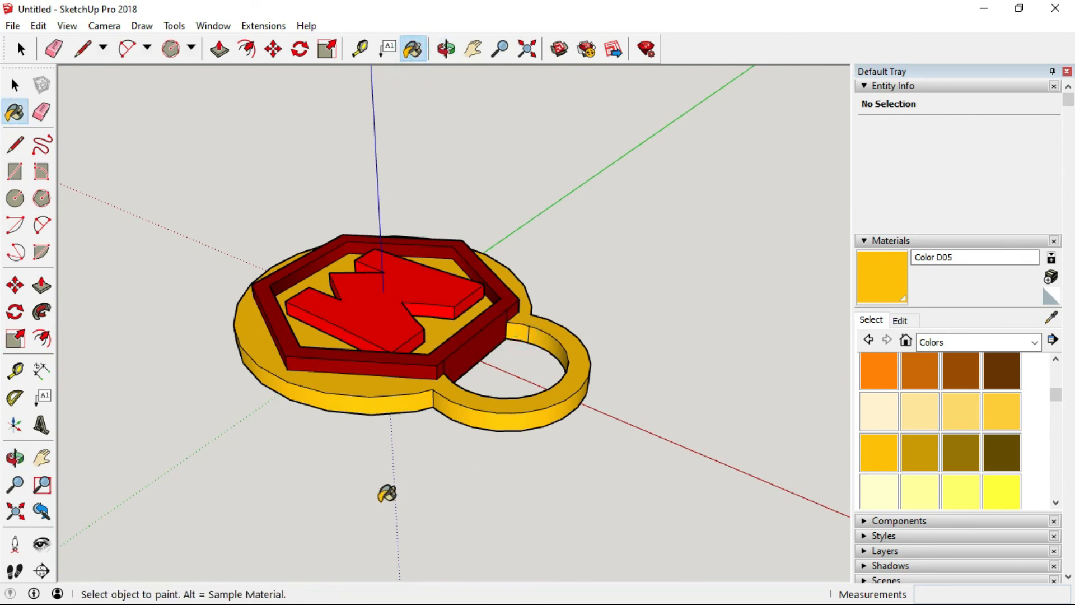